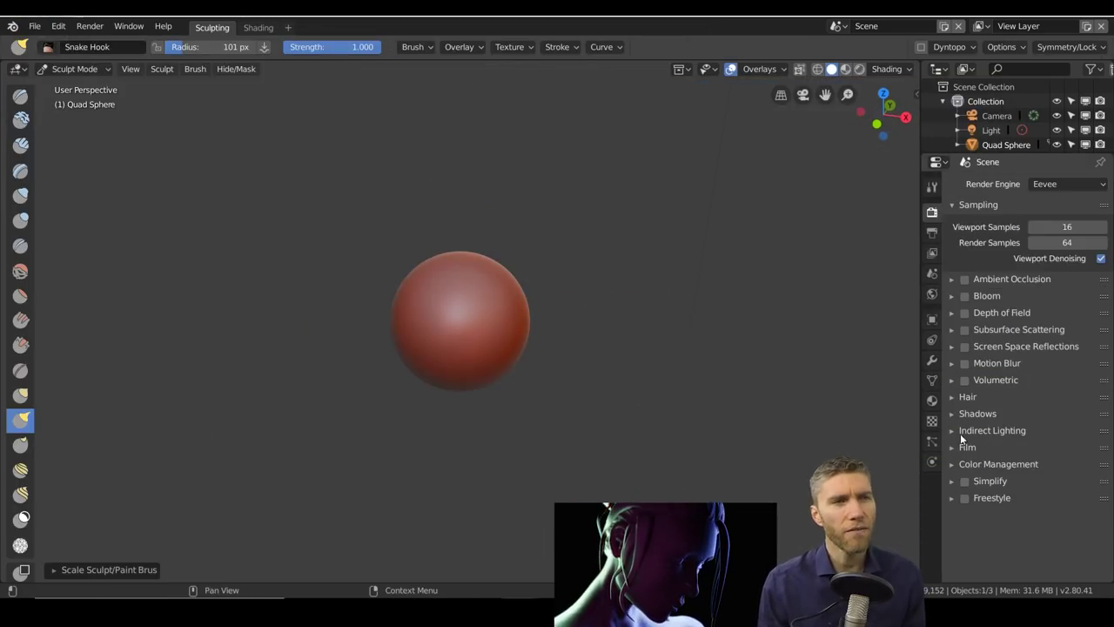
Step: Enable Dyntopo and pull the lower part of the sphere downward with a 186 px Snake Hook brush
click(959, 525)
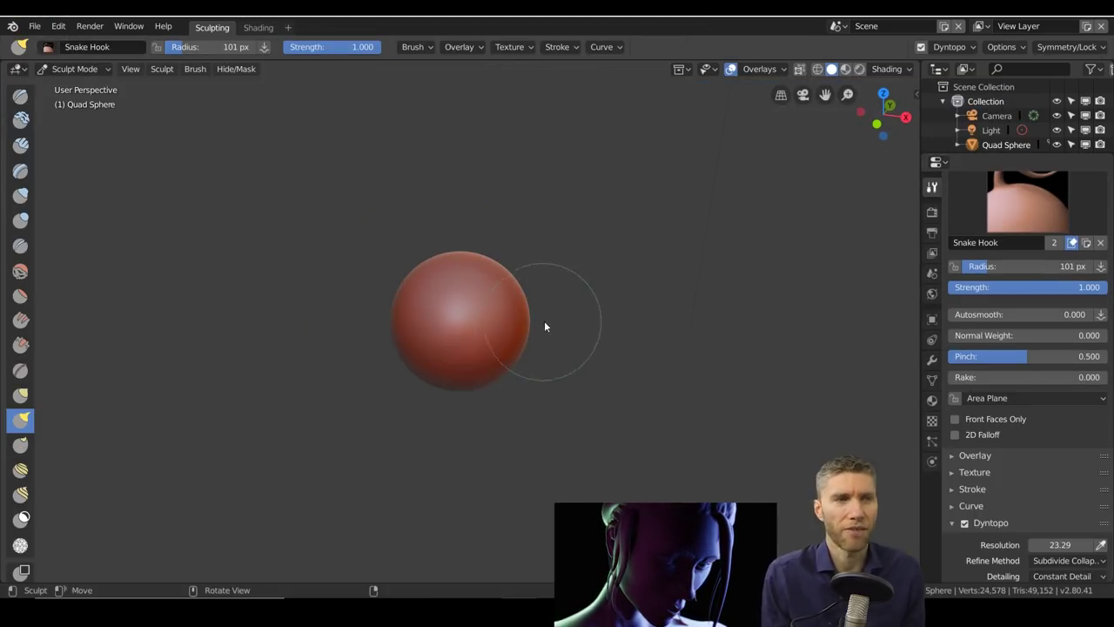
key(f)
click(550, 287)
drag(550, 287, 406, 391)
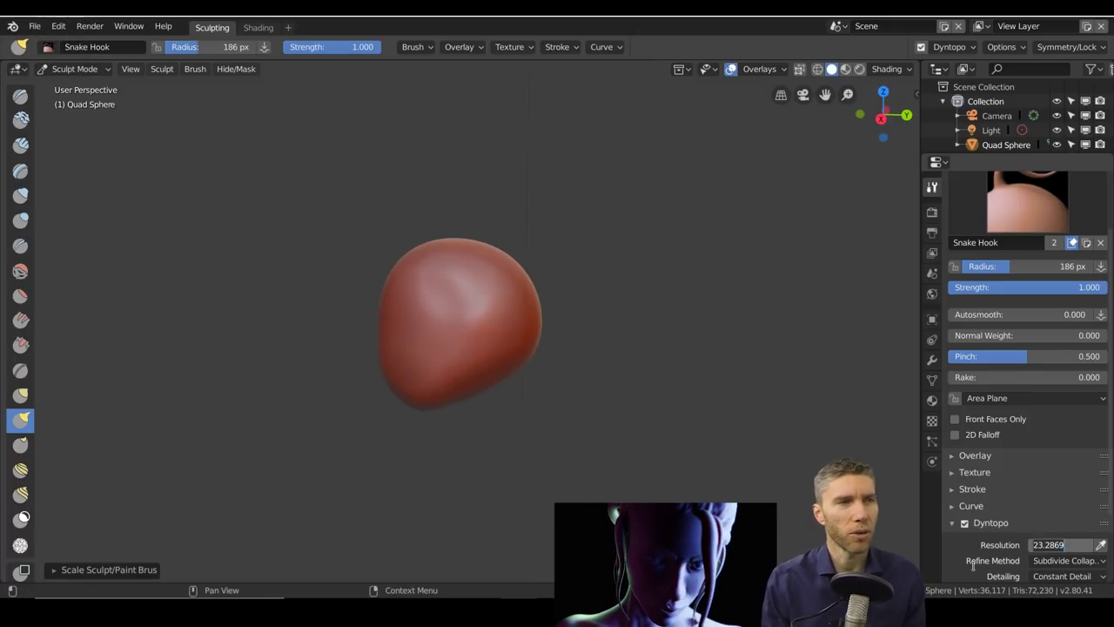
Step: Pull the sphere into a rough head, neck and shoulders with Snake Hook at Dyntopo resolution 5.19
mouse_move(407, 348)
shift+middle_down()
mouse_move(489, 249)
mouse_move(498, 368)
mouse_move(540, 305)
mouse_move(461, 398)
mouse_move(344, 362)
shift+middle_up()
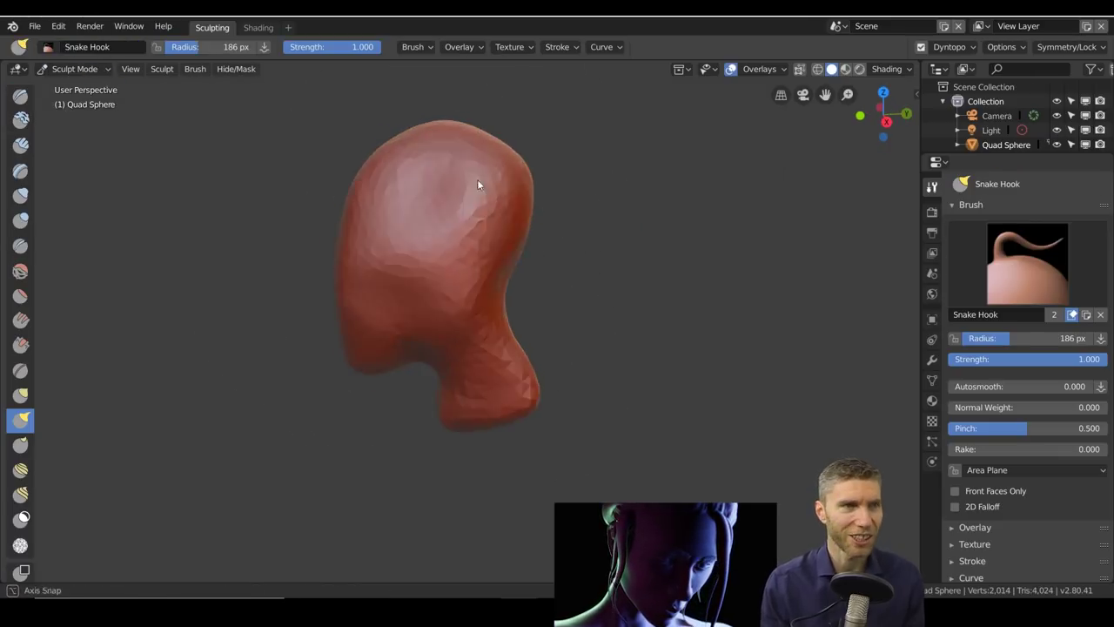
mouse_move(480, 182)
ctrl+middle_down()
mouse_move(476, 318)
mouse_move(529, 276)
mouse_move(493, 266)
mouse_move(508, 241)
mouse_move(582, 301)
mouse_move(501, 344)
mouse_move(569, 306)
mouse_move(530, 356)
mouse_move(651, 363)
mouse_move(467, 380)
mouse_move(377, 368)
mouse_move(502, 241)
mouse_move(346, 331)
ctrl+middle_up()
mouse_move(448, 304)
ctrl+middle_down()
mouse_move(483, 362)
mouse_move(504, 446)
ctrl+middle_up()
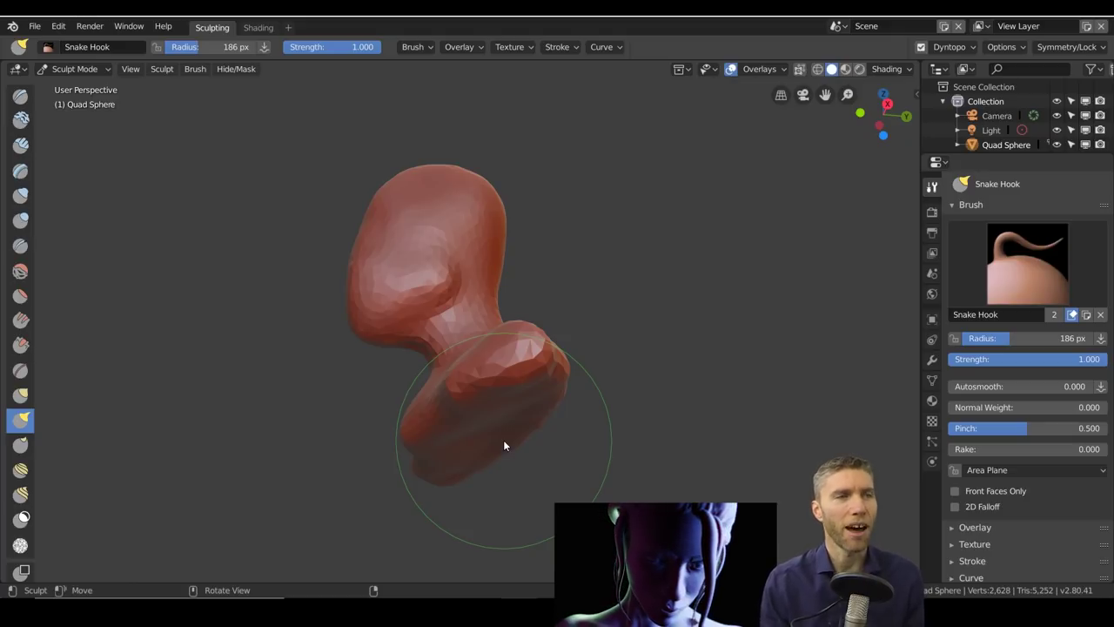
mouse_move(504, 445)
middle_down()
mouse_move(634, 273)
mouse_move(691, 238)
mouse_move(564, 291)
middle_up()
mouse_move(598, 329)
ctrl+middle_down()
mouse_move(411, 261)
mouse_move(428, 217)
mouse_move(409, 262)
mouse_move(565, 281)
mouse_move(513, 340)
mouse_move(520, 193)
mouse_move(578, 260)
ctrl+middle_up()
middle_drag(474, 369, 538, 360)
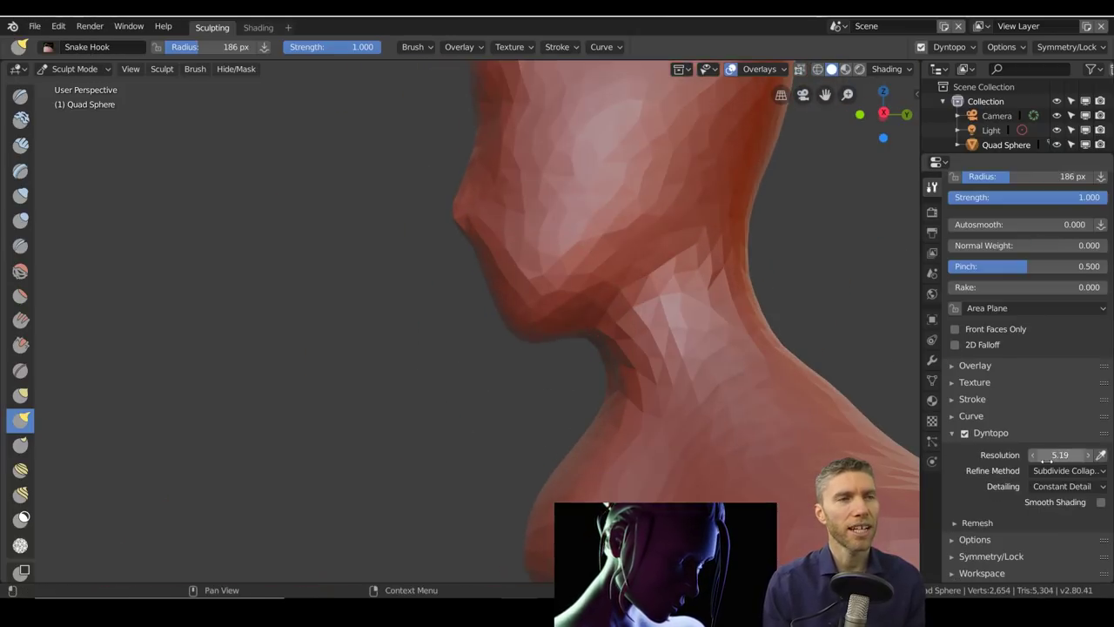
Step: Raise the Dyntopo resolution to 8.59 and refine the bust's face, jaw and neck with the Snake Hook brush
middle_drag(557, 331, 622, 391)
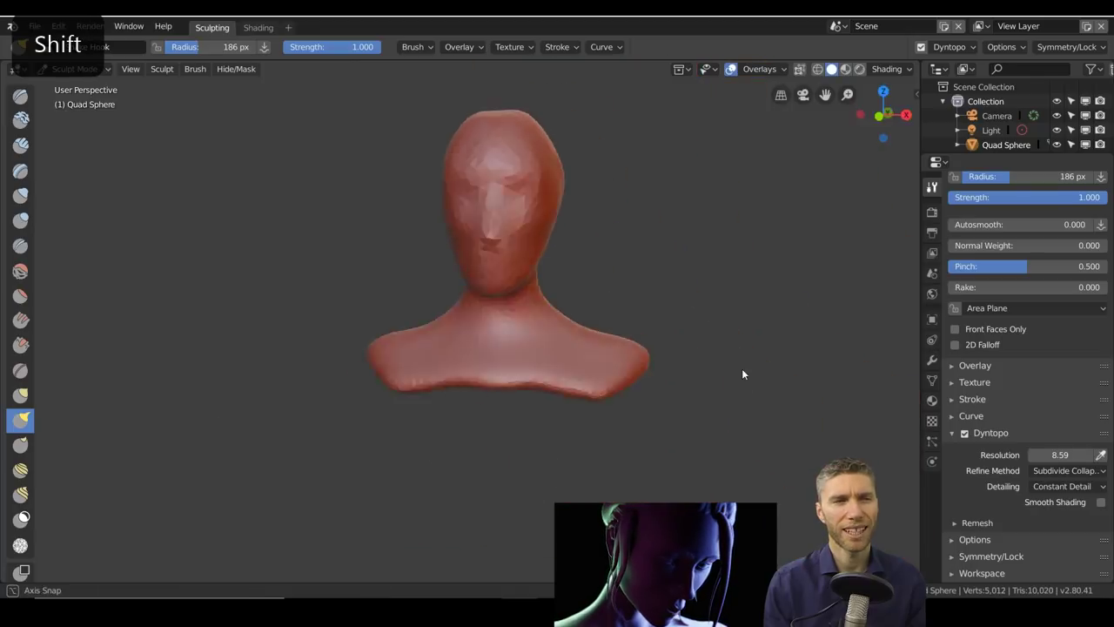
middle_drag(741, 373, 646, 392)
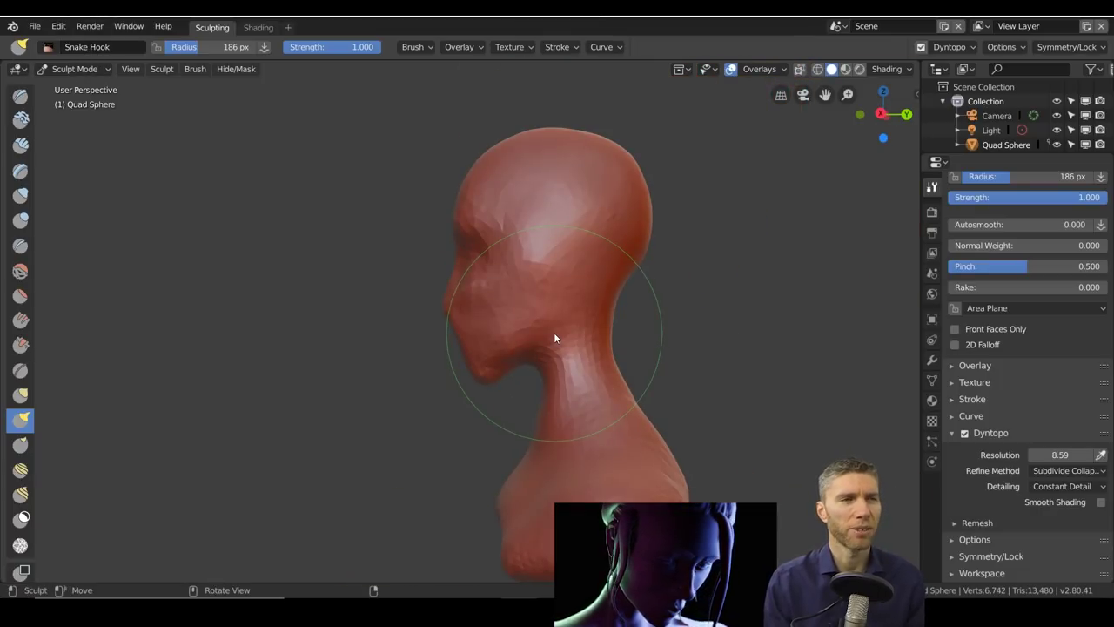
middle_drag(554, 332, 383, 462)
mouse_move(309, 197)
middle_down()
mouse_move(629, 287)
mouse_move(696, 293)
mouse_move(522, 525)
mouse_move(567, 453)
mouse_move(569, 328)
mouse_move(427, 263)
mouse_move(641, 331)
mouse_move(566, 350)
mouse_move(478, 409)
mouse_move(492, 357)
mouse_move(693, 440)
mouse_move(518, 324)
middle_up()
mouse_move(529, 402)
middle_down()
mouse_move(552, 342)
mouse_move(514, 410)
mouse_move(499, 354)
middle_up()
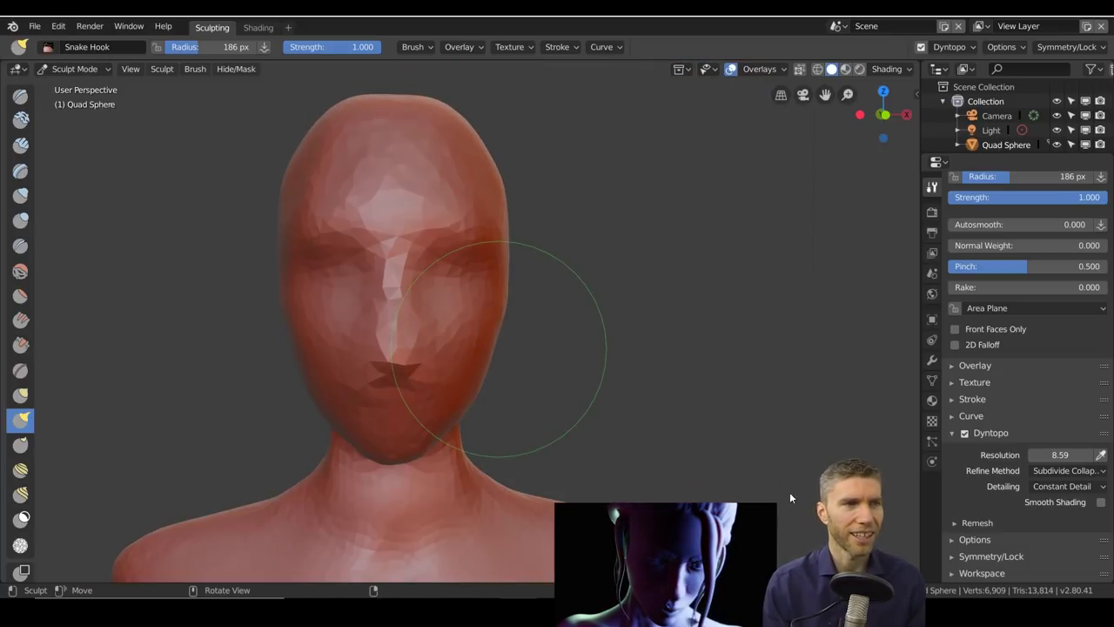
Step: Carve the eye sockets and brow with a 77 px Crease brush at Dyntopo resolution 11.39
middle_drag(490, 264, 427, 261)
middle_drag(552, 330, 27, 205)
scroll(456, 297, up, 3)
key(i)
key(shift+c)
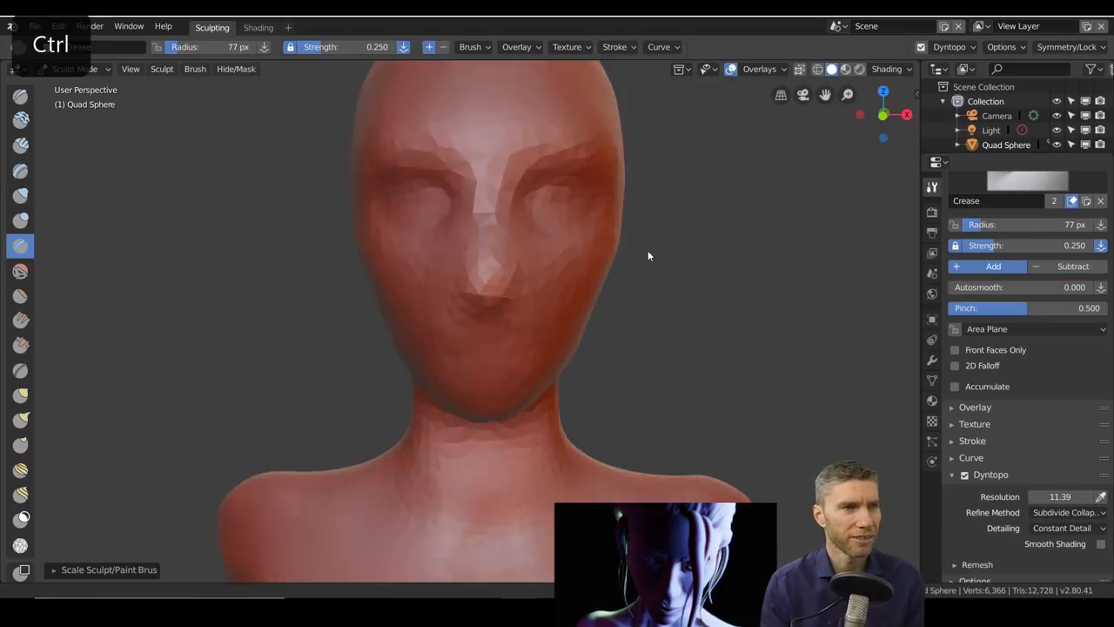
mouse_move(649, 253)
ctrl+middle_down()
mouse_move(540, 308)
mouse_move(475, 313)
mouse_move(583, 219)
mouse_move(631, 332)
ctrl+middle_up()
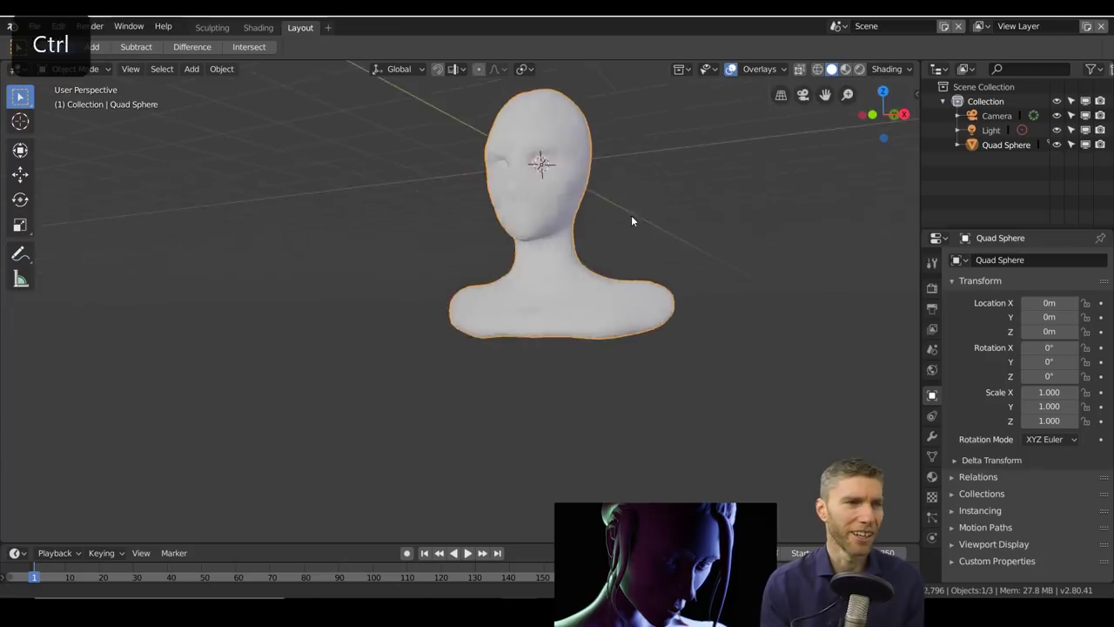
mouse_move(631, 215)
middle_down()
mouse_move(642, 336)
mouse_move(566, 368)
mouse_move(604, 410)
middle_up()
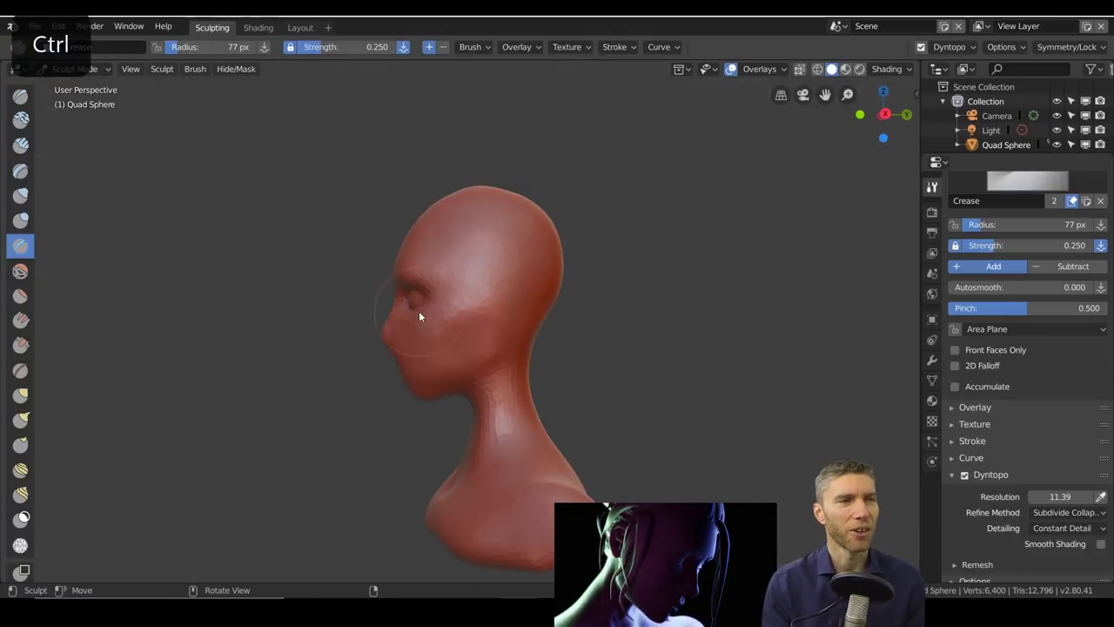
Step: Reshape the skull, jaw and neck profile with a 192 px Snake Hook brush
key(k)
key(f)
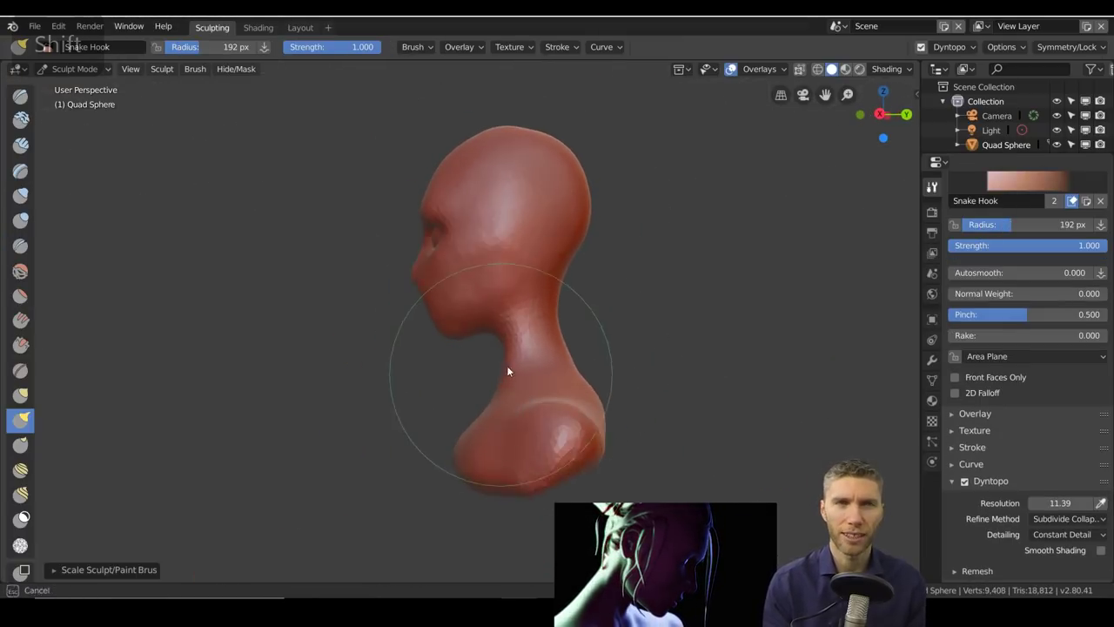
middle_drag(565, 352, 596, 327)
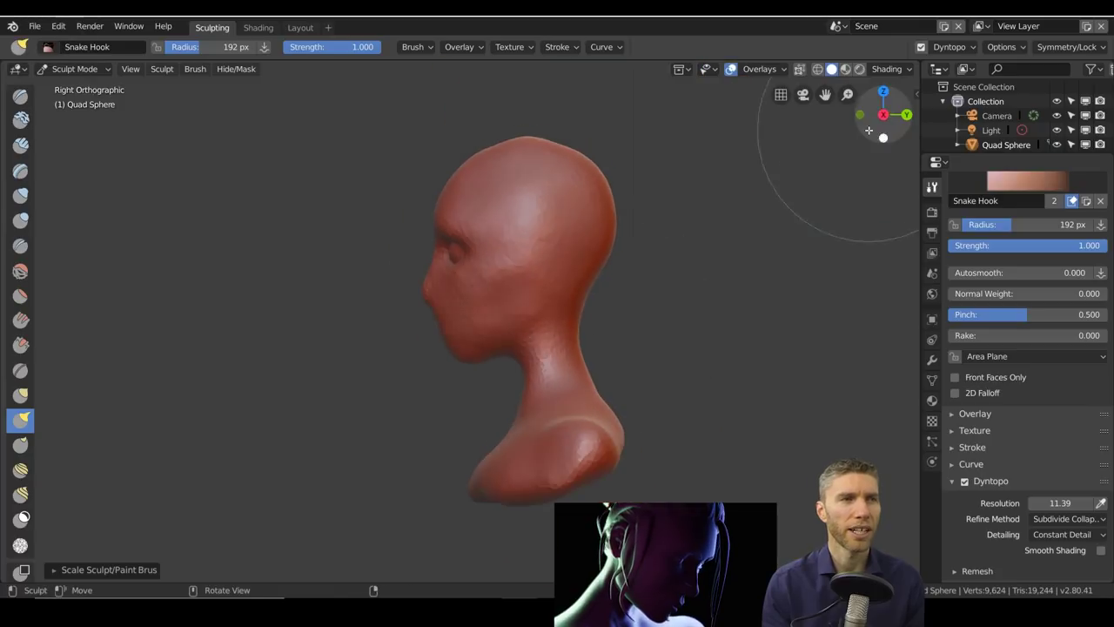
middle_drag(794, 197, 706, 226)
scroll(629, 252, up, 3)
scroll(522, 279, down, 3)
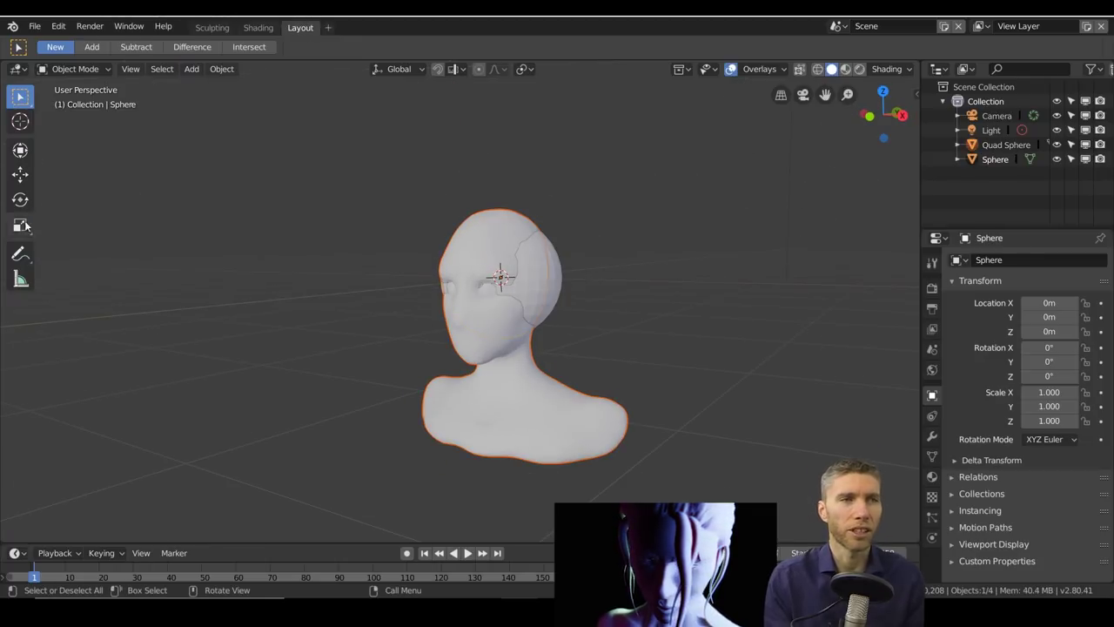
Step: Scale the separate sphere to 0.216 and move its mesh over the head's left eye socket in Edit Mode
click(20, 225)
key(s)
click(599, 214)
ctrl+middle_drag(554, 284, 610, 283)
key(Tab)
mouse_move(487, 261)
middle_down()
mouse_move(609, 261)
mouse_move(487, 261)
middle_up()
key(g)
click(659, 204)
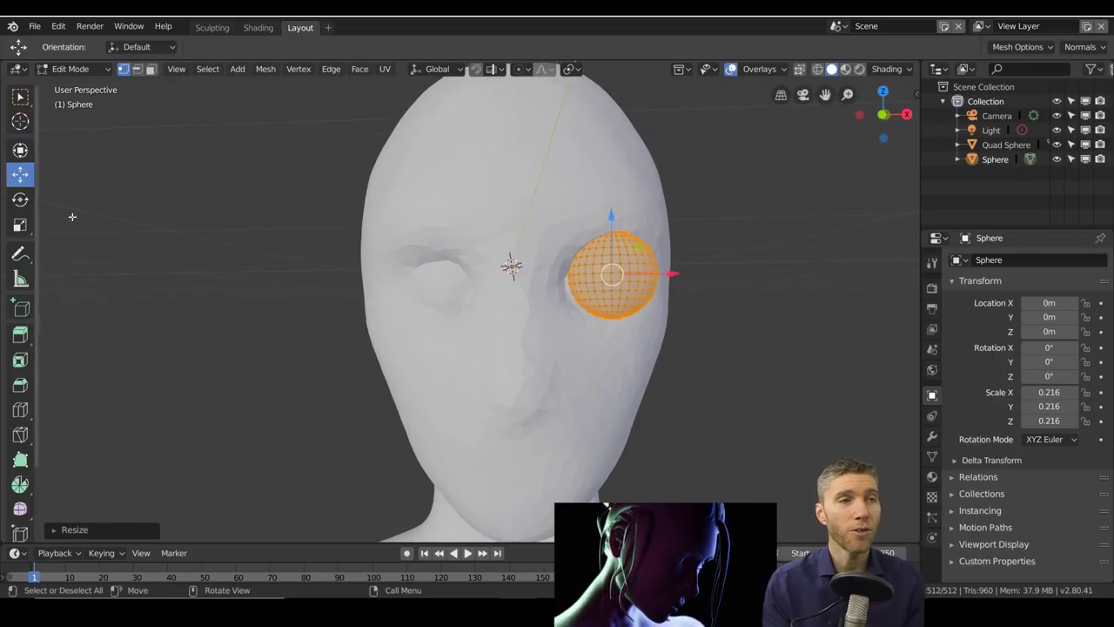
Step: Resize the eye sphere's mesh in orthographic view and shift it back into the eye socket
key(KP_5)
drag(694, 279, 656, 284)
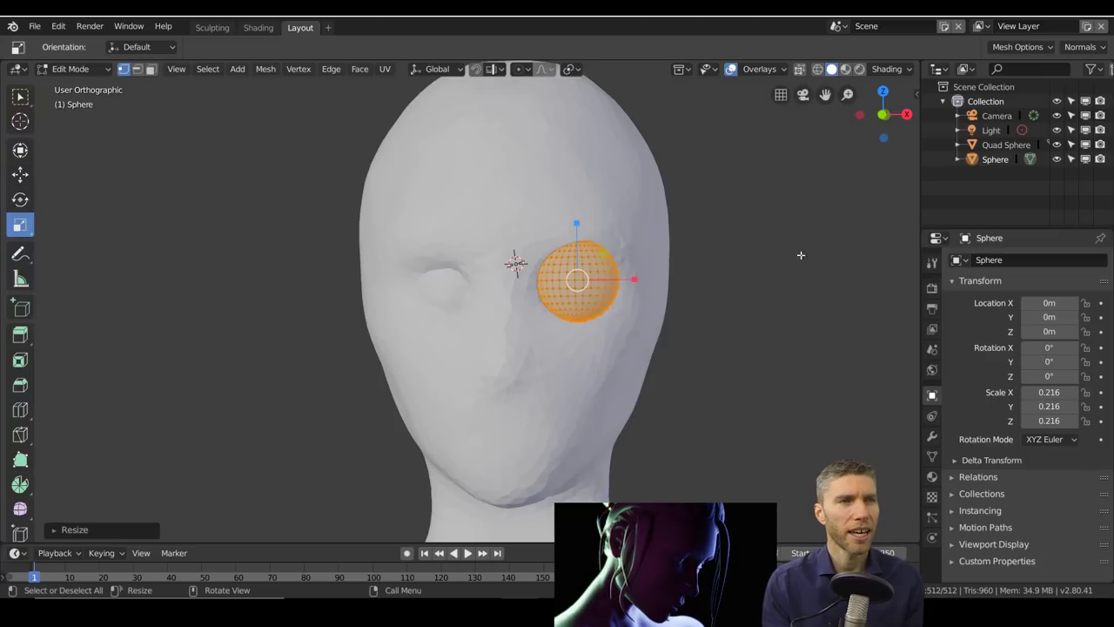
key(shift+space)
key(g)
middle_drag(782, 316, 632, 280)
drag(632, 279, 643, 279)
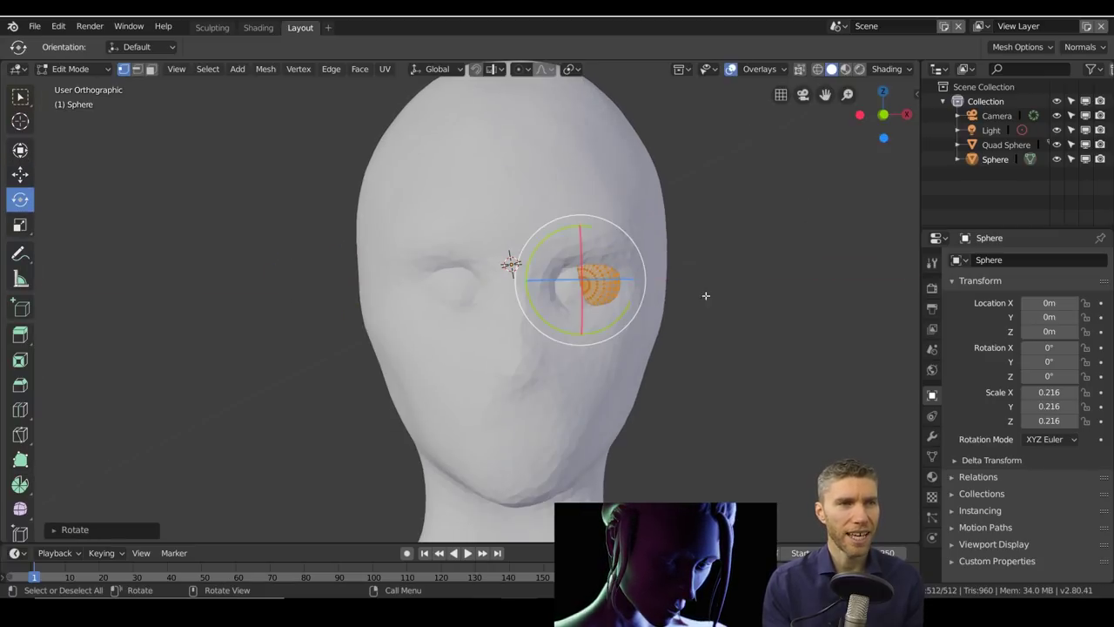
Step: Rotate and reposition the eyeball mesh in its socket, and add a Mirror modifier on the X axis to the sphere
middle_drag(14, 182, 158, 68)
key(shift+space)
key(g)
mouse_move(696, 287)
middle_down()
mouse_move(579, 295)
mouse_move(510, 266)
middle_up()
click(932, 435)
click(1012, 259)
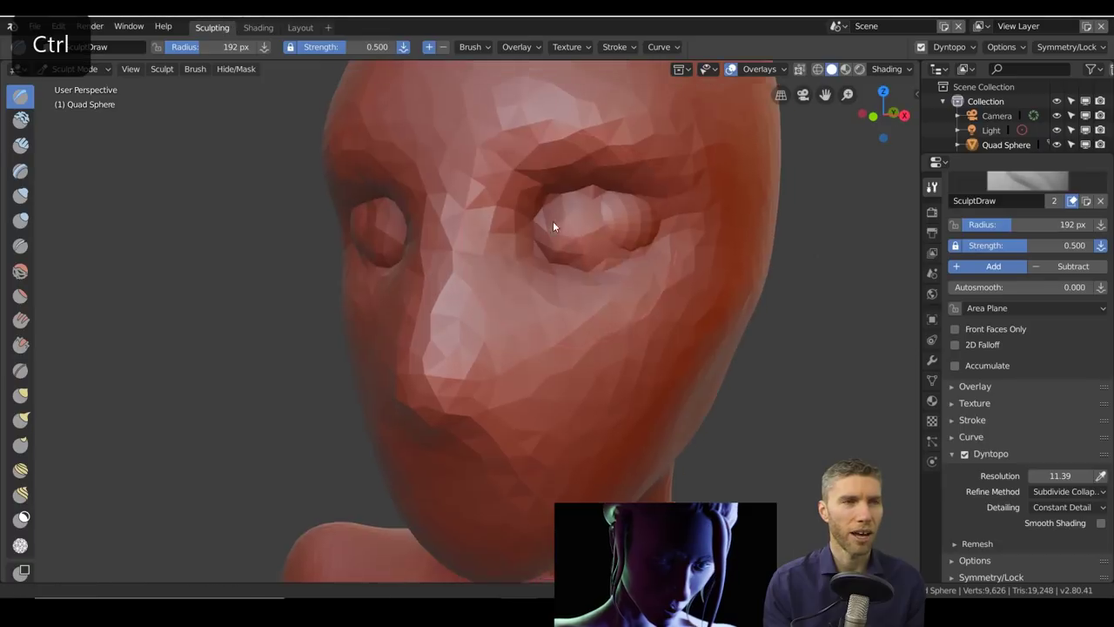
Step: Shape the eye surroundings, nose and rough ears of the head in Sculpt Mode, starting with the SculptDraw brush
mouse_move(553, 221)
shift+middle_down()
mouse_move(619, 290)
mouse_move(656, 211)
shift+middle_up()
ctrl+middle_drag(533, 298, 443, 319)
scroll(443, 318, down, 4)
ctrl+middle_drag(373, 348, 650, 365)
scroll(604, 263, down, 4)
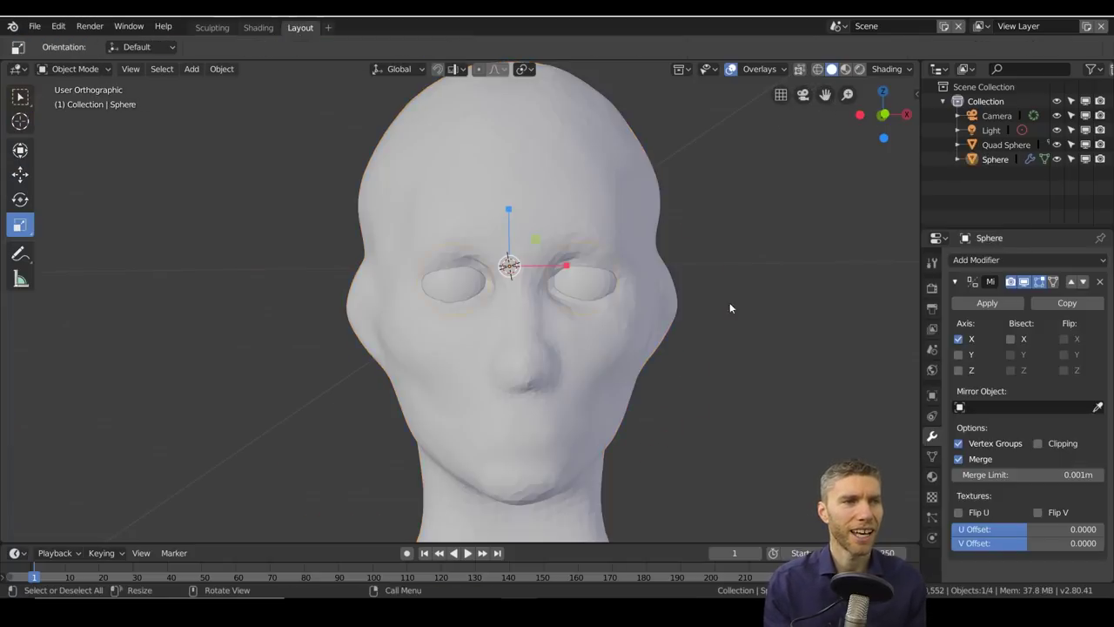
Step: Scale and move the mirrored eyeball mesh to fit the socket, and return the view to perspective
mouse_move(729, 302)
middle_down()
mouse_move(672, 275)
mouse_move(733, 282)
middle_up()
click(76, 68)
click(78, 98)
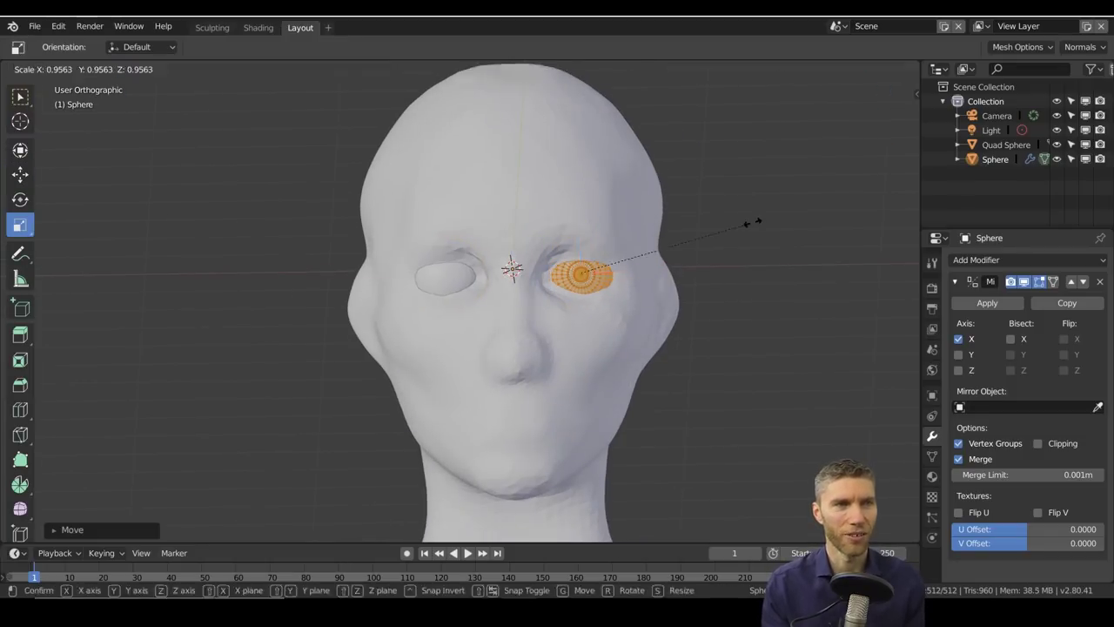
middle_drag(859, 278, 693, 233)
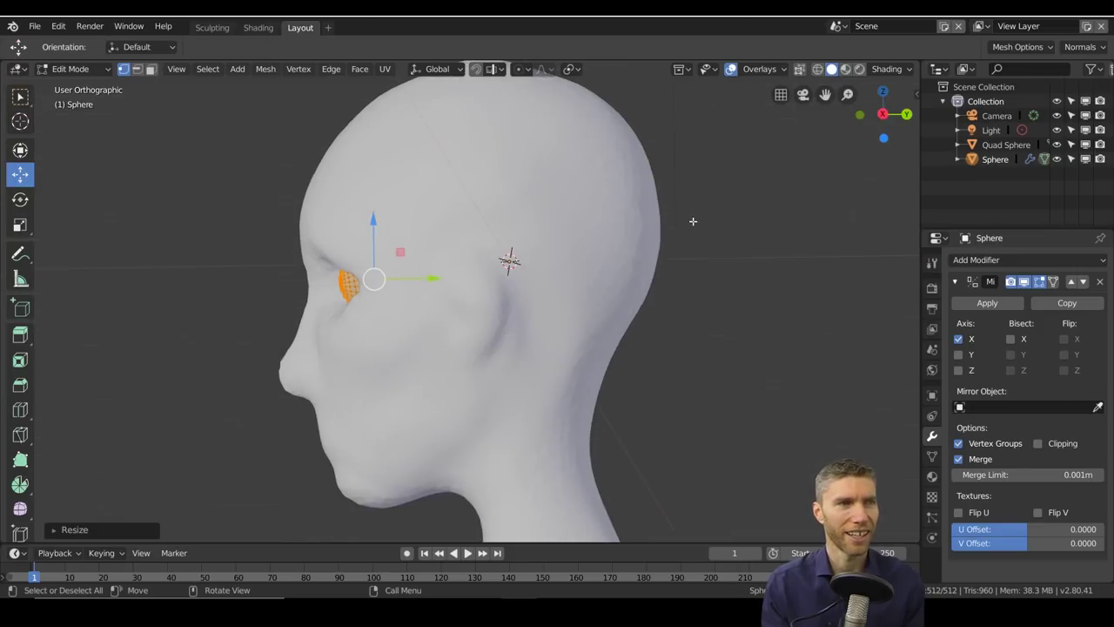
click(140, 553)
click(20, 199)
click(781, 94)
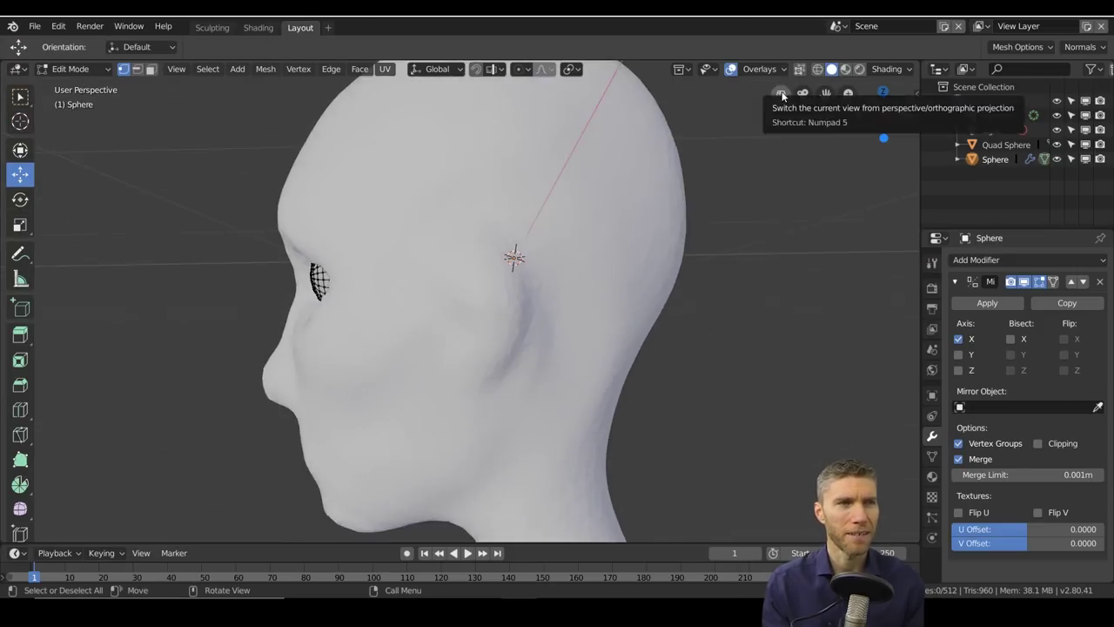
mouse_move(781, 94)
middle_down()
mouse_move(753, 281)
mouse_move(624, 299)
middle_up()
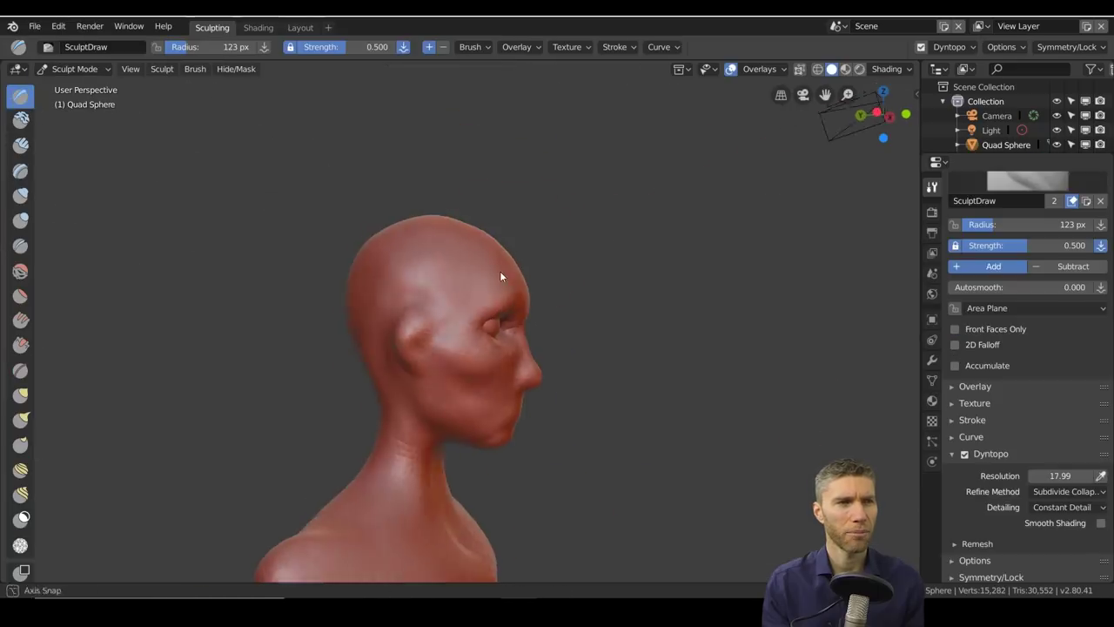
Step: Reshape the nose and lower face of the head with a 165 px Snake Hook brush
key(k)
key(ctrl+KP_3)
shift+middle_drag(510, 286, 655, 251)
scroll(627, 288, up, 2)
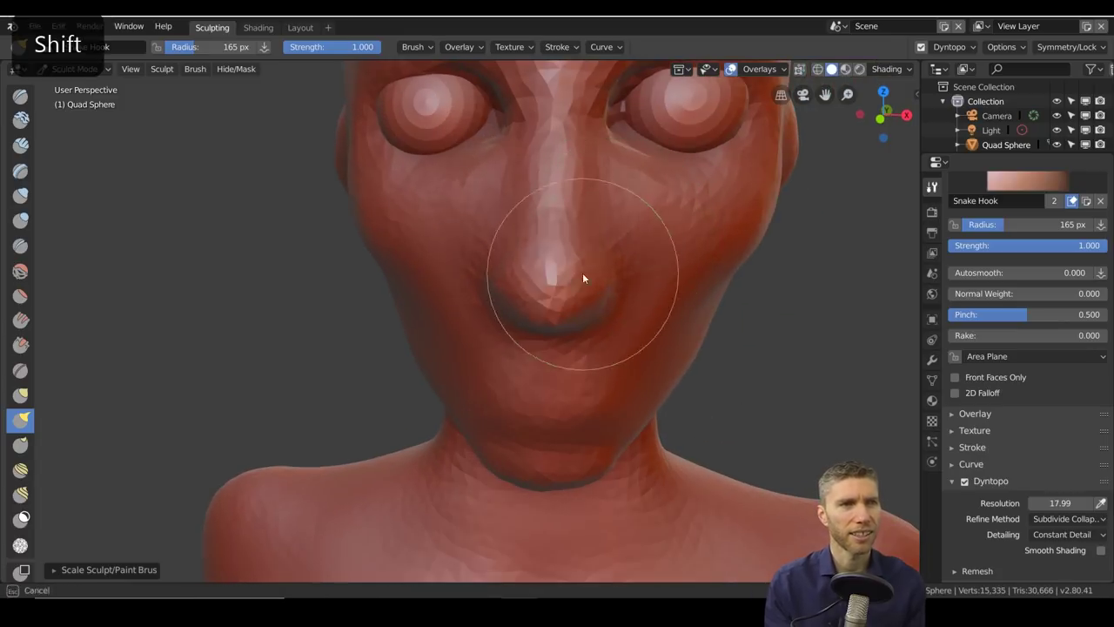
key(ctrl+KP_3)
scroll(557, 324, down, 2)
ctrl+middle_drag(579, 291, 693, 358)
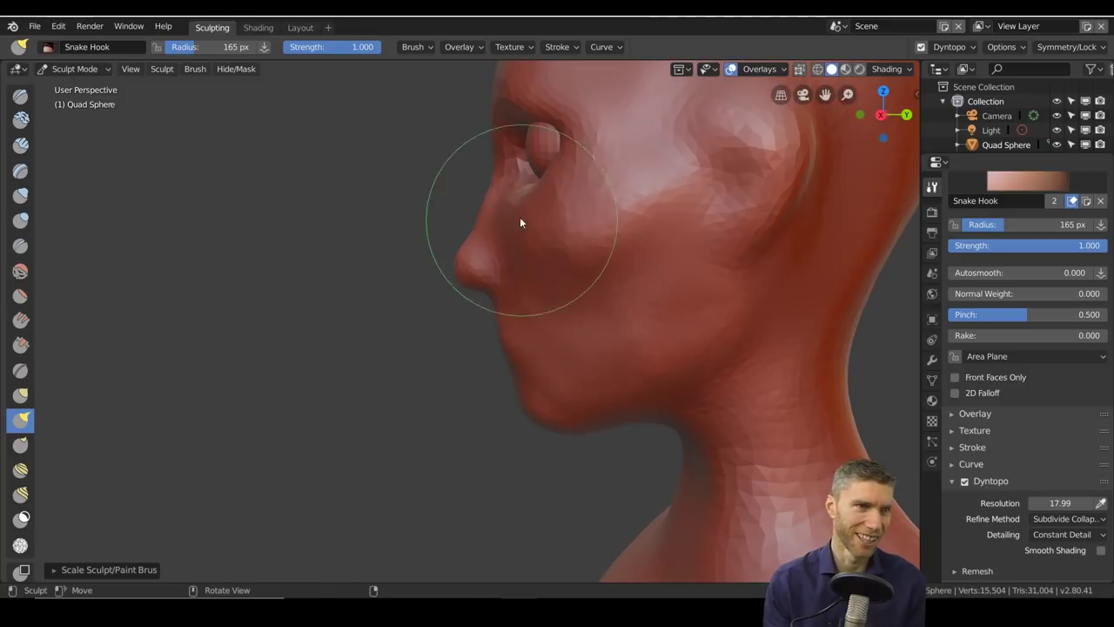
Step: Build up the upper and lower eyelids with a 54 px SculptDraw brush at Dyntopo resolution 32.89
shift+middle_drag(507, 205, 607, 300)
scroll(649, 204, up, 2)
scroll(708, 304, up, 2)
key(x)
mouse_move(853, 250)
middle_down()
mouse_move(759, 339)
mouse_move(625, 421)
middle_up()
mouse_move(641, 470)
middle_down()
mouse_move(574, 391)
mouse_move(659, 260)
mouse_move(484, 400)
mouse_move(510, 467)
mouse_move(681, 288)
mouse_move(614, 360)
mouse_move(614, 233)
mouse_move(686, 258)
mouse_move(692, 348)
mouse_move(617, 334)
mouse_move(723, 288)
mouse_move(659, 274)
mouse_move(688, 244)
mouse_move(808, 292)
middle_up()
key(bracketleft)
key(bracketleft)
key(bracketleft)
key(bracketleft)
key(bracketleft)
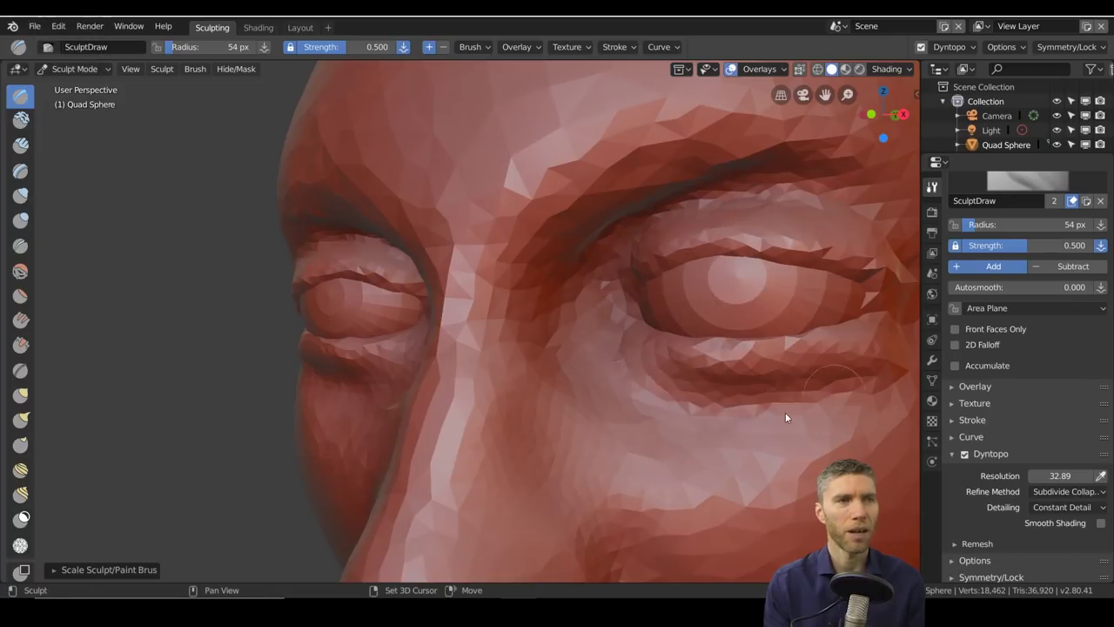
Step: Adjust the nose, lips and chin profile with the Snake Hook brush, starting at 111 px and enlarging it
mouse_move(583, 293)
ctrl+middle_down()
mouse_move(728, 410)
mouse_move(833, 391)
ctrl+middle_up()
key(k)
scroll(552, 338, up, 3)
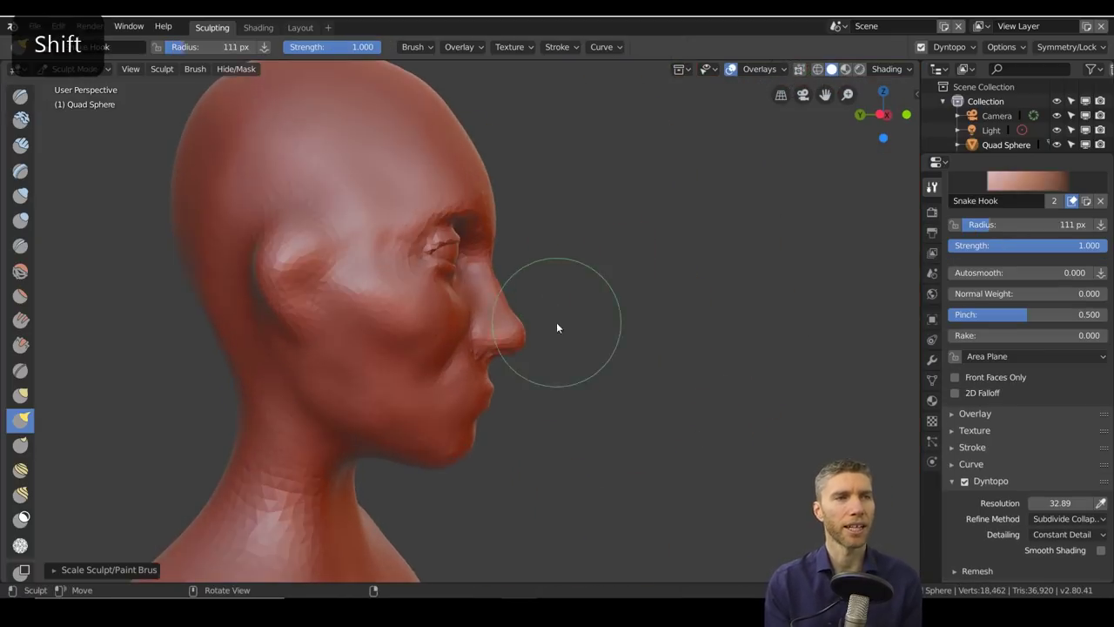
shift+middle_drag(551, 337, 548, 331)
key(bracketright)
key(bracketright)
middle_drag(515, 386, 611, 422)
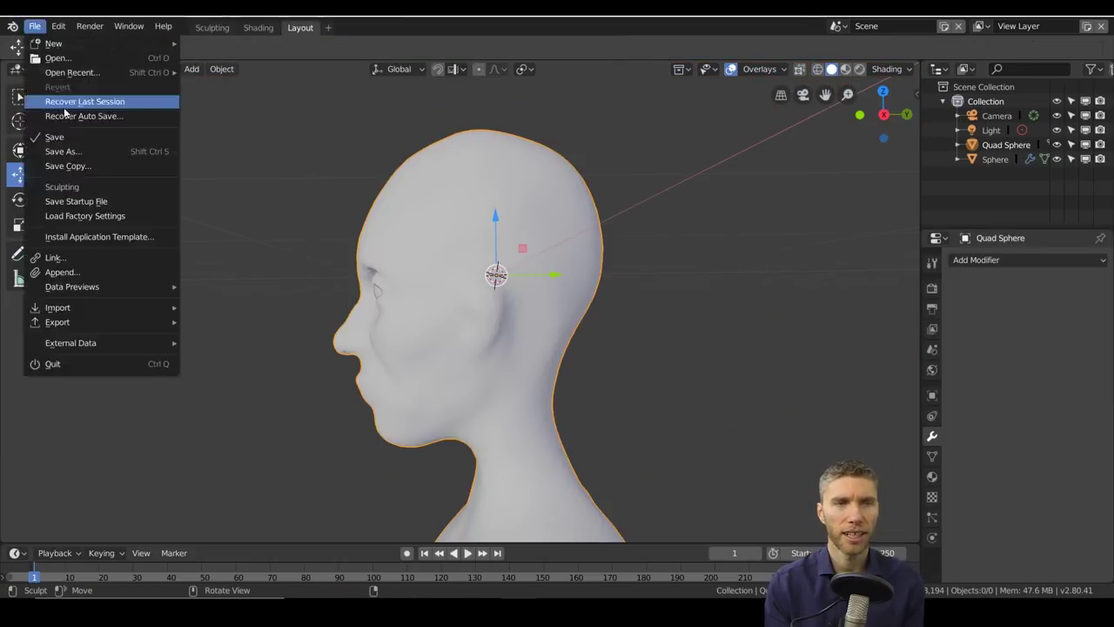
click(62, 149)
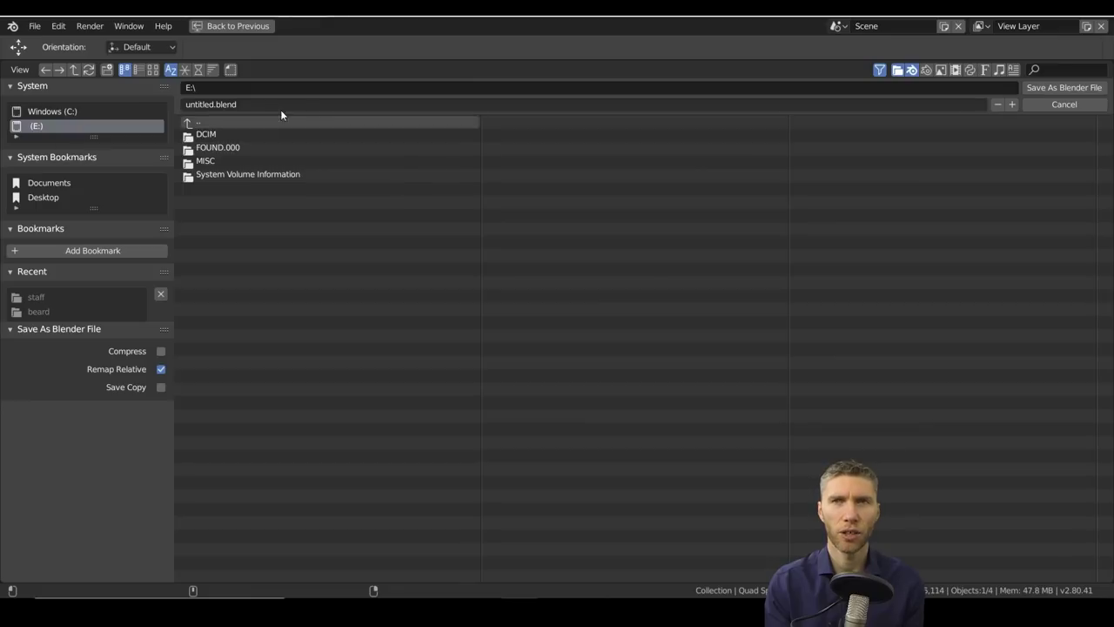
click(289, 104)
key(Escape)
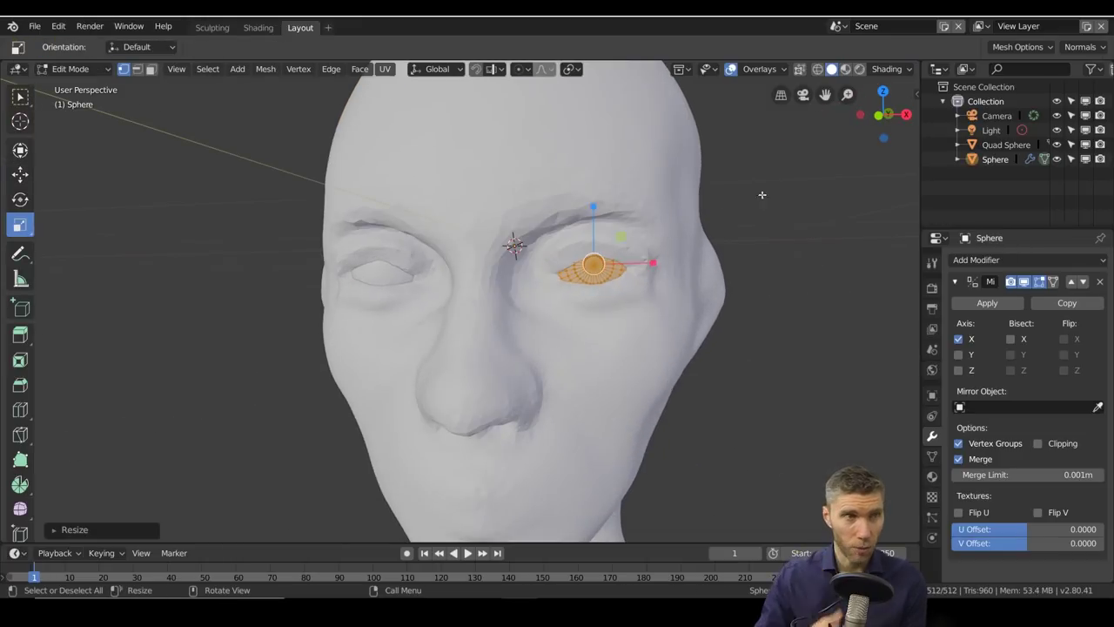
Step: Move the eyeball mesh to sit behind the sculpted eyelids, and leave Edit Mode
key(shift+space)
key(g)
middle_drag(771, 200, 602, 391)
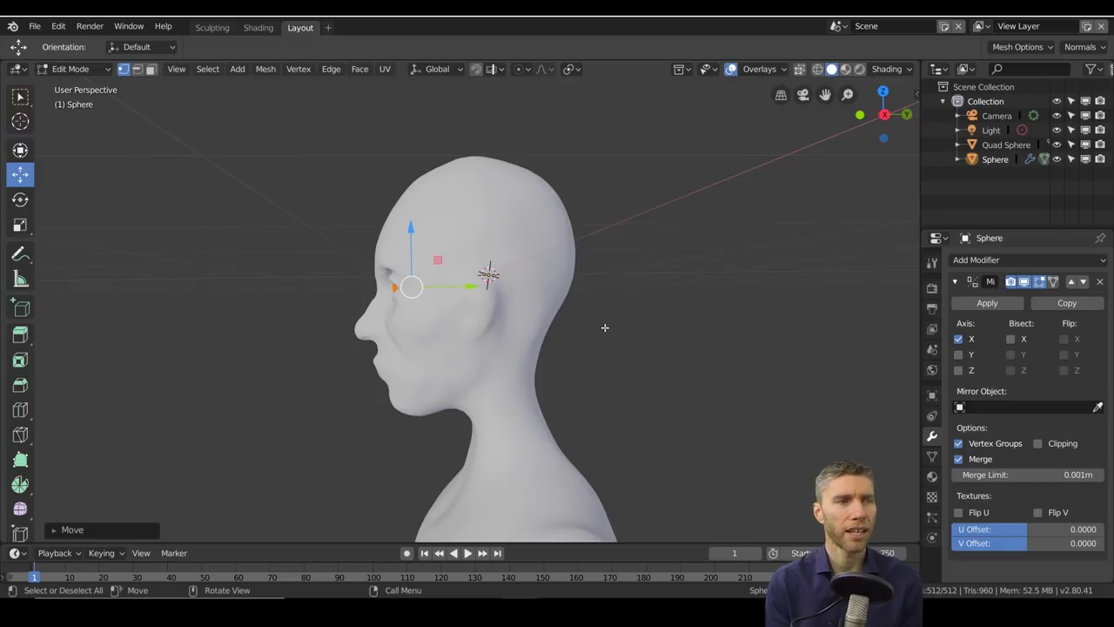
middle_drag(594, 338, 698, 361)
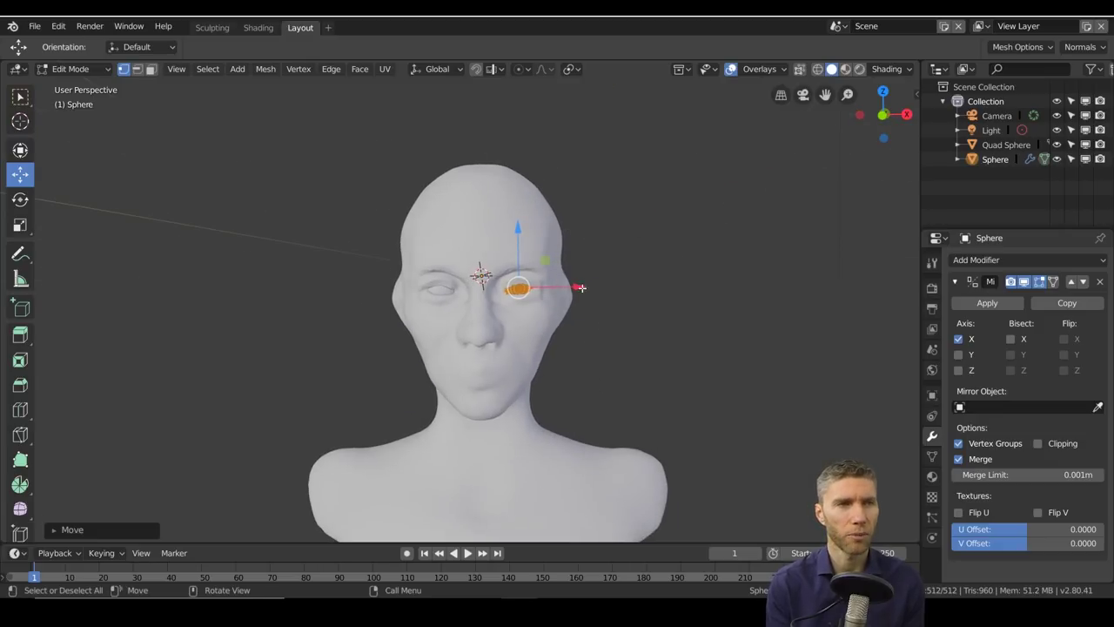
mouse_move(586, 287)
middle_down()
mouse_move(613, 319)
mouse_move(557, 313)
mouse_move(591, 318)
middle_up()
key(Tab)
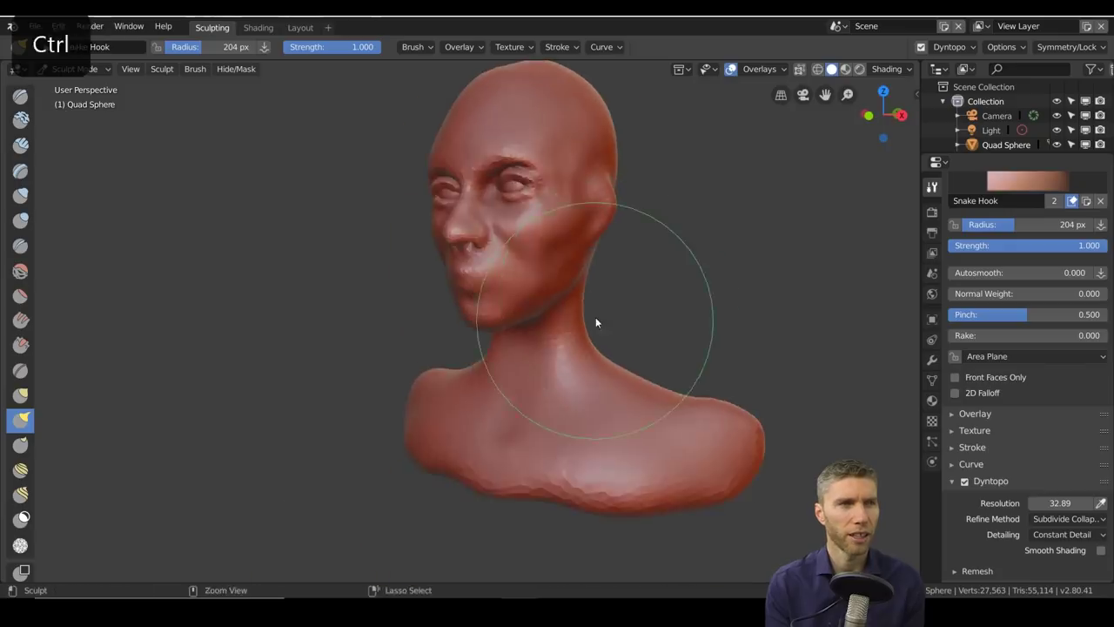
Step: Sharpen the eyelid edges around the eyeball with a 34 px Crease brush, setting the Dyntopo resolution to 43.09
scroll(595, 322, up, 6)
shift+middle_drag(527, 410, 572, 241)
key(shift+c)
key(bracketleft)
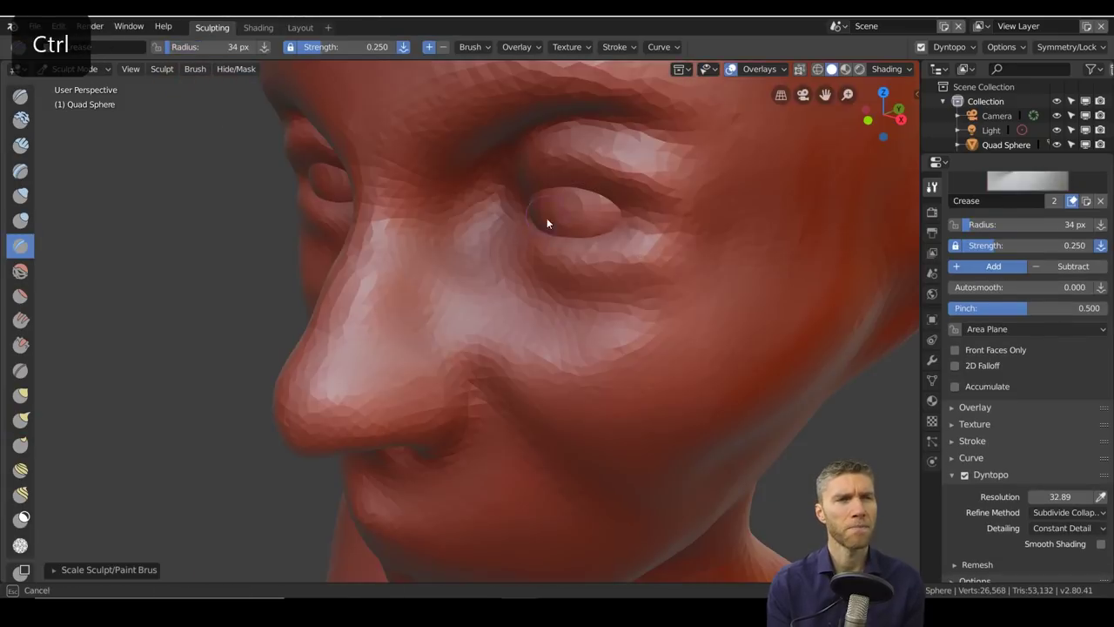
scroll(548, 189, down, 3)
middle_drag(548, 190, 623, 245)
scroll(507, 253, up, 3)
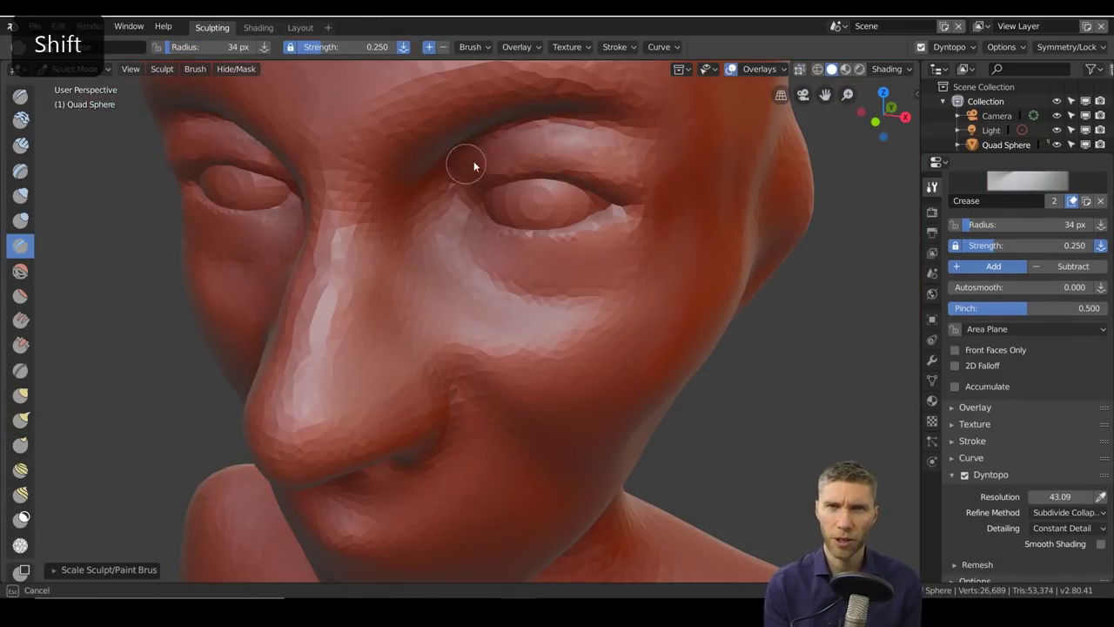
ctrl+middle_drag(398, 281, 570, 236)
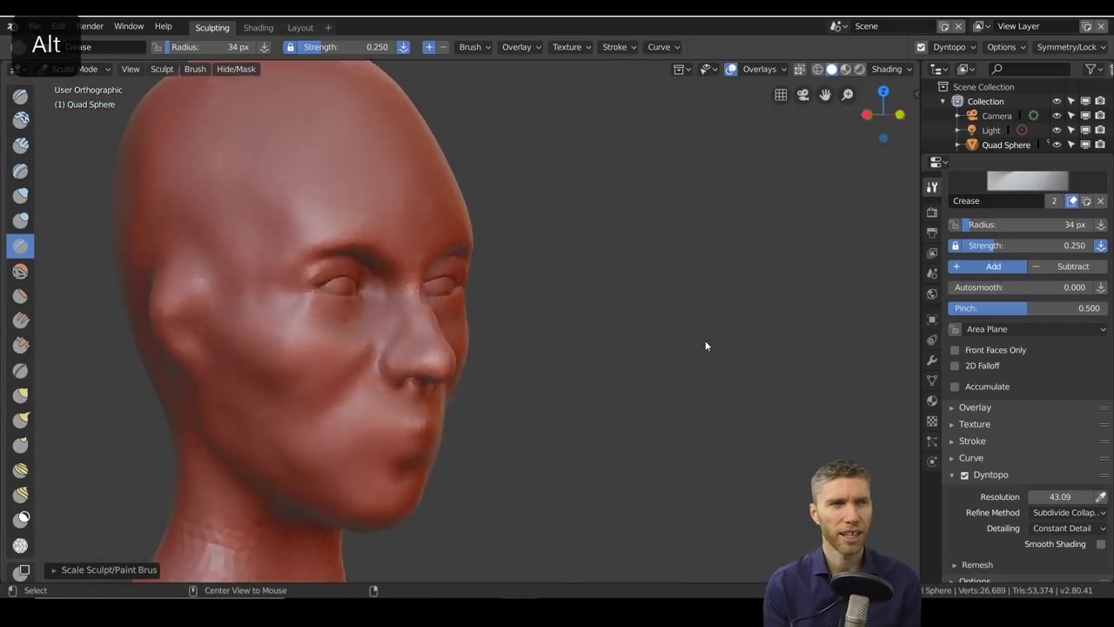
Step: Build up the eyelids and the area under the eye with a 67 px SculptDraw brush at strength 0.500
mouse_move(546, 371)
ctrl+middle_down()
mouse_move(656, 296)
mouse_move(548, 438)
mouse_move(426, 440)
mouse_move(443, 417)
mouse_move(256, 316)
mouse_move(604, 427)
mouse_move(395, 328)
mouse_move(557, 378)
mouse_move(681, 321)
ctrl+middle_up()
key(x)
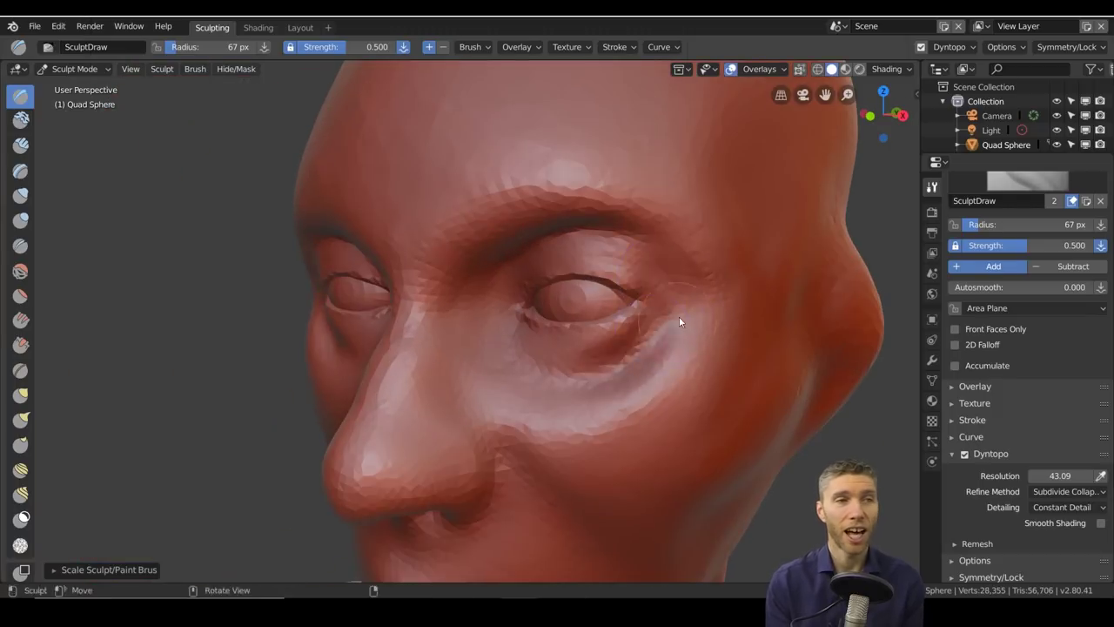
middle_drag(646, 366, 661, 385)
ctrl+middle_drag(589, 403, 470, 443)
Step: Reshape the ear on the side of the head with the Grab brush at 186 px
mouse_move(455, 346)
ctrl+middle_down()
mouse_move(346, 488)
mouse_move(621, 333)
mouse_move(490, 393)
mouse_move(532, 377)
mouse_move(420, 328)
mouse_move(534, 200)
mouse_move(579, 374)
mouse_move(454, 447)
mouse_move(148, 191)
ctrl+middle_up()
scroll(455, 447, down, 5)
key(k)
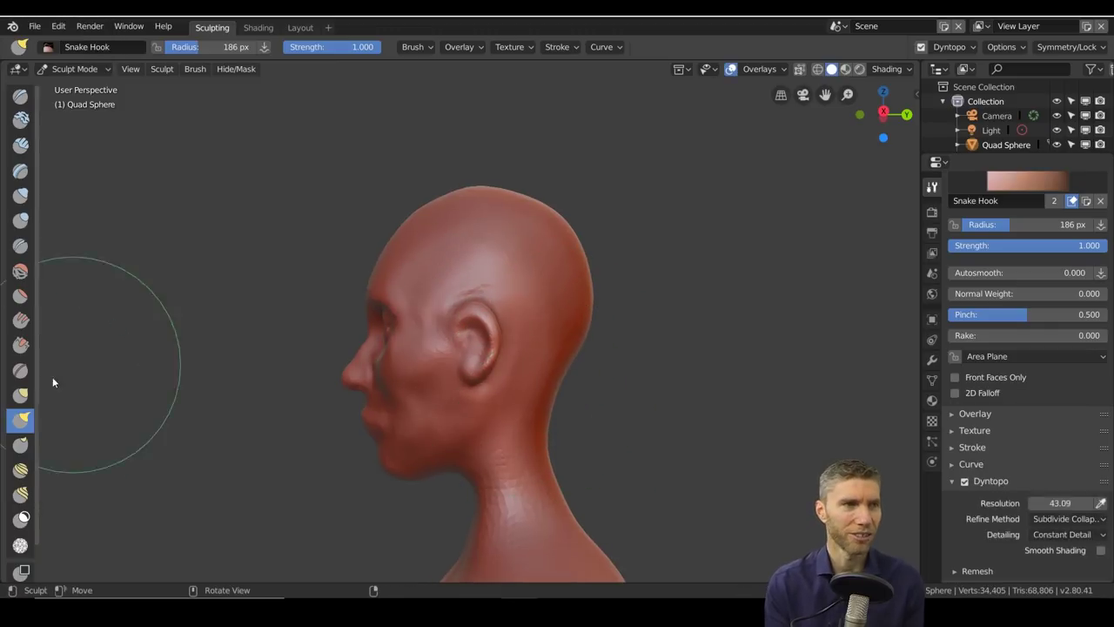
click(21, 396)
drag(471, 315, 491, 318)
mouse_move(518, 357)
ctrl+middle_down()
mouse_move(616, 360)
mouse_move(537, 311)
mouse_move(458, 380)
mouse_move(496, 268)
mouse_move(520, 282)
mouse_move(468, 447)
mouse_move(652, 428)
ctrl+middle_up()
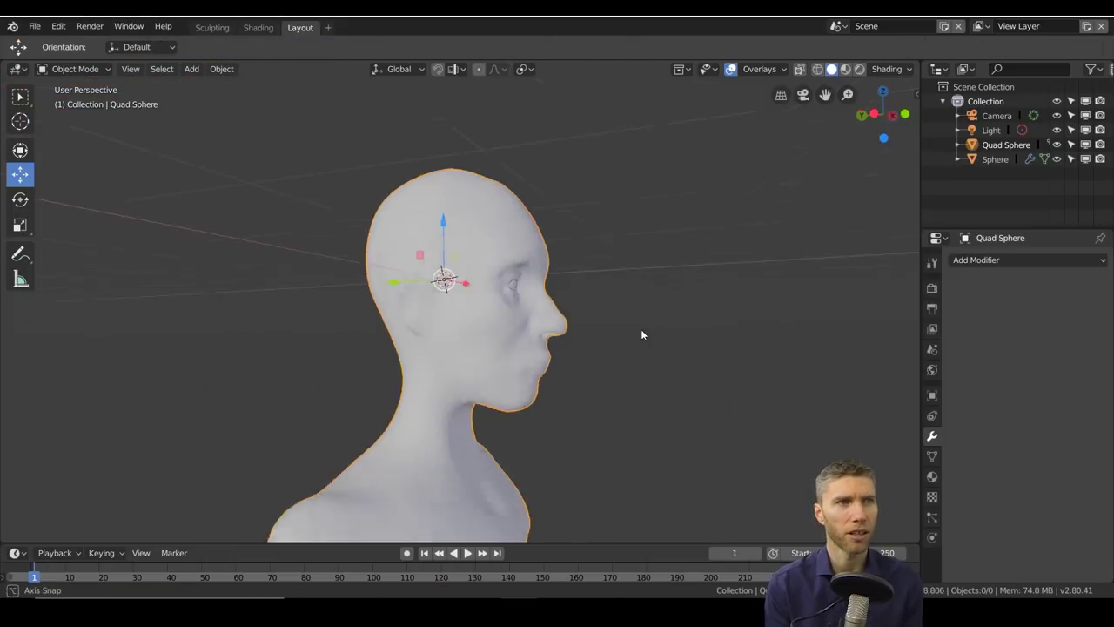
Step: Adjust the face profile and the area around the eye from the side with the 186 px Grab brush
mouse_move(642, 334)
ctrl+middle_down()
mouse_move(683, 379)
mouse_move(470, 318)
mouse_move(584, 391)
mouse_move(709, 379)
ctrl+middle_up()
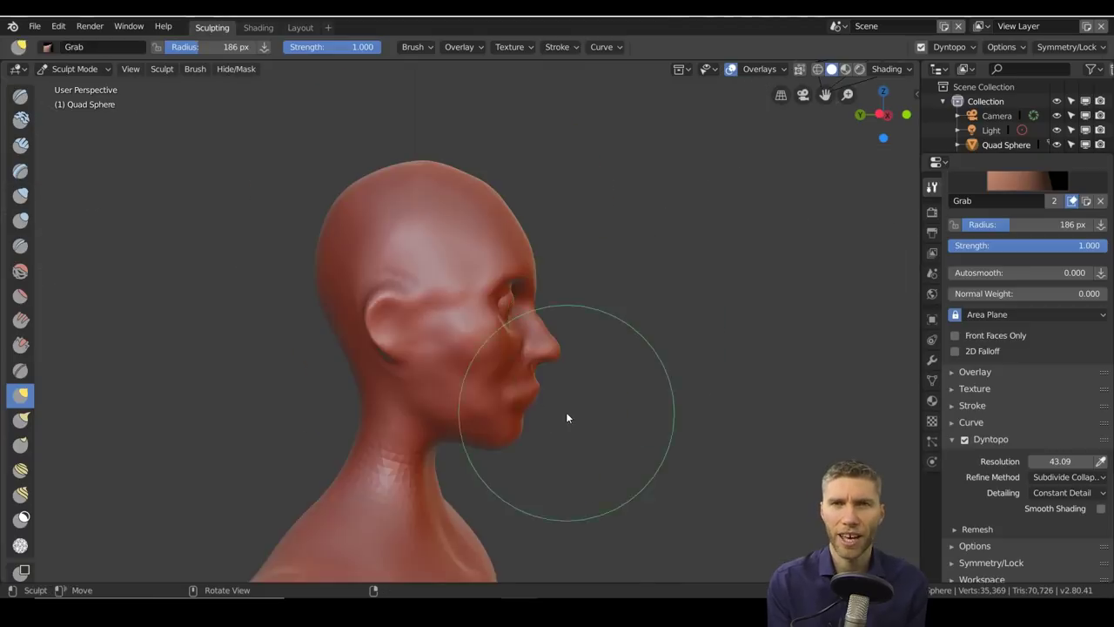
scroll(565, 412, up, 3)
click(883, 114)
ctrl+middle_drag(490, 260, 555, 242)
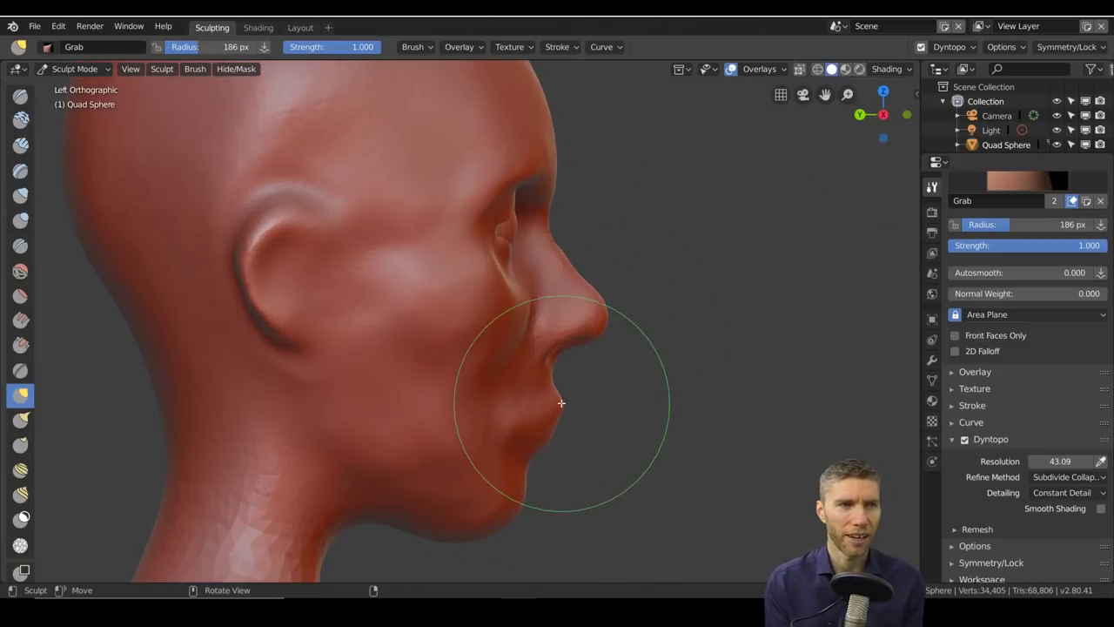
mouse_move(411, 514)
middle_down()
mouse_move(540, 448)
mouse_move(485, 236)
mouse_move(443, 214)
mouse_move(511, 213)
mouse_move(473, 286)
middle_up()
scroll(447, 365, up, 2)
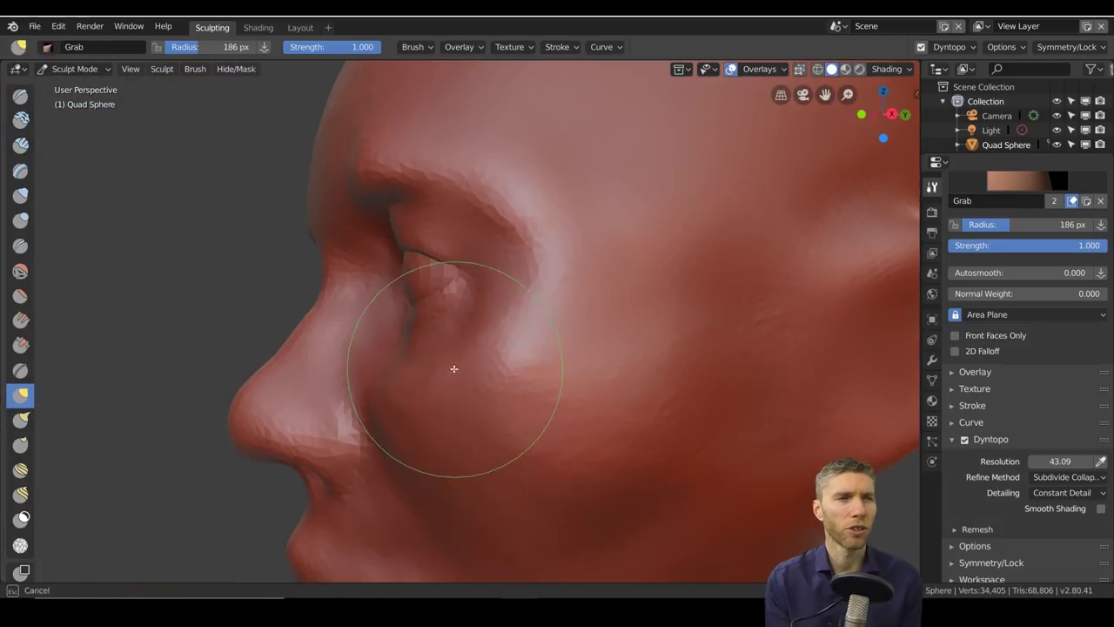
mouse_move(448, 366)
middle_down()
mouse_move(473, 365)
mouse_move(458, 345)
mouse_move(549, 430)
mouse_move(520, 438)
mouse_move(438, 275)
mouse_move(510, 438)
mouse_move(621, 368)
mouse_move(510, 398)
mouse_move(635, 345)
mouse_move(505, 398)
mouse_move(391, 323)
middle_up()
scroll(365, 436, up, 3)
mouse_move(365, 437)
middle_down()
mouse_move(499, 403)
mouse_move(527, 340)
mouse_move(519, 401)
mouse_move(618, 392)
mouse_move(589, 410)
mouse_move(721, 261)
mouse_move(566, 273)
mouse_move(633, 428)
mouse_move(580, 356)
mouse_move(629, 323)
mouse_move(508, 282)
middle_up()
Step: Refine the side of the head with the SculptDraw brush at 186 px, finishing with the Snake Hook brush
mouse_move(487, 212)
ctrl+middle_down()
mouse_move(539, 316)
mouse_move(652, 298)
mouse_move(681, 377)
mouse_move(365, 266)
mouse_move(513, 271)
mouse_move(516, 287)
mouse_move(502, 182)
mouse_move(671, 371)
mouse_move(569, 241)
mouse_move(762, 179)
ctrl+middle_up()
key(x)
click(1029, 565)
ctrl+middle_drag(609, 330, 575, 370)
click(35, 26)
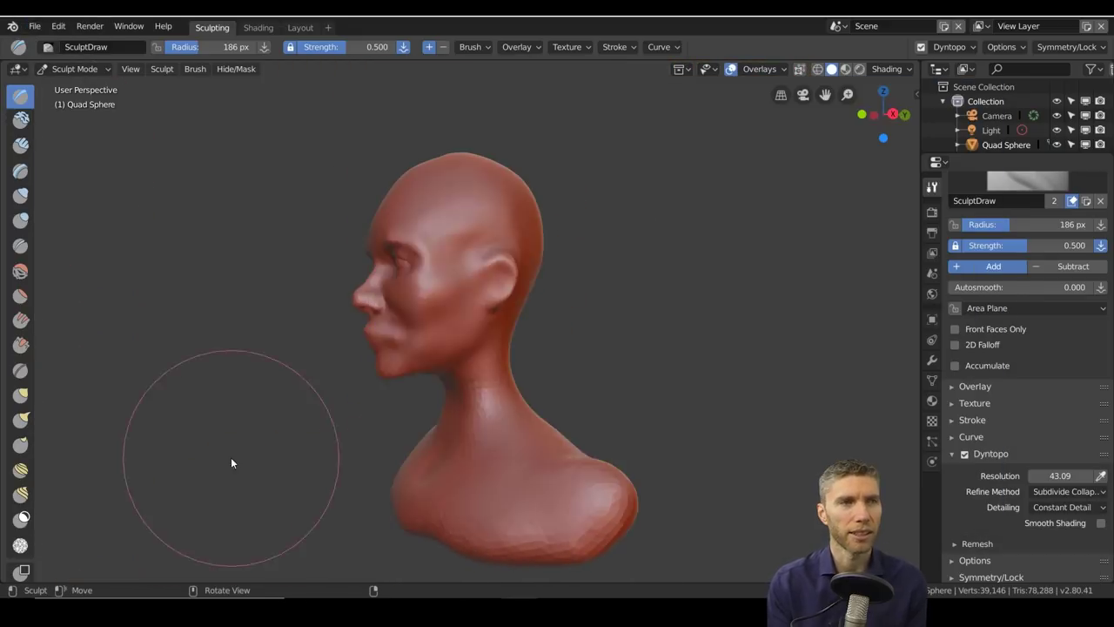
mouse_move(230, 463)
shift+middle_down()
mouse_move(496, 378)
mouse_move(98, 438)
mouse_move(386, 320)
mouse_move(550, 331)
mouse_move(409, 363)
mouse_move(546, 325)
mouse_move(654, 261)
shift+middle_up()
key(k)
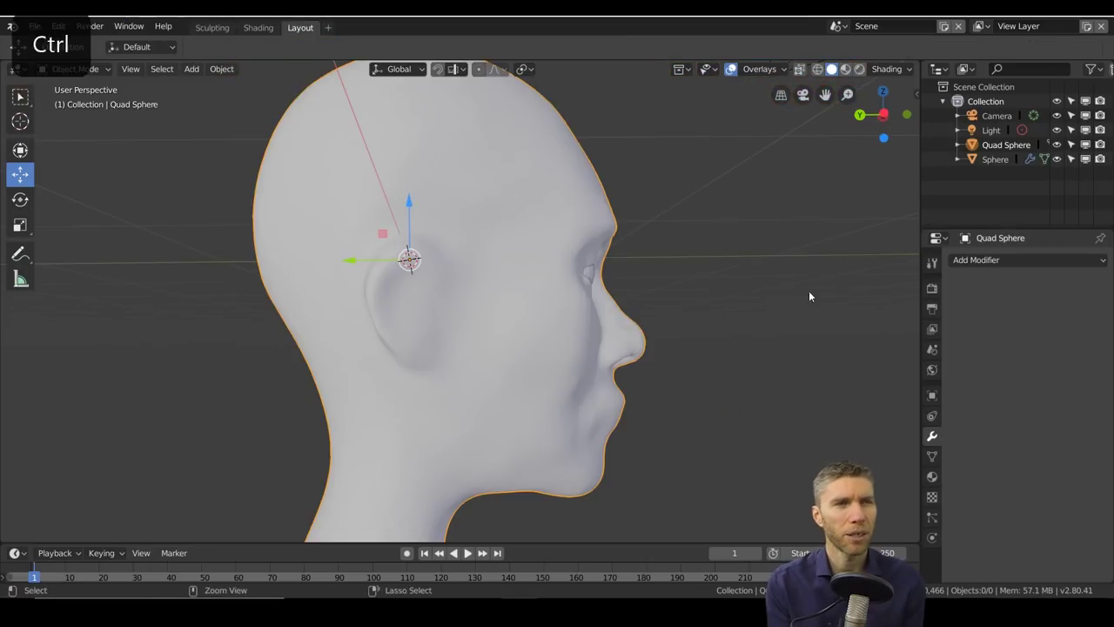
Step: Select the eyeball mesh in the Layout workspace and move it in Edit Mode to fit the eye opening in front view
alt+middle_drag(808, 296, 591, 304)
click(591, 303)
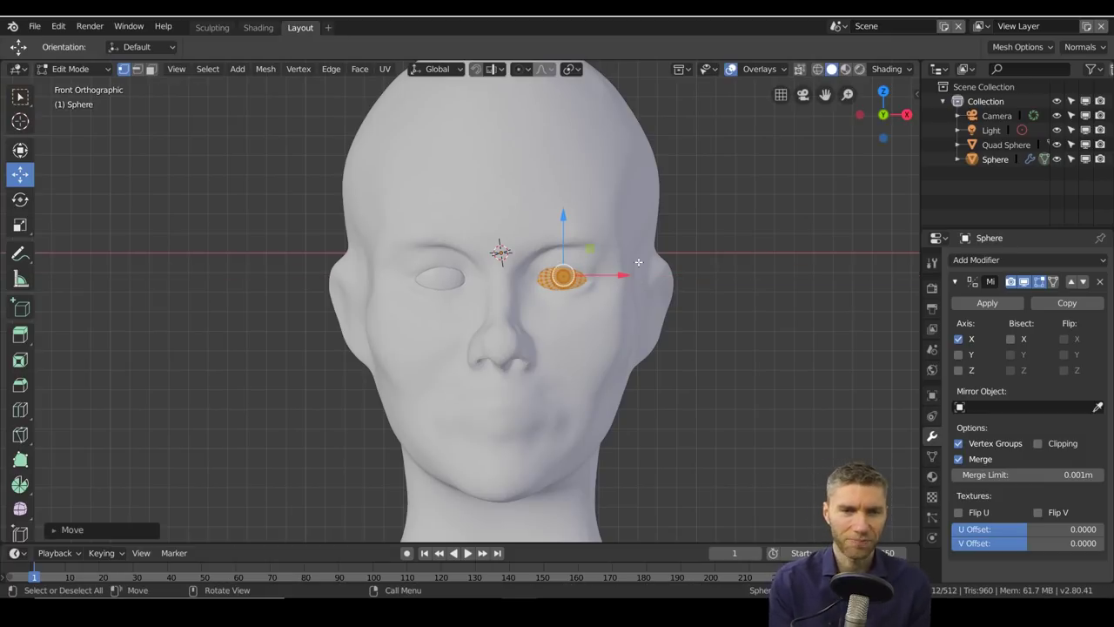
key(shift+z)
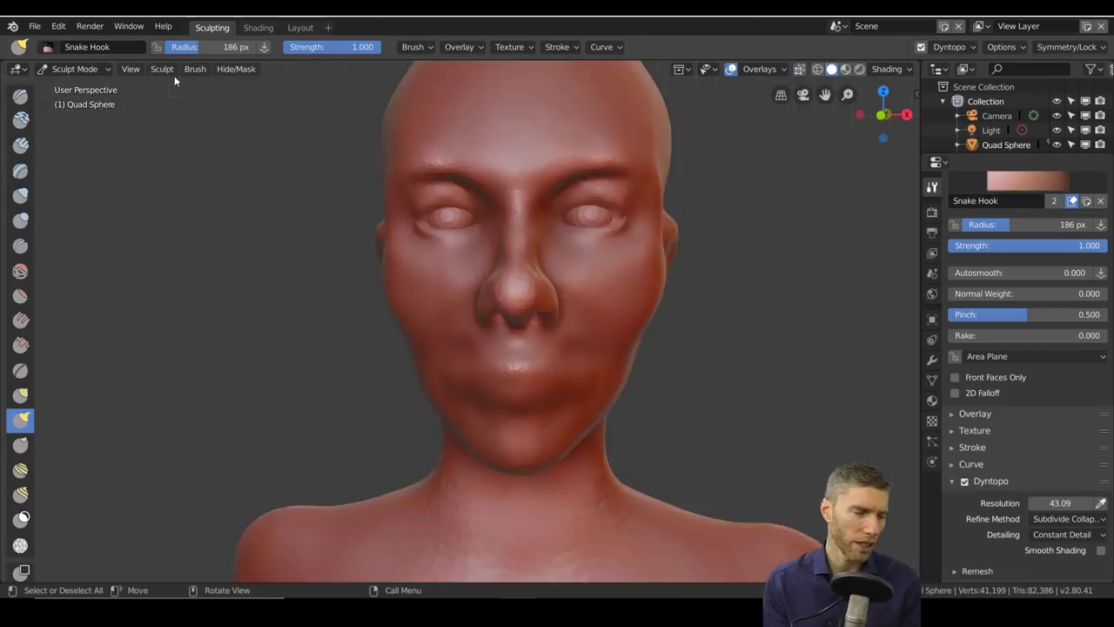
Step: Pull the outer eye corner outward with the 186 px Snake Hook brush and refine the lids with a 63 px SculptDraw brush
mouse_move(174, 75)
ctrl+middle_down()
mouse_move(720, 201)
mouse_move(264, 474)
ctrl+middle_up()
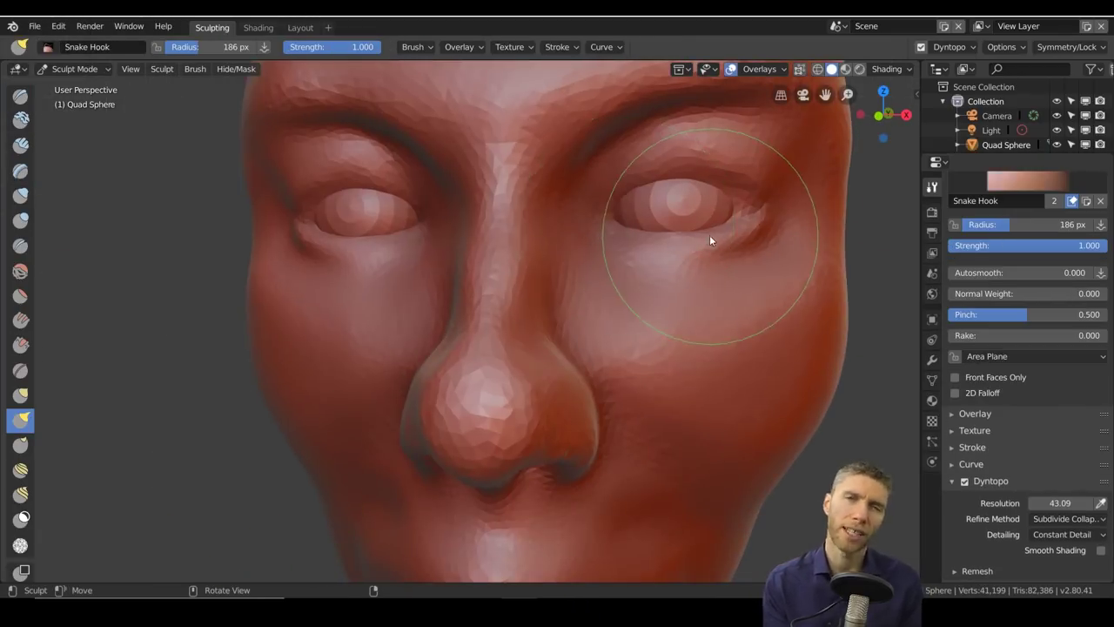
drag(732, 207, 741, 212)
key(x)
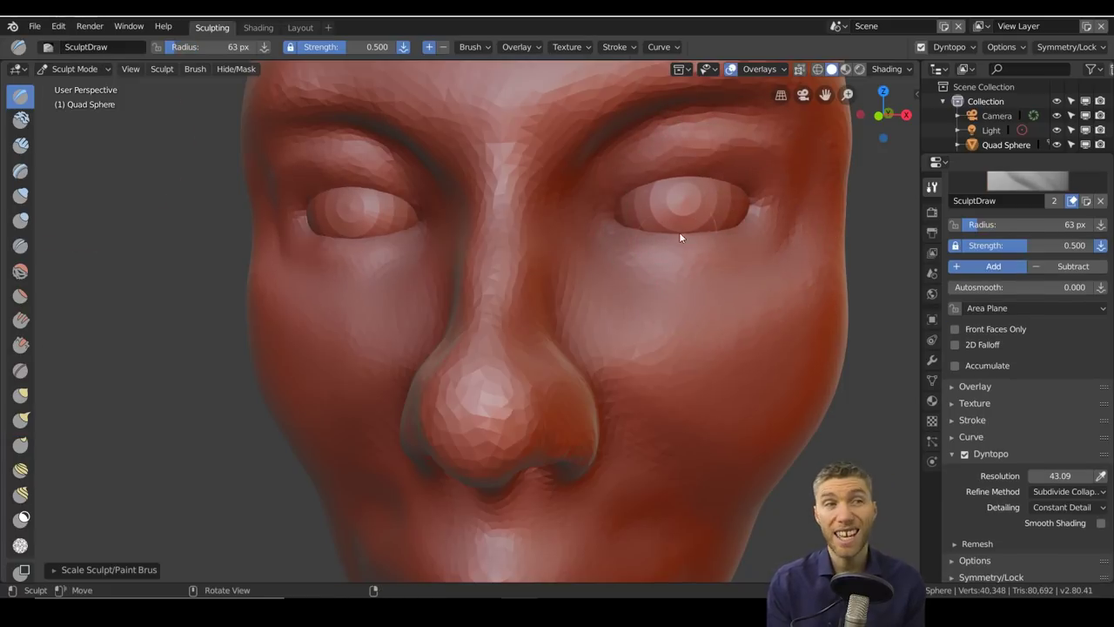
mouse_move(611, 233)
shift+middle_down()
mouse_move(758, 211)
mouse_move(719, 164)
mouse_move(760, 214)
shift+middle_up()
Step: Crease the upper eyelid fold and eye corners with the Crease brush at 63 px and strength 0.250
key(shift+c)
middle_drag(725, 297, 545, 262)
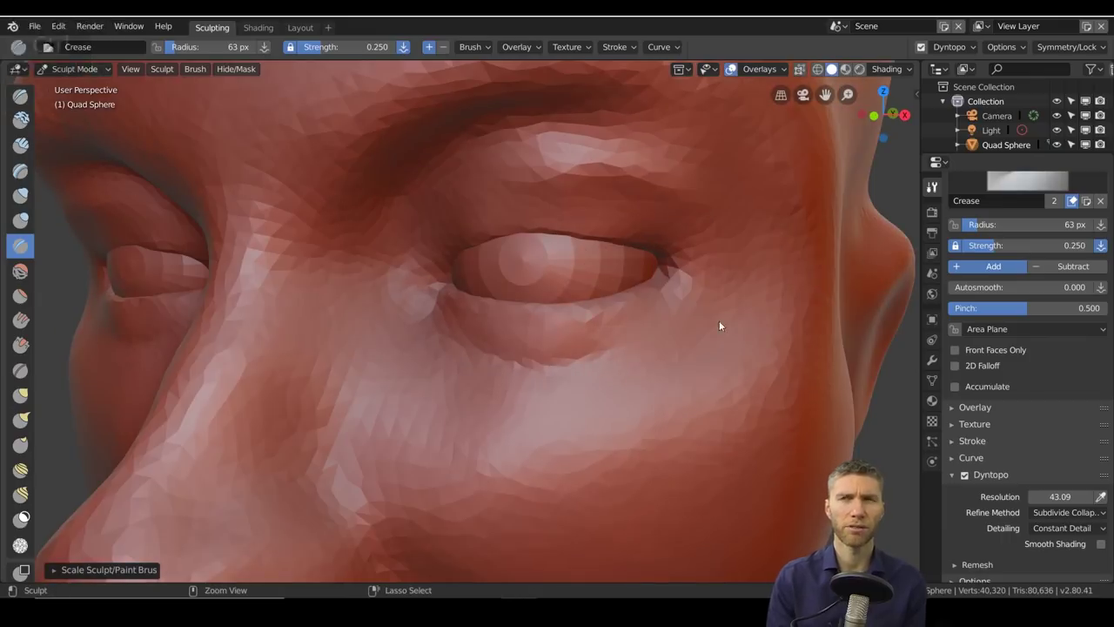
mouse_move(634, 224)
ctrl+middle_down()
mouse_move(751, 247)
mouse_move(652, 397)
mouse_move(560, 296)
ctrl+middle_up()
Step: Adjust the lower eyelids, nose and mouth profile with a 104 px Snake Hook brush
key(k)
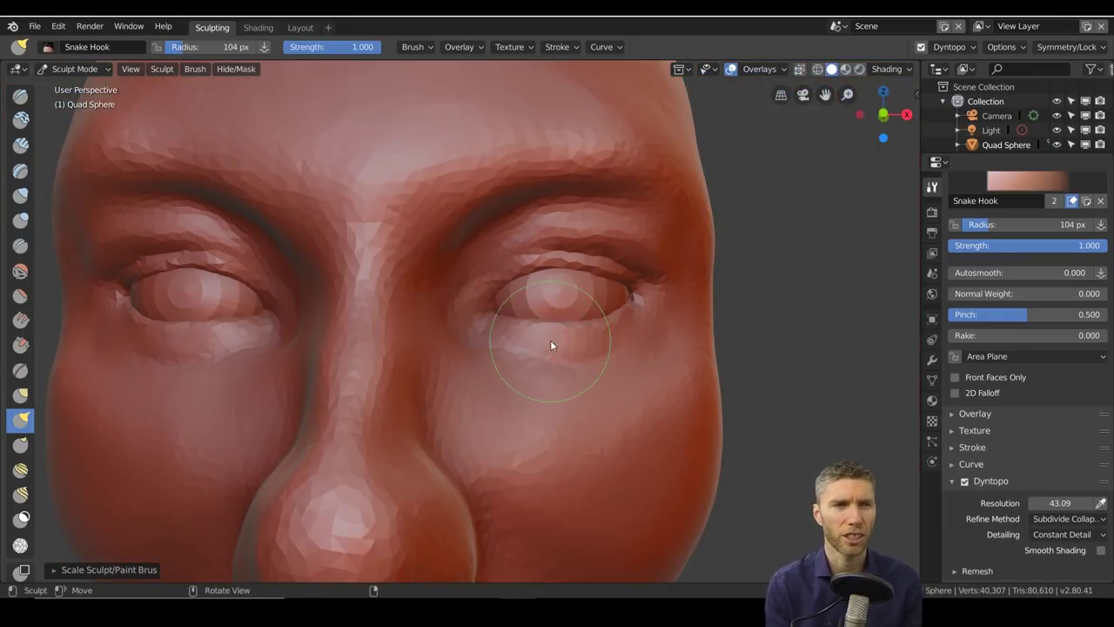
ctrl+middle_drag(552, 328, 719, 329)
ctrl+middle_drag(463, 378, 683, 390)
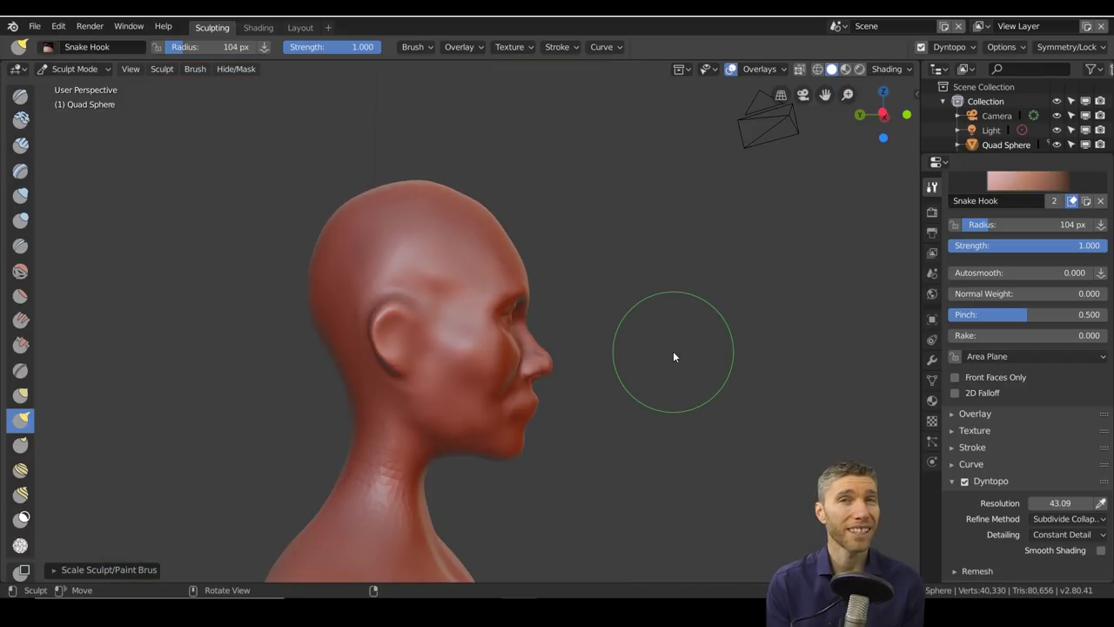
shift+middle_drag(673, 351, 634, 355)
scroll(621, 356, up, 5)
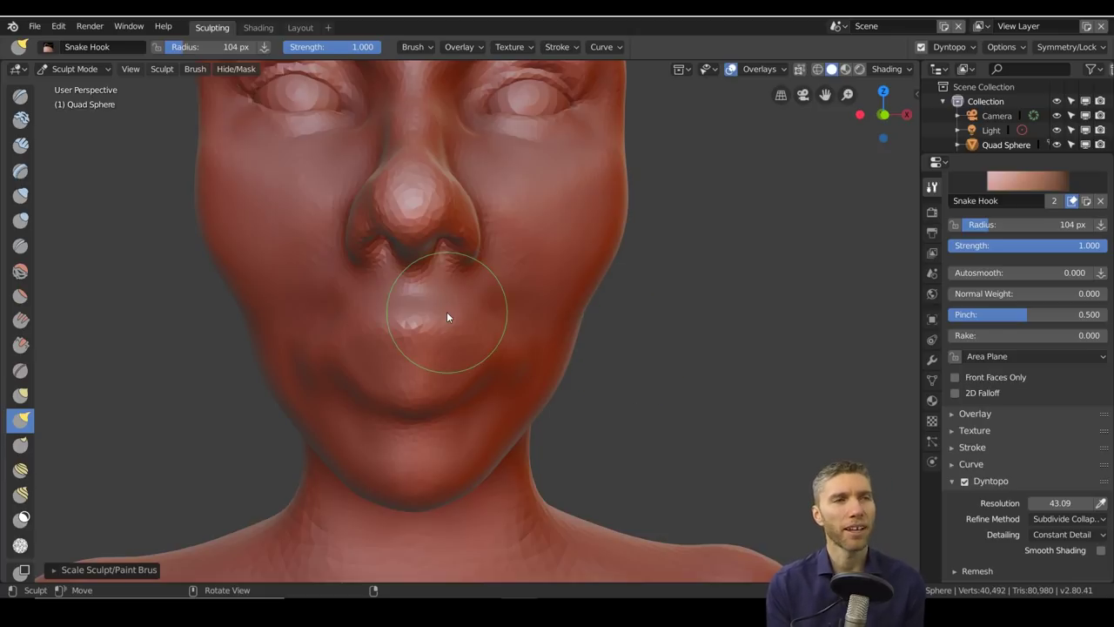
Step: Carve the line between the lips and build up both lips with a 42 px SculptDraw brush
key(x)
mouse_move(446, 313)
ctrl+middle_down()
mouse_move(508, 340)
mouse_move(576, 269)
ctrl+middle_up()
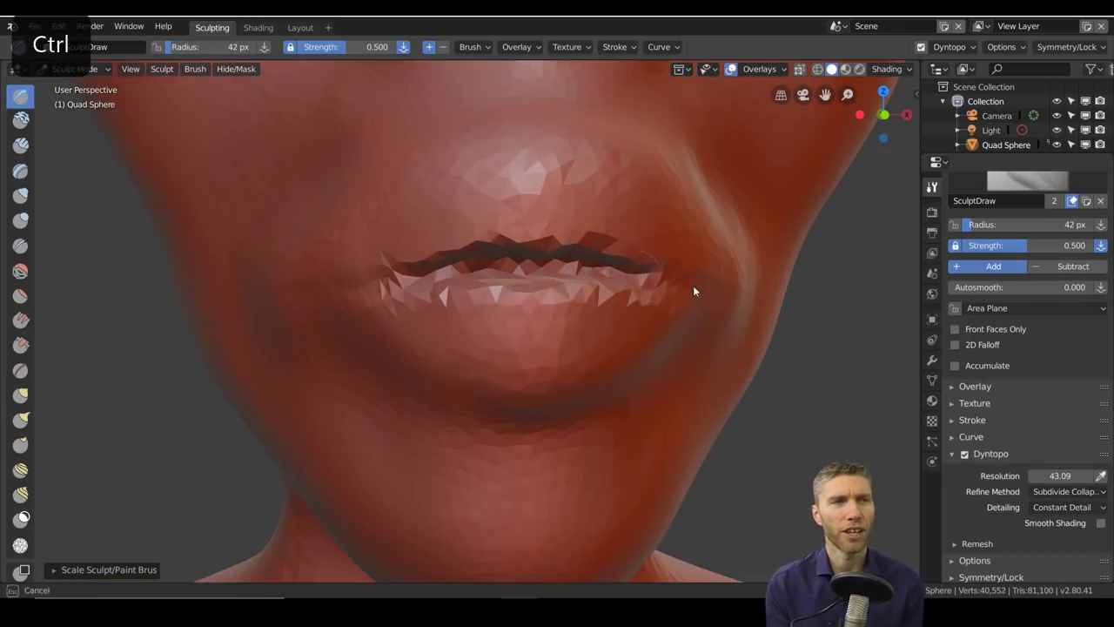
mouse_move(673, 285)
ctrl+middle_down()
mouse_move(505, 281)
mouse_move(485, 343)
mouse_move(507, 343)
mouse_move(518, 370)
mouse_move(609, 299)
mouse_move(551, 281)
mouse_move(547, 264)
mouse_move(452, 206)
ctrl+middle_up()
mouse_move(485, 171)
middle_down()
mouse_move(652, 208)
mouse_move(565, 269)
mouse_move(589, 165)
middle_up()
mouse_move(491, 230)
ctrl+middle_down()
mouse_move(590, 218)
mouse_move(601, 234)
mouse_move(386, 160)
mouse_move(658, 310)
mouse_move(456, 231)
mouse_move(522, 369)
mouse_move(388, 308)
mouse_move(424, 298)
mouse_move(444, 363)
mouse_move(621, 363)
mouse_move(525, 284)
mouse_move(476, 155)
mouse_move(477, 263)
ctrl+middle_up()
mouse_move(355, 362)
middle_down()
mouse_move(535, 427)
mouse_move(556, 341)
mouse_move(506, 304)
mouse_move(664, 284)
mouse_move(642, 339)
middle_up()
middle_drag(608, 229, 681, 368)
scroll(680, 367, down, 3)
scroll(366, 211, up, 3)
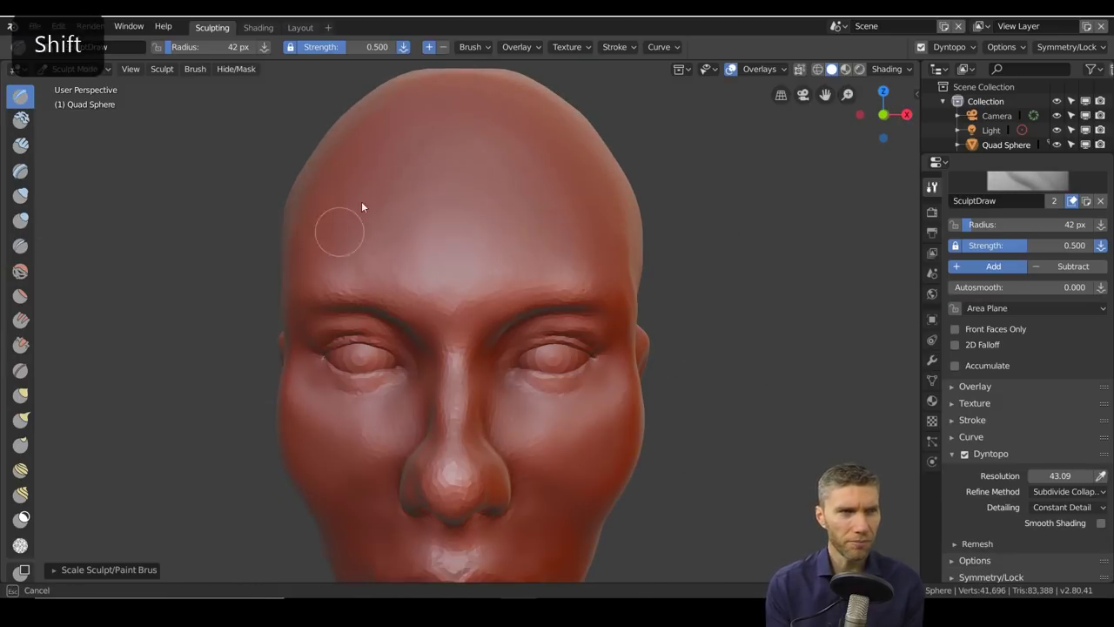
Step: Shape the mouth with the Snake Hook brush and sharpen the lip outlines with a 51 px Crease brush
mouse_move(365, 211)
middle_down()
mouse_move(567, 293)
mouse_move(500, 315)
mouse_move(584, 269)
mouse_move(557, 279)
mouse_move(543, 245)
mouse_move(398, 331)
mouse_move(405, 348)
mouse_move(406, 243)
mouse_move(633, 404)
mouse_move(532, 383)
middle_up()
click(20, 419)
key(shift+c)
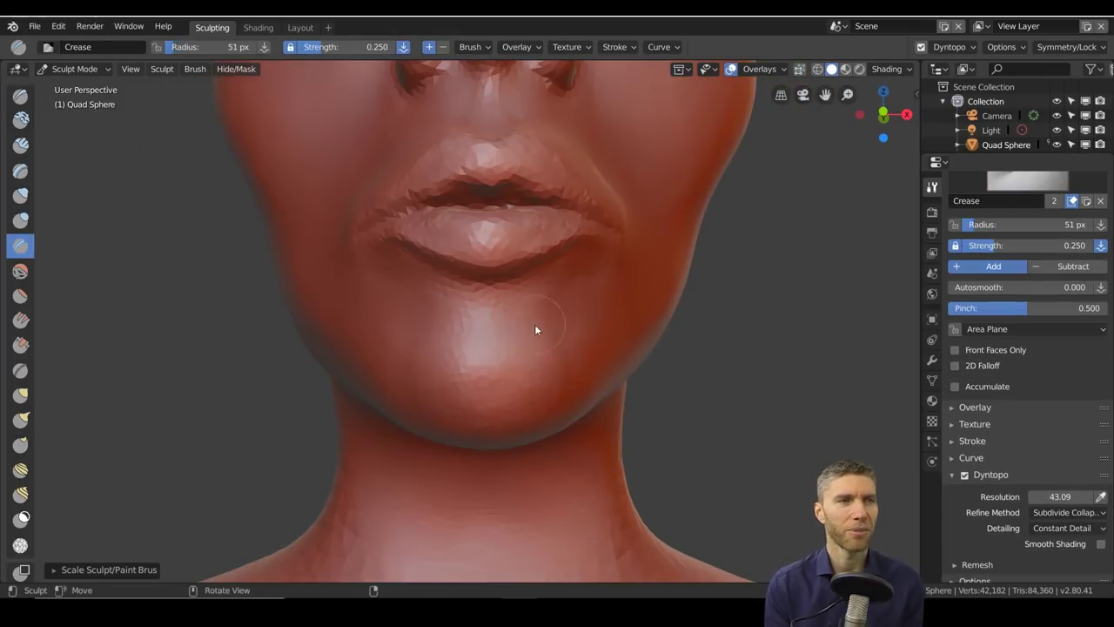
mouse_move(553, 309)
ctrl+middle_down()
mouse_move(564, 368)
mouse_move(557, 286)
mouse_move(530, 259)
mouse_move(703, 204)
mouse_move(470, 408)
mouse_move(659, 405)
mouse_move(186, 510)
ctrl+middle_up()
Step: Reshape the neck, shoulders and chest of the bust with the Snake Hook brush enlarged to 137 px
key(x)
key(k)
key(bracketright)
key(bracketright)
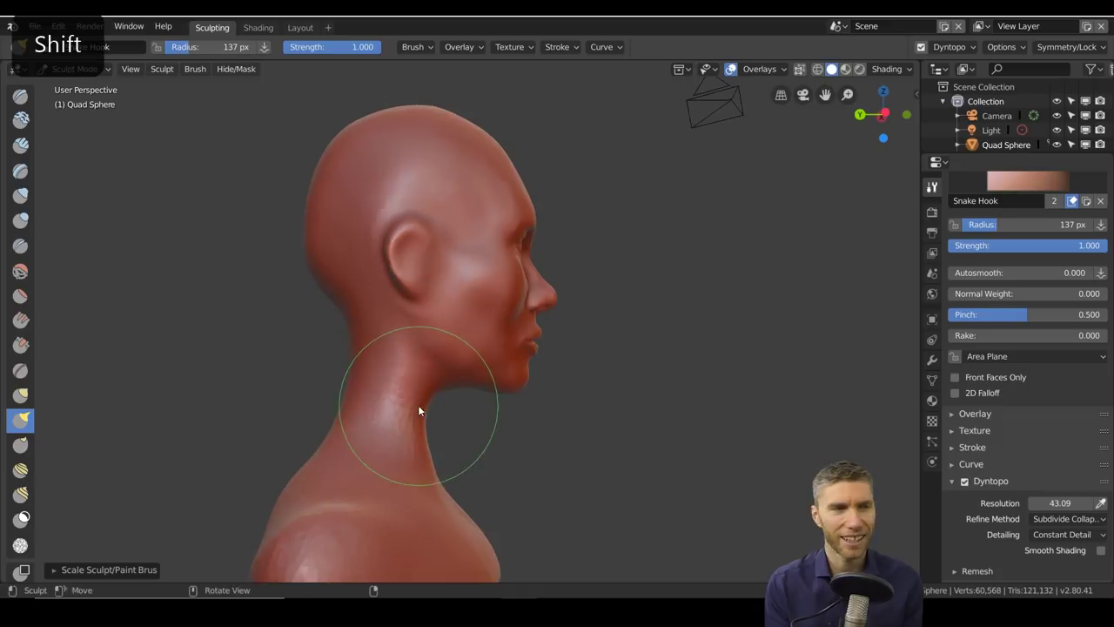
middle_drag(422, 410, 534, 457)
middle_drag(598, 417, 641, 438)
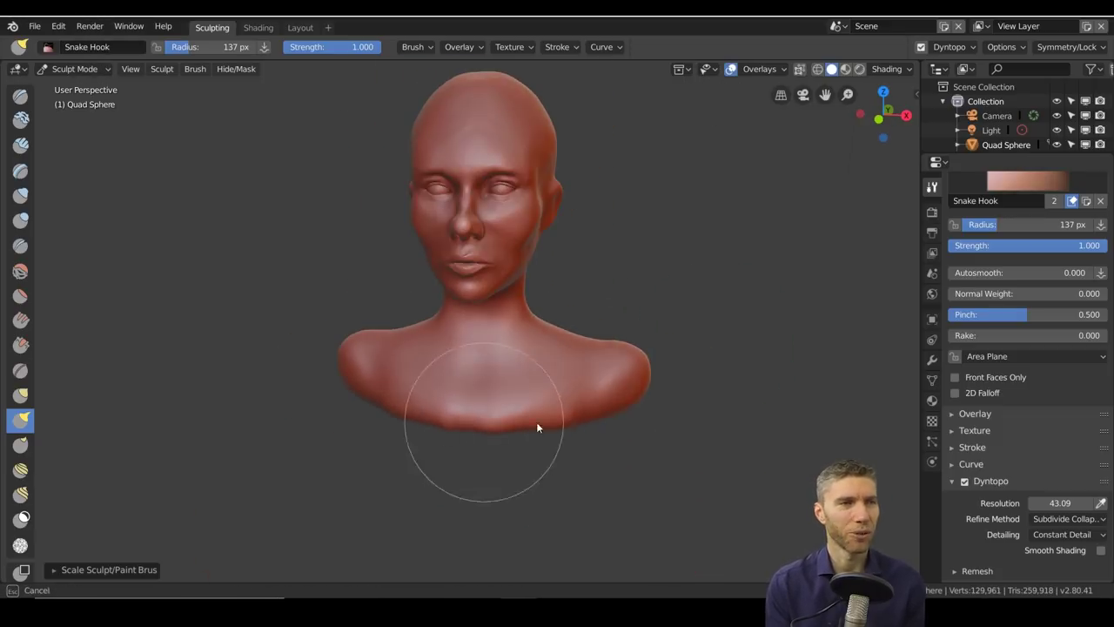
mouse_move(418, 430)
middle_down()
mouse_move(390, 430)
mouse_move(703, 384)
mouse_move(572, 231)
middle_up()
Step: Sculpt the cheek, mouth corner and jaw with an 80 px SculptDraw brush
key(x)
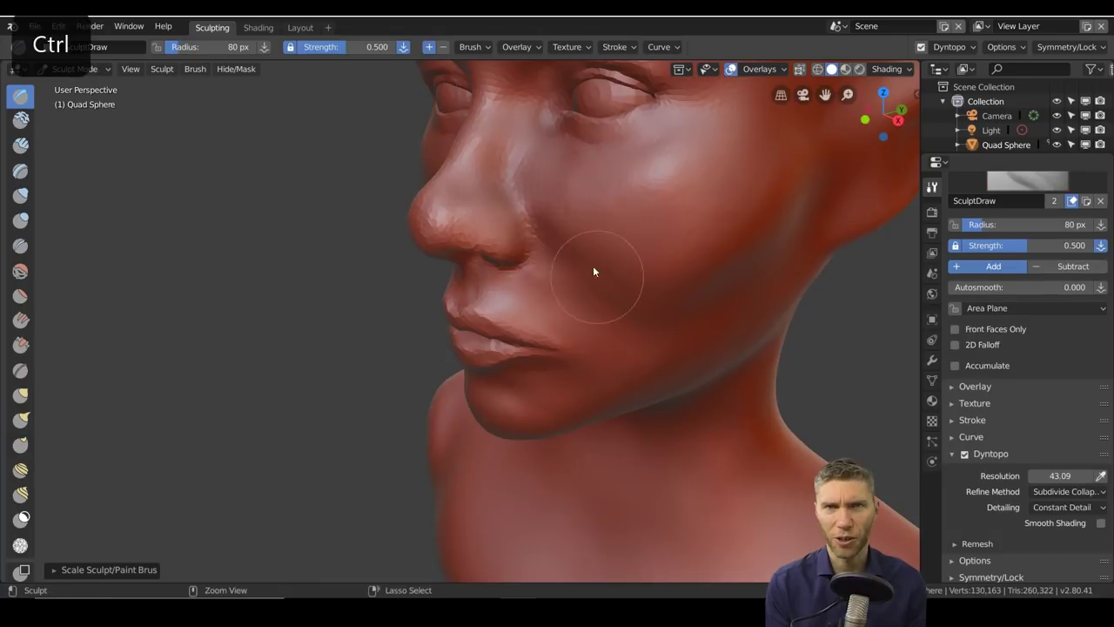
mouse_move(540, 180)
middle_down()
mouse_move(694, 249)
mouse_move(621, 243)
mouse_move(579, 307)
mouse_move(651, 198)
mouse_move(607, 266)
mouse_move(693, 363)
mouse_move(615, 363)
mouse_move(654, 403)
mouse_move(634, 429)
mouse_move(493, 411)
middle_up()
mouse_move(586, 402)
middle_down()
mouse_move(674, 385)
mouse_move(587, 427)
mouse_move(592, 368)
mouse_move(574, 415)
mouse_move(360, 235)
mouse_move(499, 426)
mouse_move(647, 288)
mouse_move(592, 351)
mouse_move(609, 251)
mouse_move(583, 369)
mouse_move(588, 427)
mouse_move(508, 334)
mouse_move(494, 232)
mouse_move(594, 273)
mouse_move(577, 305)
mouse_move(460, 148)
mouse_move(402, 221)
mouse_move(446, 274)
mouse_move(519, 270)
middle_up()
Step: Define the ear's inner folds and the jaw edge below the earlobe with the Crease and 80 px SculptDraw brushes
key(shift+c)
key(x)
ctrl+middle_drag(473, 376, 589, 304)
shift+middle_drag(517, 318, 517, 273)
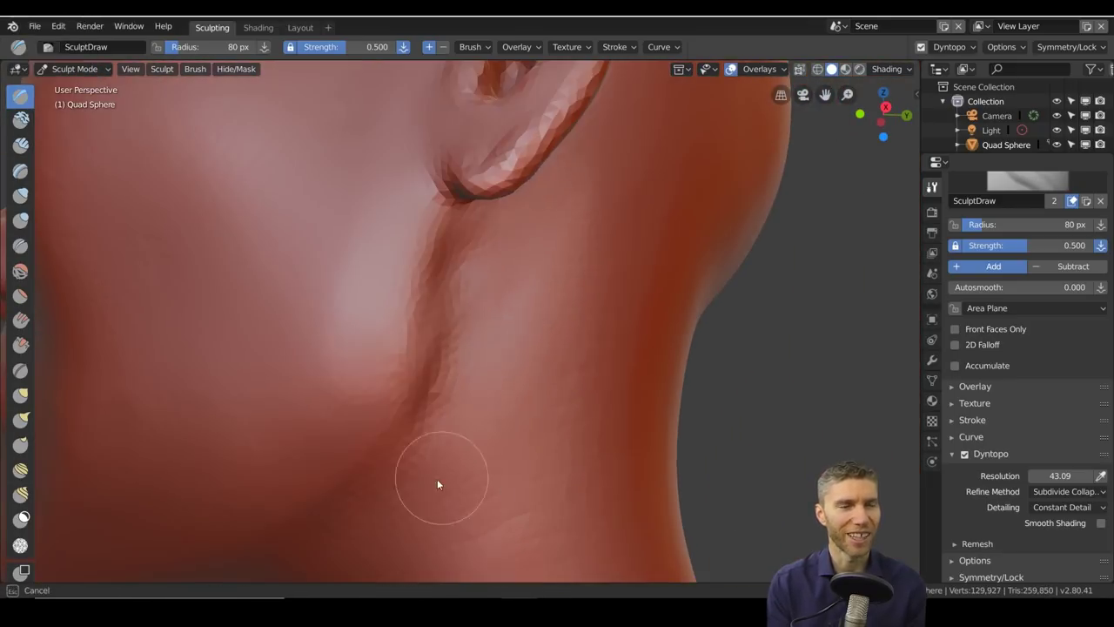
ctrl+middle_drag(432, 469, 396, 289)
mouse_move(514, 299)
middle_down()
mouse_move(636, 332)
mouse_move(614, 347)
mouse_move(574, 204)
mouse_move(571, 323)
mouse_move(641, 291)
mouse_move(587, 278)
mouse_move(542, 289)
mouse_move(484, 474)
mouse_move(74, 129)
mouse_move(355, 267)
mouse_move(592, 310)
mouse_move(523, 312)
mouse_move(451, 341)
mouse_move(538, 257)
mouse_move(626, 308)
mouse_move(596, 324)
mouse_move(505, 284)
mouse_move(531, 279)
mouse_move(566, 335)
mouse_move(412, 284)
mouse_move(646, 209)
mouse_move(615, 423)
middle_up()
Step: Shape the neck and its muscles with the Crease and Grab brushes, finishing with a 105 px Inflate/Deflate brush
key(shift+c)
key(g)
key(bracketright)
mouse_move(56, 347)
ctrl+middle_down()
mouse_move(439, 380)
mouse_move(561, 412)
mouse_move(572, 398)
mouse_move(435, 455)
ctrl+middle_up()
key(i)
middle_drag(472, 388, 572, 373)
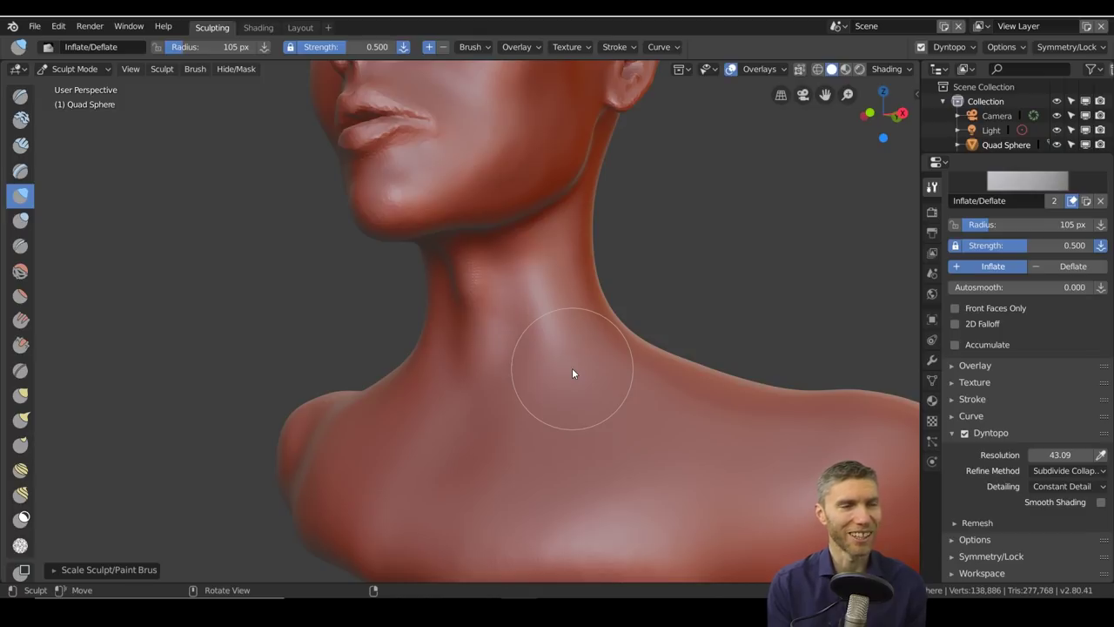
Step: Adjust the upper eyelid and inner eye corner with the Snake Hook brush at 105 px
scroll(572, 372, down, 5)
mouse_move(572, 373)
middle_down()
mouse_move(699, 266)
mouse_move(758, 437)
mouse_move(538, 432)
mouse_move(646, 443)
mouse_move(614, 328)
mouse_move(657, 343)
mouse_move(597, 246)
mouse_move(468, 342)
middle_up()
key(k)
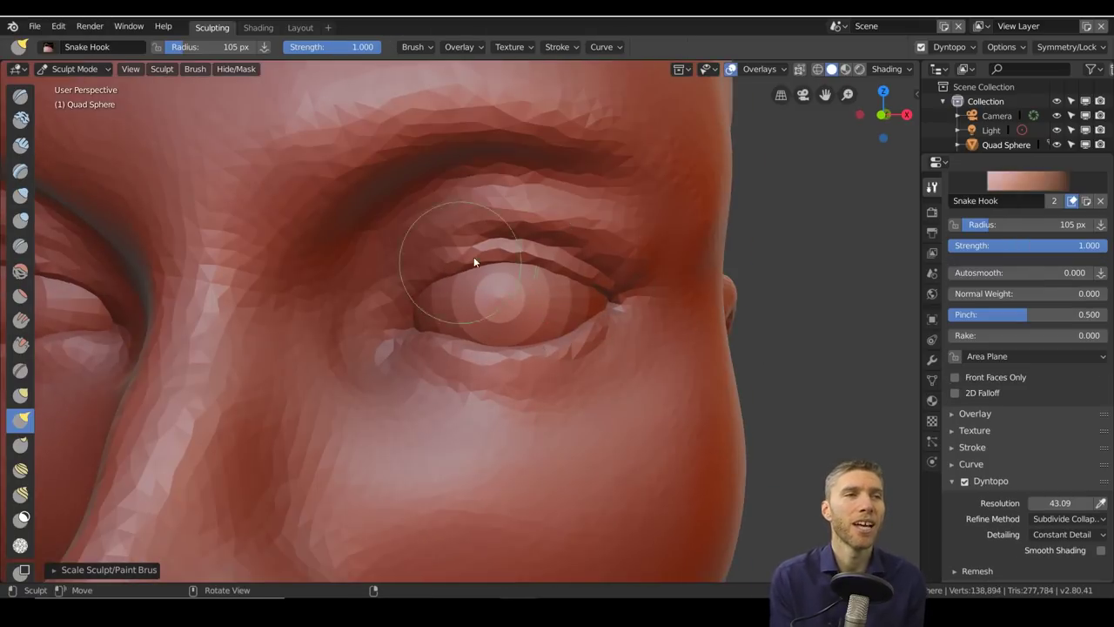
middle_drag(445, 273, 581, 398)
Step: Refine the eyelid fold and the area under the eye with the Crease and SculptDraw brushes at 48 px
scroll(486, 301, down, 5)
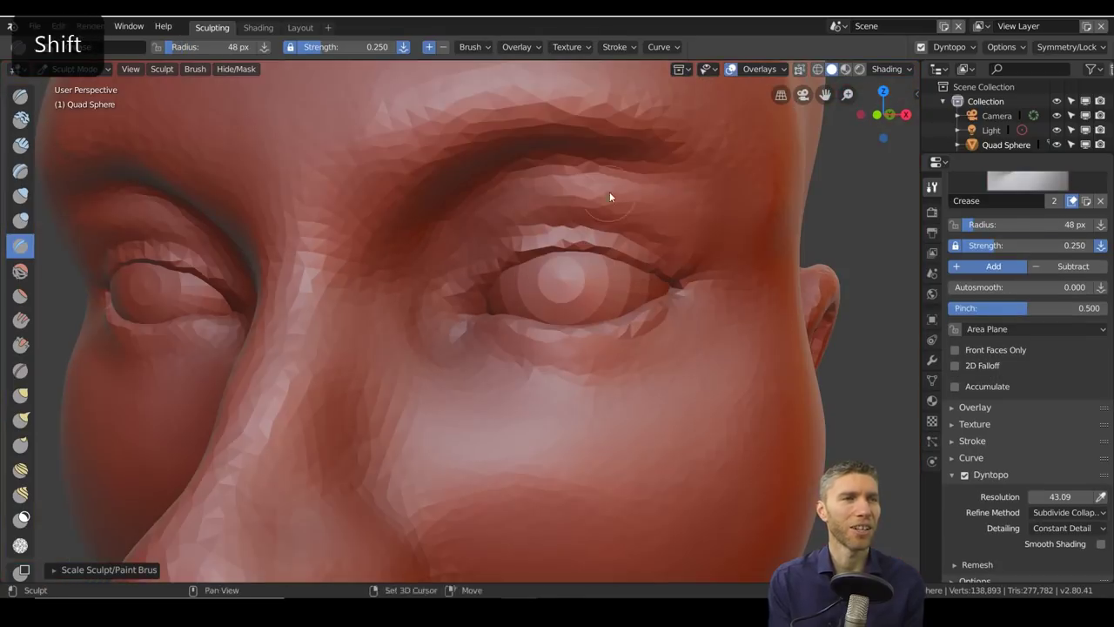
key(x)
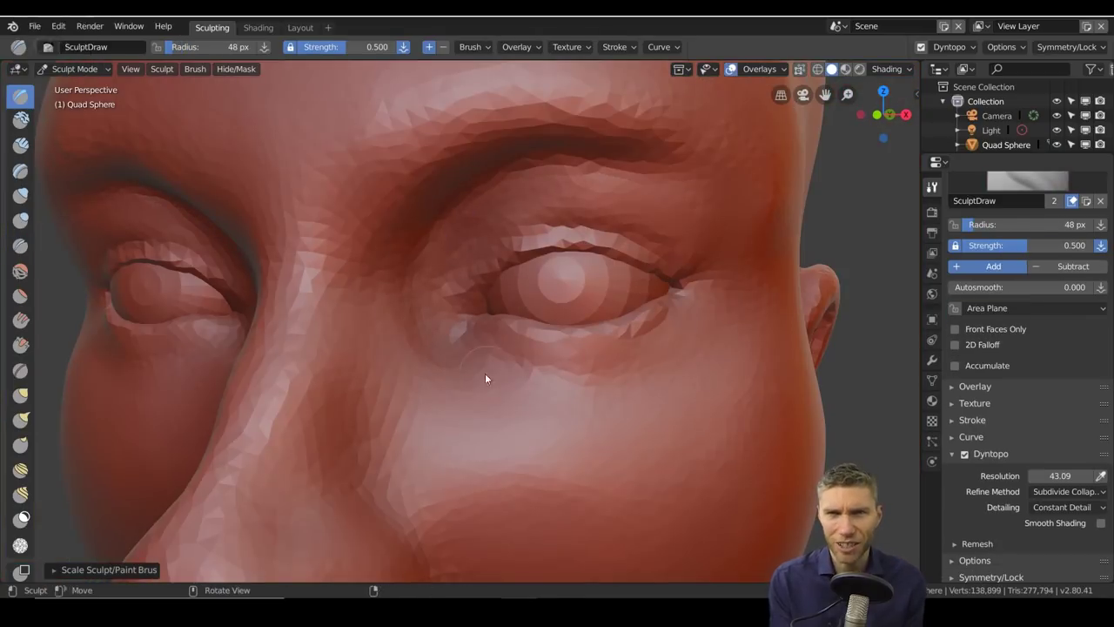
mouse_move(467, 380)
ctrl+middle_down()
mouse_move(522, 348)
mouse_move(470, 410)
mouse_move(529, 331)
mouse_move(566, 348)
mouse_move(547, 427)
mouse_move(594, 325)
mouse_move(560, 266)
mouse_move(593, 323)
mouse_move(599, 407)
mouse_move(449, 320)
mouse_move(554, 374)
mouse_move(276, 279)
mouse_move(435, 365)
mouse_move(361, 463)
ctrl+middle_up()
Step: Sculpt the nostrils and the area between nose and upper lip with the SculptDraw and Crease brushes at 82 px
key(g)
key(shift+c)
mouse_move(412, 396)
ctrl+middle_down()
mouse_move(353, 303)
mouse_move(385, 435)
mouse_move(513, 391)
mouse_move(468, 369)
mouse_move(417, 264)
mouse_move(604, 246)
mouse_move(497, 322)
ctrl+middle_up()
key(x)
scroll(467, 369, up, 3)
mouse_move(503, 375)
middle_down()
mouse_move(456, 319)
mouse_move(530, 340)
mouse_move(587, 403)
mouse_move(509, 388)
mouse_move(527, 309)
middle_up()
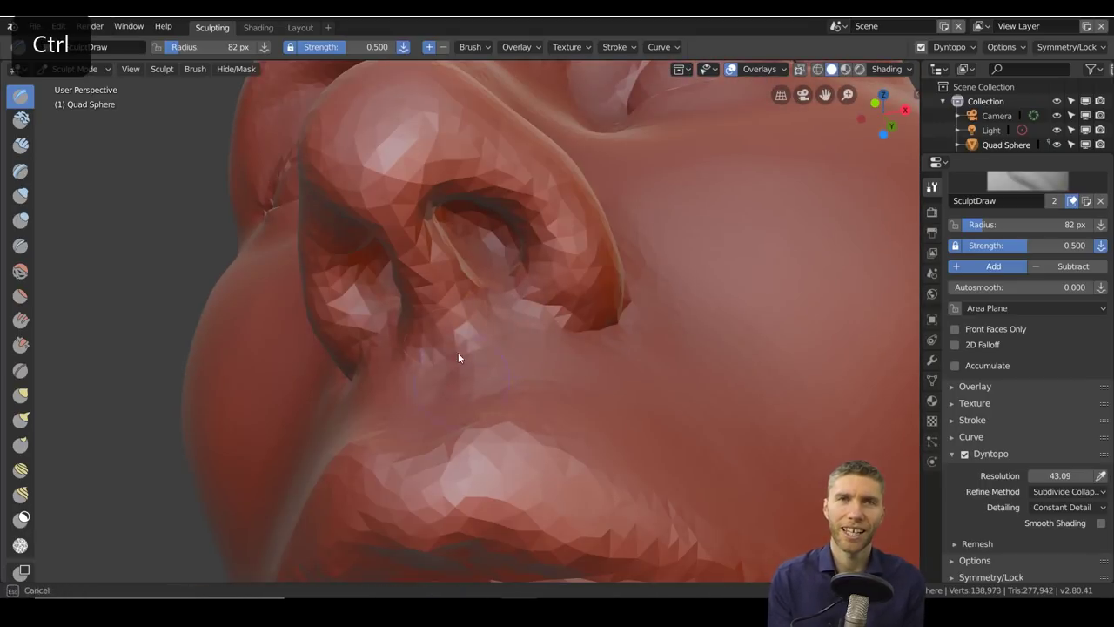
mouse_move(470, 393)
middle_down()
mouse_move(562, 279)
mouse_move(510, 287)
mouse_move(513, 515)
mouse_move(574, 254)
mouse_move(543, 409)
mouse_move(665, 374)
mouse_move(504, 416)
mouse_move(477, 296)
mouse_move(436, 291)
mouse_move(506, 287)
mouse_move(625, 379)
mouse_move(641, 377)
mouse_move(642, 456)
mouse_move(535, 368)
mouse_move(615, 327)
mouse_move(786, 385)
mouse_move(639, 377)
mouse_move(803, 386)
mouse_move(538, 449)
mouse_move(549, 366)
middle_up()
key(shift+c)
middle_drag(572, 522, 840, 336)
Step: Set the Dyntopo resolution to 35.00 with Smooth Shading on, and adjust the face with a 189 px Snake Hook brush
key(alt+Tab)
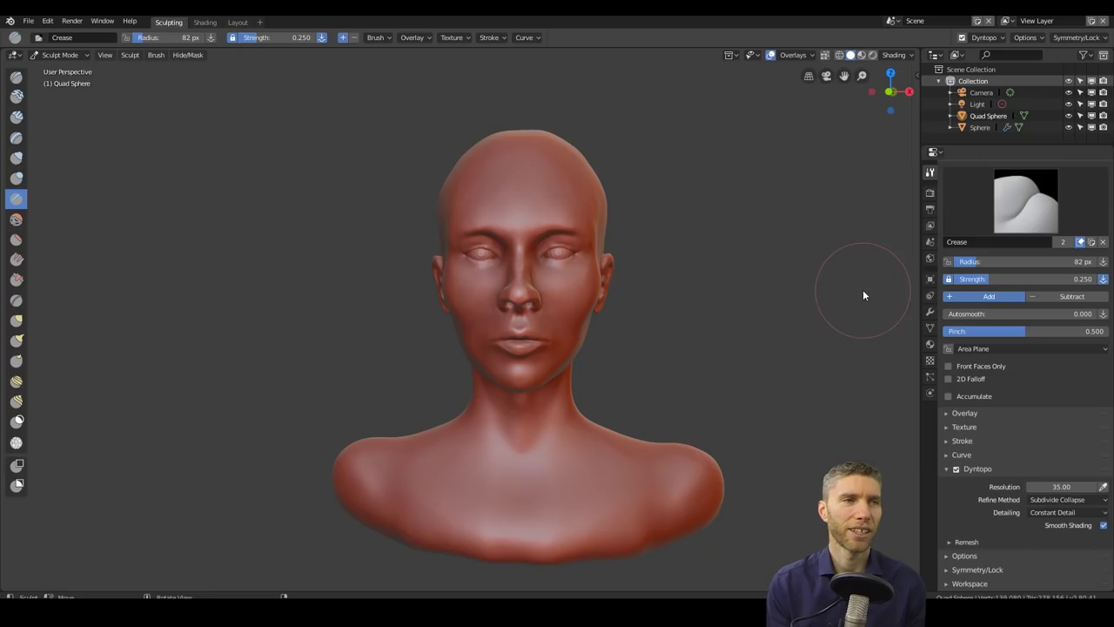
key(k)
scroll(573, 312, up, 5)
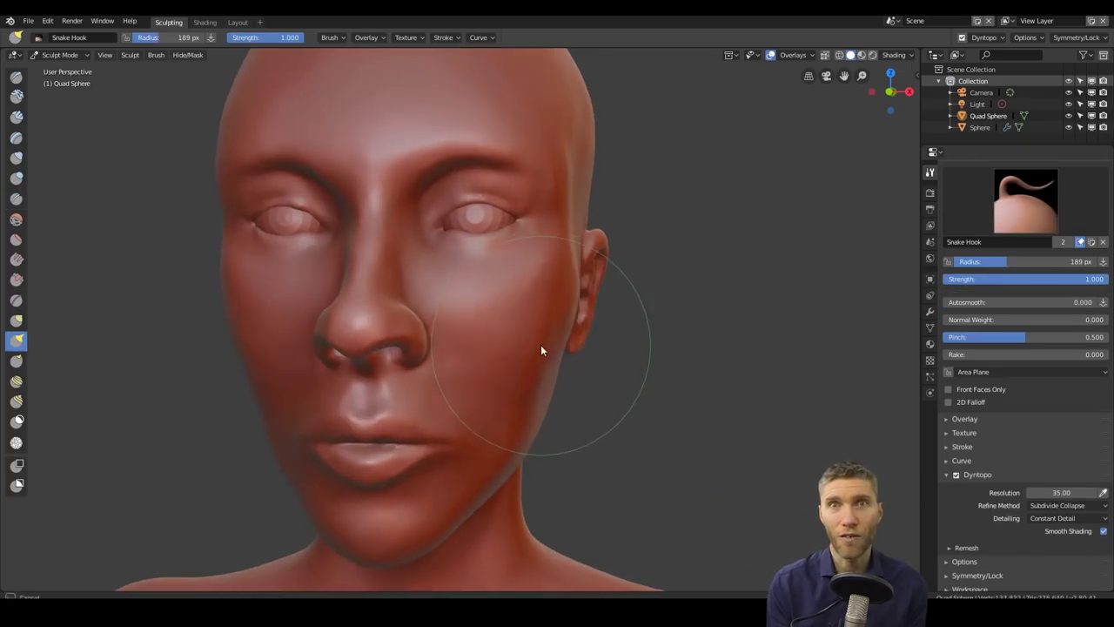
mouse_move(539, 347)
middle_down()
mouse_move(552, 273)
mouse_move(641, 304)
mouse_move(671, 299)
mouse_move(601, 323)
middle_up()
Step: Build up the neck muscles and collarbones with the Inflate brush at 67 px and 47 px
key(i)
scroll(192, 253, down, 5)
scroll(581, 329, up, 6)
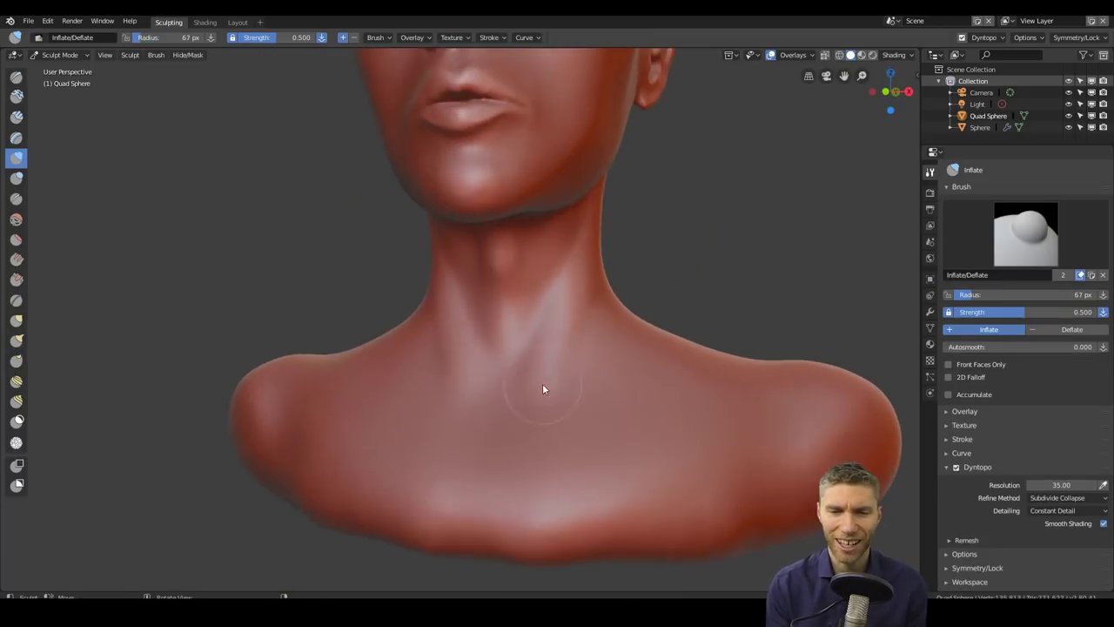
middle_drag(602, 317, 606, 306)
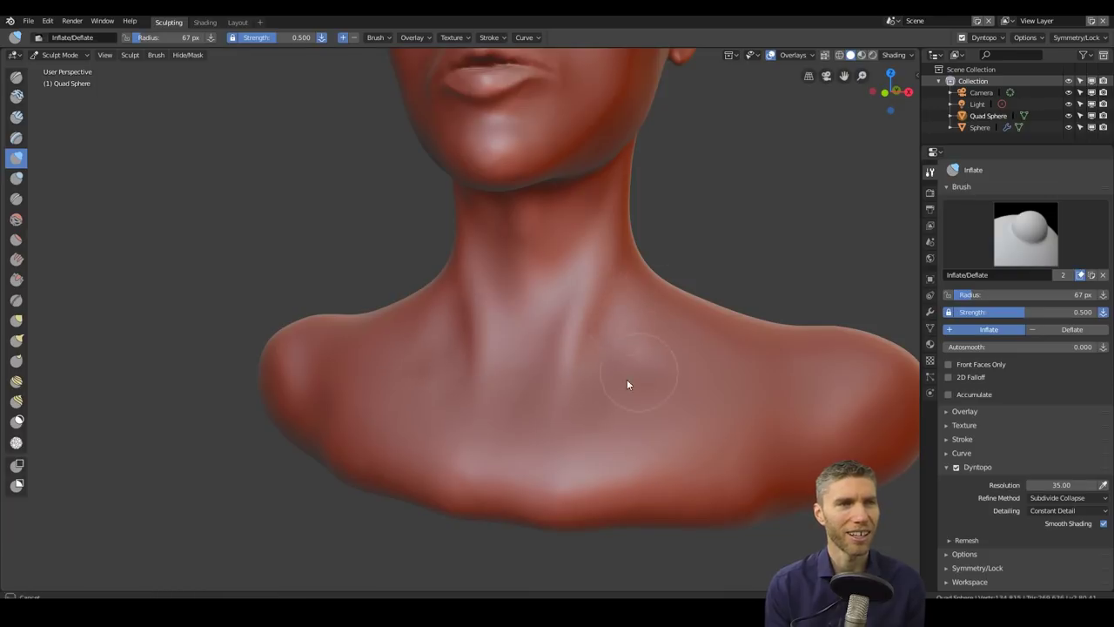
scroll(630, 319, down, 2)
scroll(557, 418, down, 3)
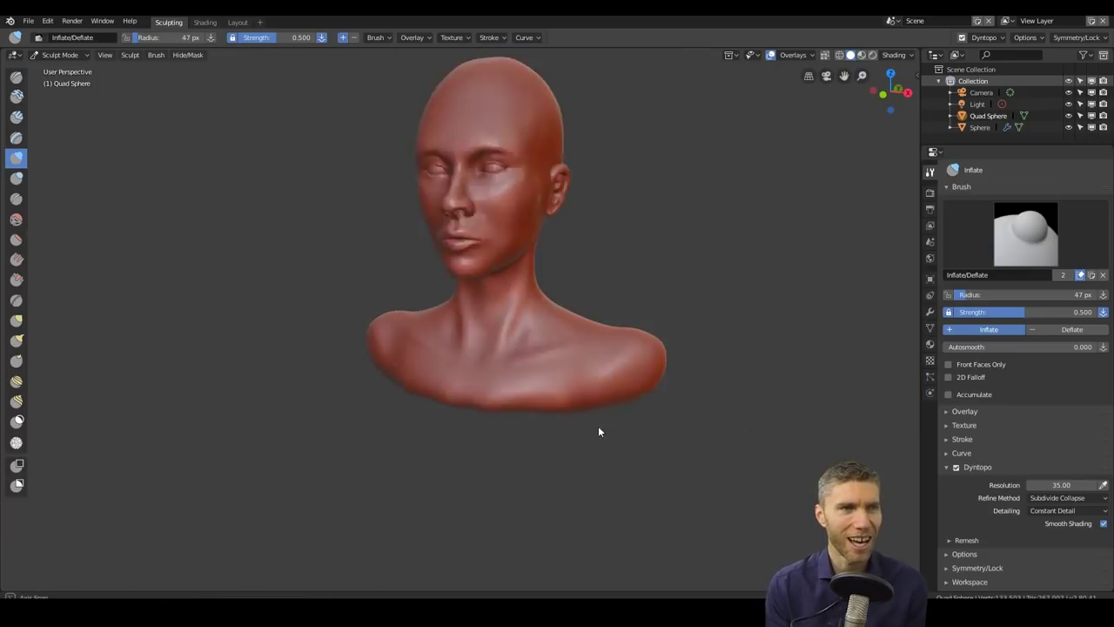
Step: Fill out the shoulders and upper chest with the Inflate brush at 81 px
scroll(552, 426, up, 3)
mouse_move(553, 427)
middle_down()
mouse_move(397, 313)
mouse_move(401, 288)
mouse_move(496, 369)
mouse_move(656, 381)
mouse_move(597, 357)
mouse_move(452, 420)
middle_up()
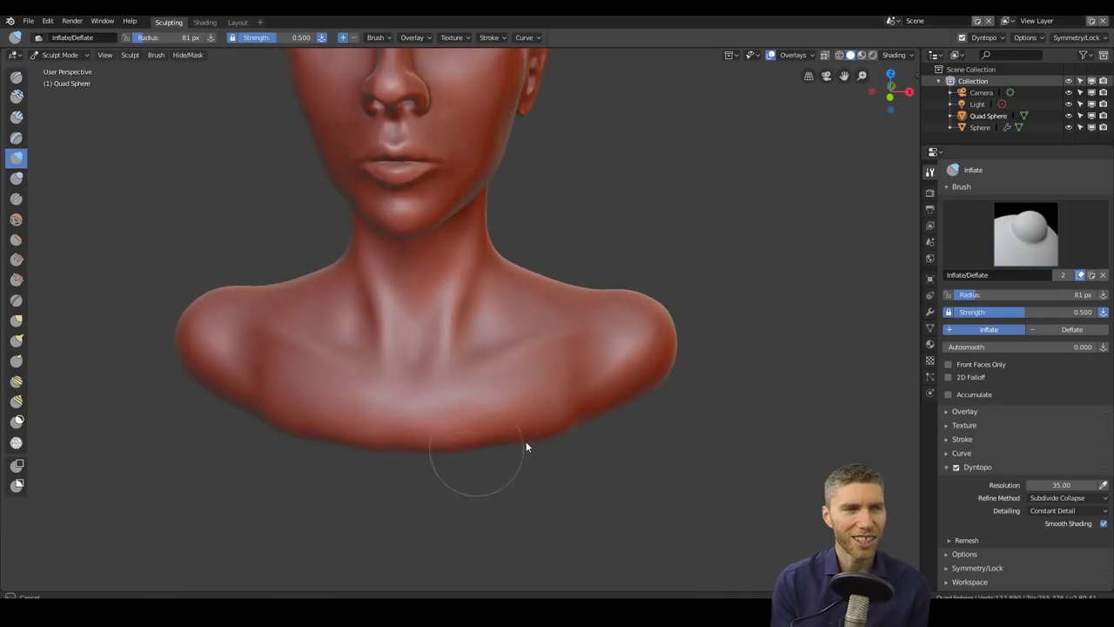
mouse_move(416, 457)
middle_down()
mouse_move(624, 392)
mouse_move(412, 379)
mouse_move(341, 360)
mouse_move(495, 415)
mouse_move(520, 406)
middle_up()
scroll(340, 361, down, 3)
key(x)
scroll(496, 415, up, 4)
mouse_move(413, 416)
middle_down()
mouse_move(679, 336)
mouse_move(453, 229)
mouse_move(496, 378)
mouse_move(499, 320)
mouse_move(482, 261)
mouse_move(576, 409)
middle_up()
scroll(576, 409, down, 3)
Step: Save the sculpt as a Blender file
click(28, 20)
click(61, 128)
key(Return)
Step: Turn Smooth Shading off, set the Dyntopo resolution to 80.00, and refine the lower eyelid with the SculptDraw brush at 64 px
scroll(575, 313, up, 6)
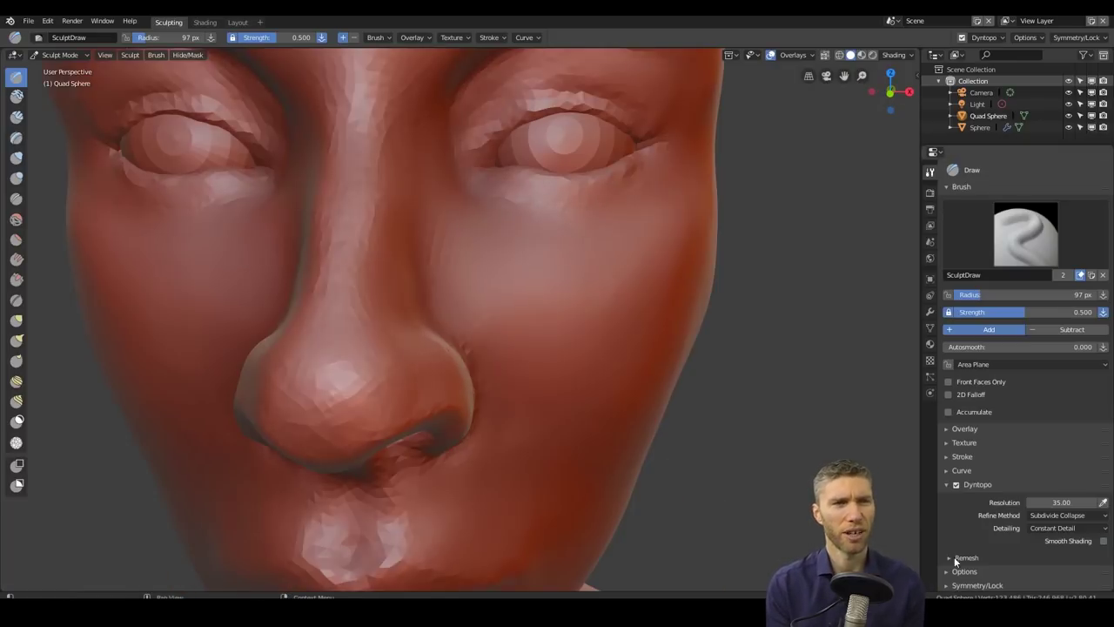
scroll(676, 383, down, 6)
middle_drag(676, 383, 513, 219)
click(16, 443)
mouse_move(374, 287)
middle_down()
mouse_move(399, 280)
mouse_move(343, 279)
mouse_move(530, 344)
mouse_move(430, 281)
middle_up()
scroll(590, 339, up, 5)
scroll(452, 324, up, 5)
key(x)
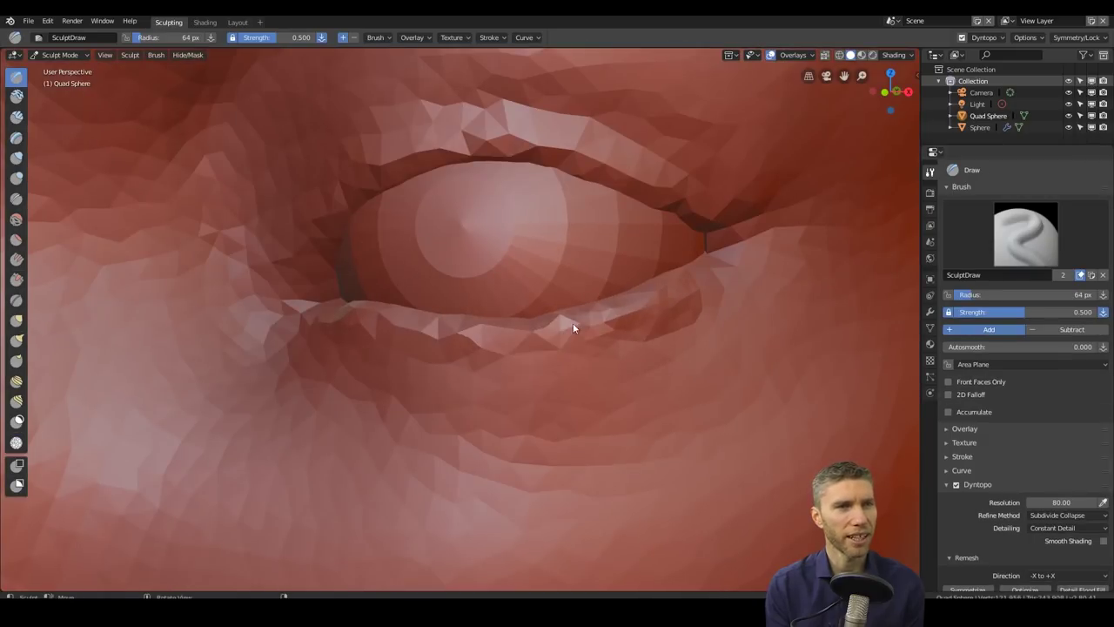
middle_drag(731, 272, 727, 327)
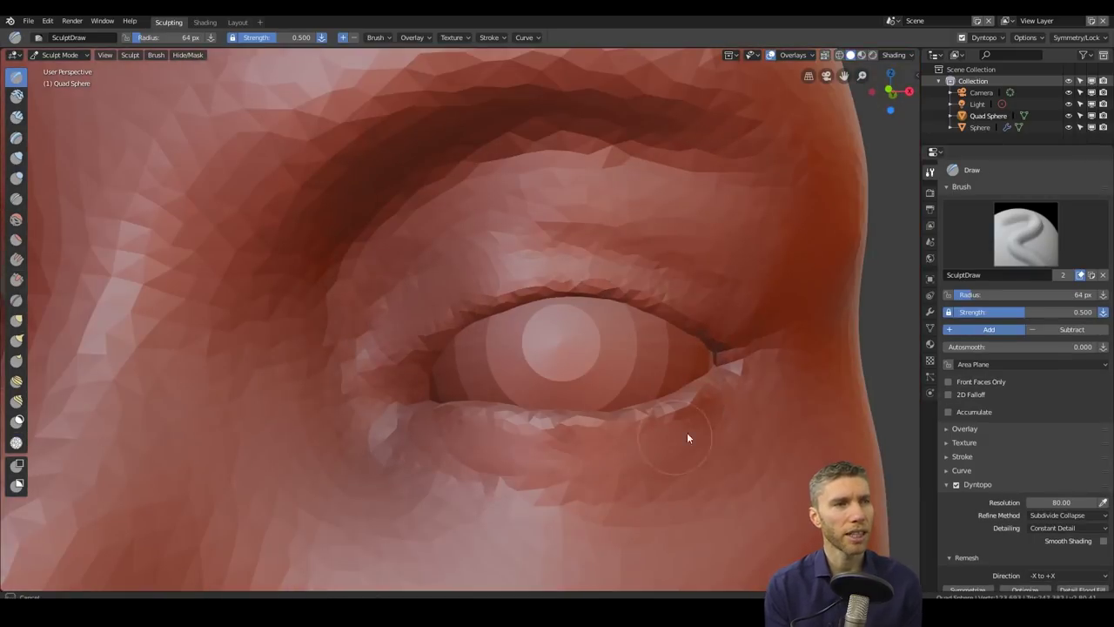
Step: Adjust the upper eyelid and the inner eye area with the Snake Hook brush at 129 px
key(shift+d)
key(Return)
key(k)
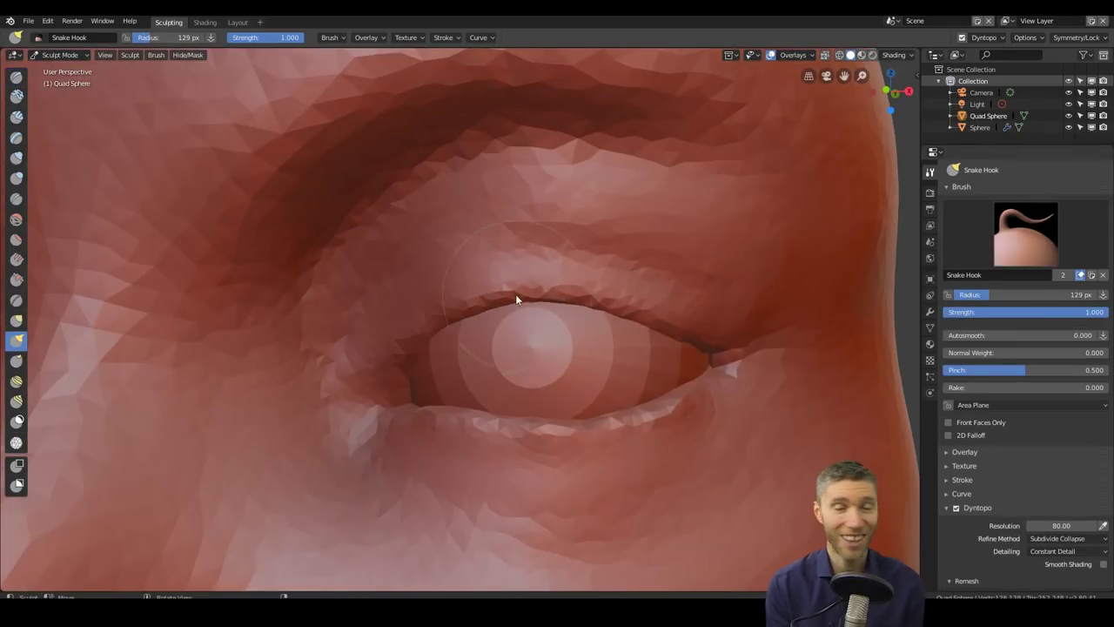
mouse_move(687, 327)
middle_down()
mouse_move(453, 319)
mouse_move(508, 363)
middle_up()
scroll(621, 216, up, 2)
Step: Carve the inner eye corner and sharpen the eyelid rims with the Crease brush at 59 px
key(shift+c)
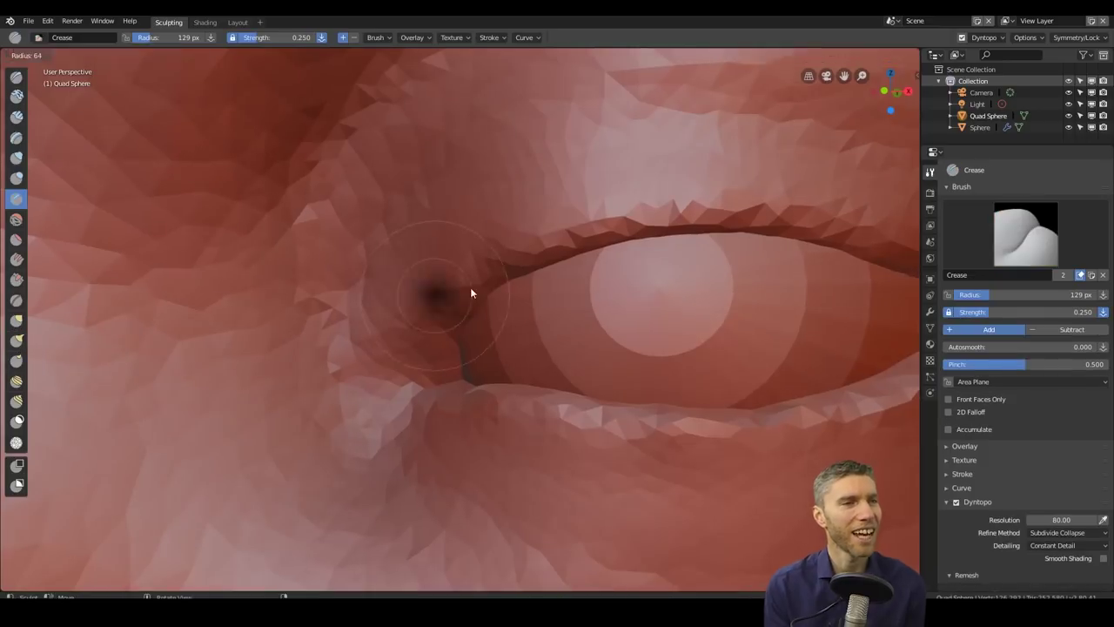
middle_drag(428, 318, 399, 391)
scroll(627, 395, up, 2)
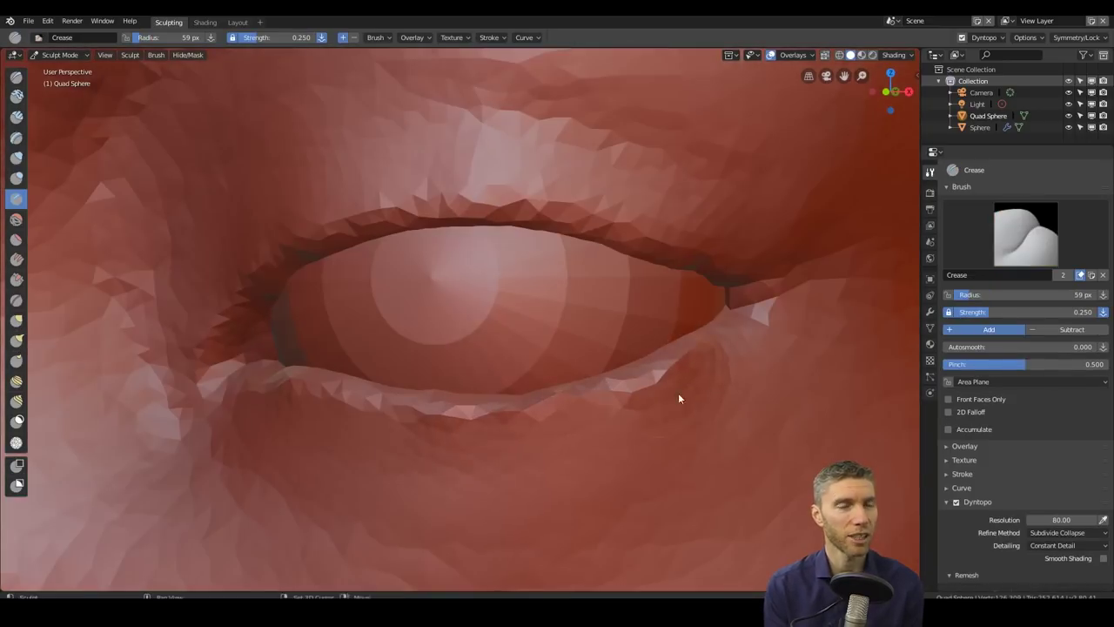
shift+middle_drag(748, 325, 687, 337)
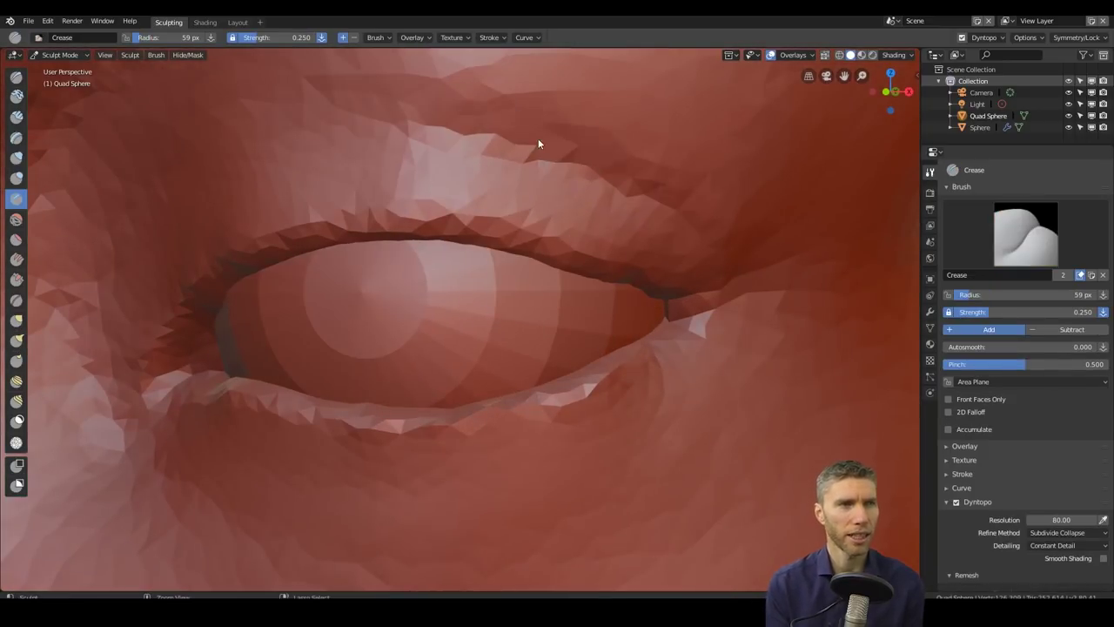
Step: Set the Dyntopo resolution to 100.00 and carve the upper eyelid fold with the 59 px Crease brush
scroll(554, 453, down, 4)
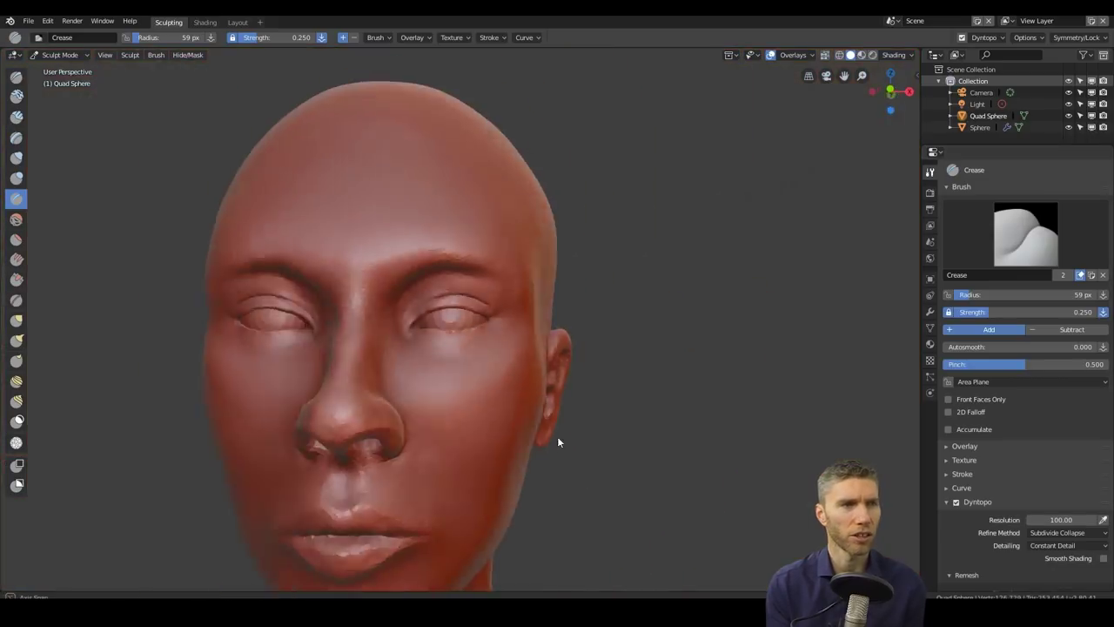
scroll(599, 293, up, 5)
middle_drag(600, 293, 362, 378)
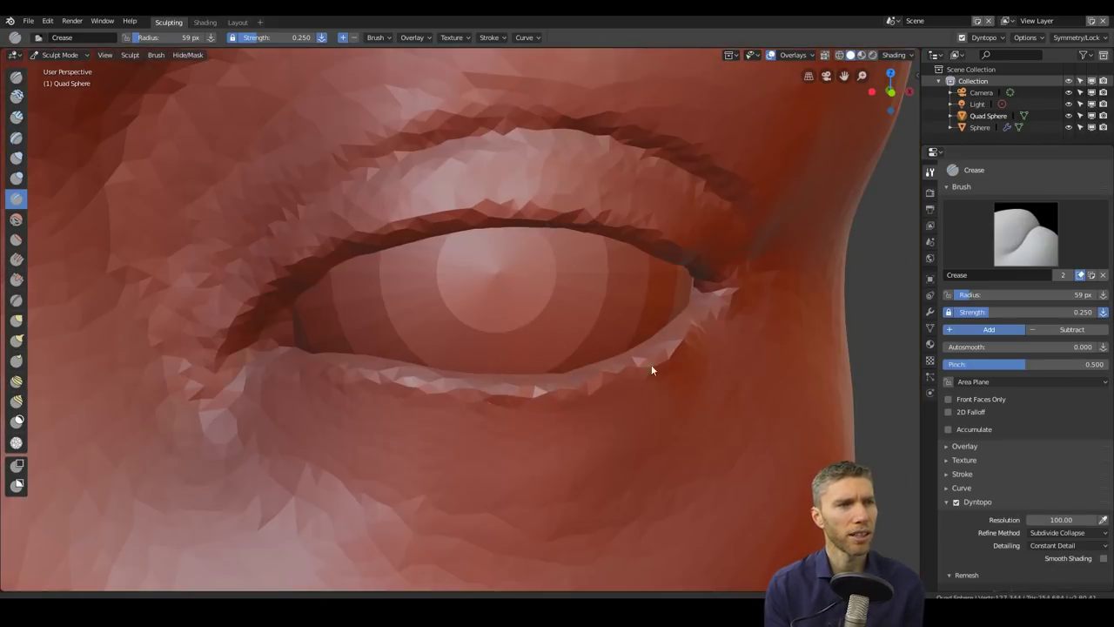
scroll(548, 500, down, 5)
scroll(512, 365, up, 5)
middle_drag(513, 366, 564, 322)
Step: Sculpt the curved fold beneath the lower eyelid with the Crease brush at 59 px
scroll(597, 377, down, 5)
scroll(445, 321, up, 5)
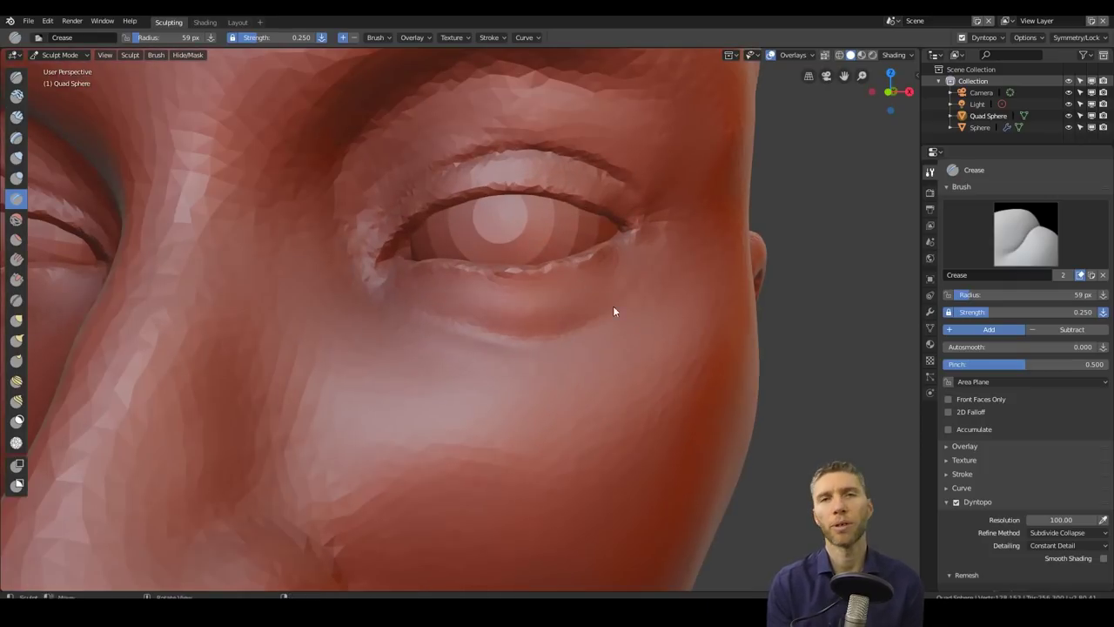
scroll(669, 273, down, 5)
scroll(635, 270, up, 5)
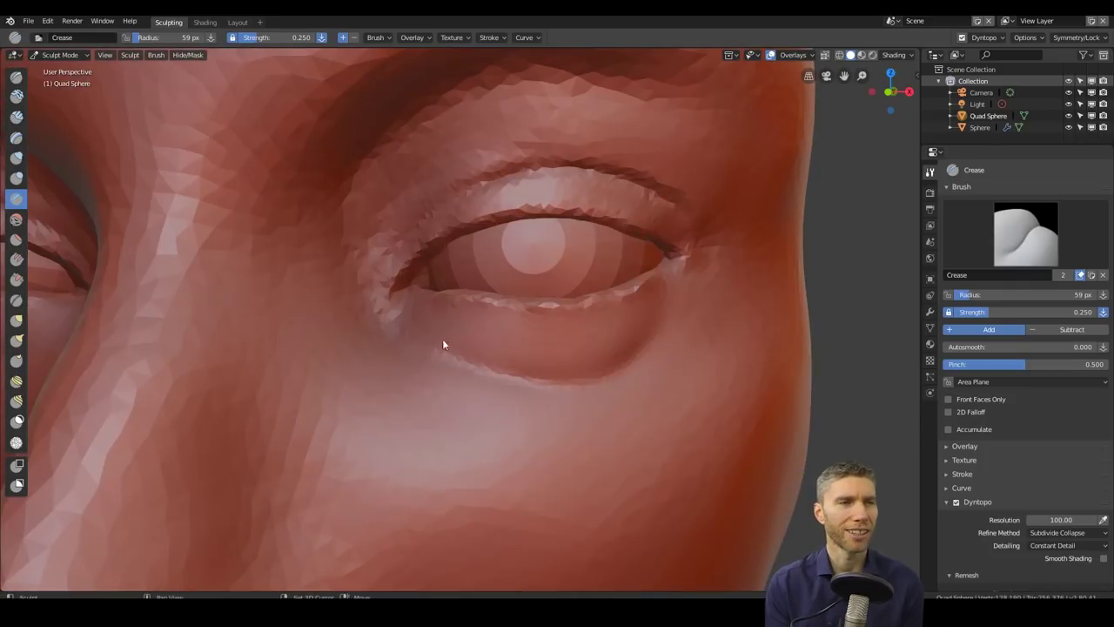
scroll(514, 387, down, 5)
Step: Reshape the lower eyelid with the Snake Hook brush at 177 px
middle_drag(515, 386, 613, 416)
key(k)
scroll(614, 417, up, 5)
scroll(532, 318, up, 4)
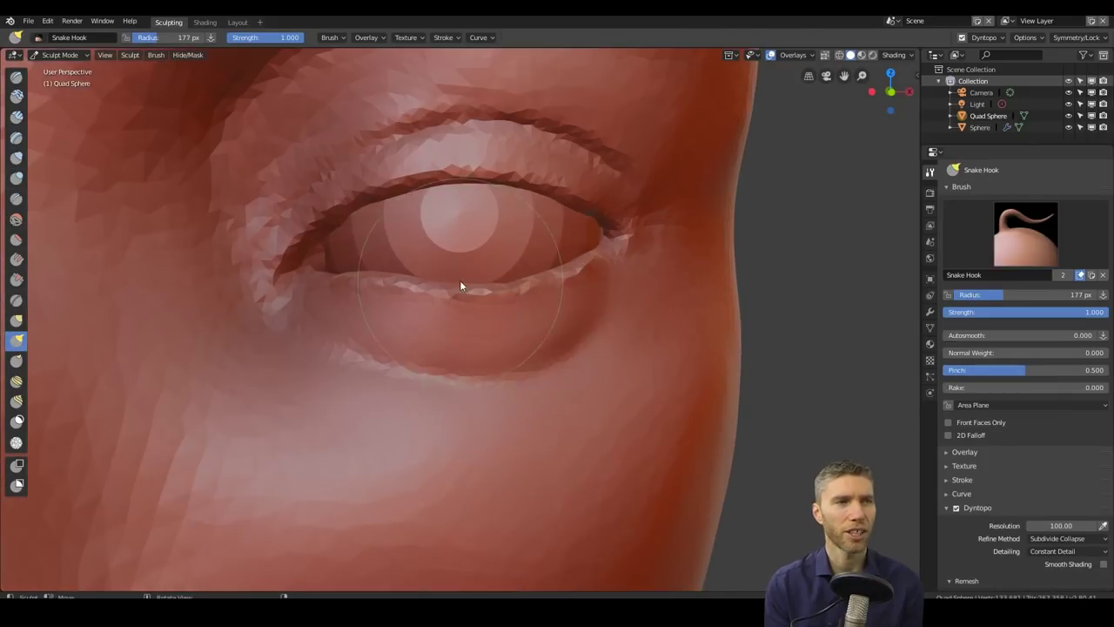
Step: Reduce the Snake Hook brush radius to 74 px and adjust the area between eyebrow and upper eyelid
scroll(566, 368, down, 5)
middle_drag(512, 436, 566, 273)
scroll(567, 273, up, 5)
key(f)
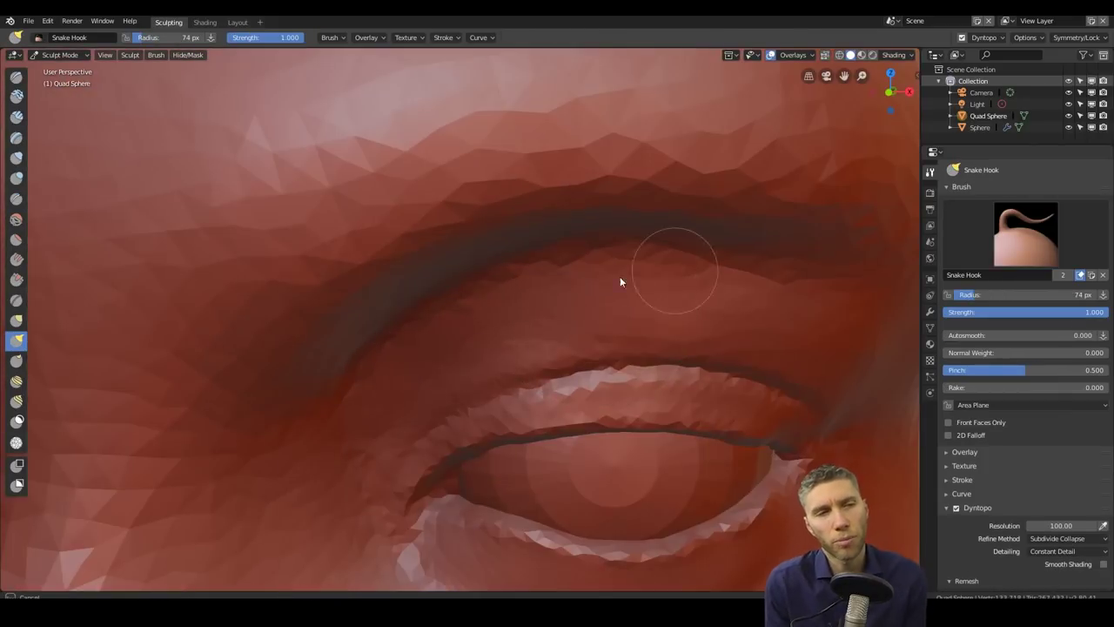
click(677, 289)
Step: Pull the outer eye corner into shape so the upper lid overlaps the lower, using the 74 px Snake Hook brush
scroll(642, 353, down, 4)
scroll(642, 352, down, 4)
middle_drag(607, 380, 547, 269)
scroll(546, 270, up, 6)
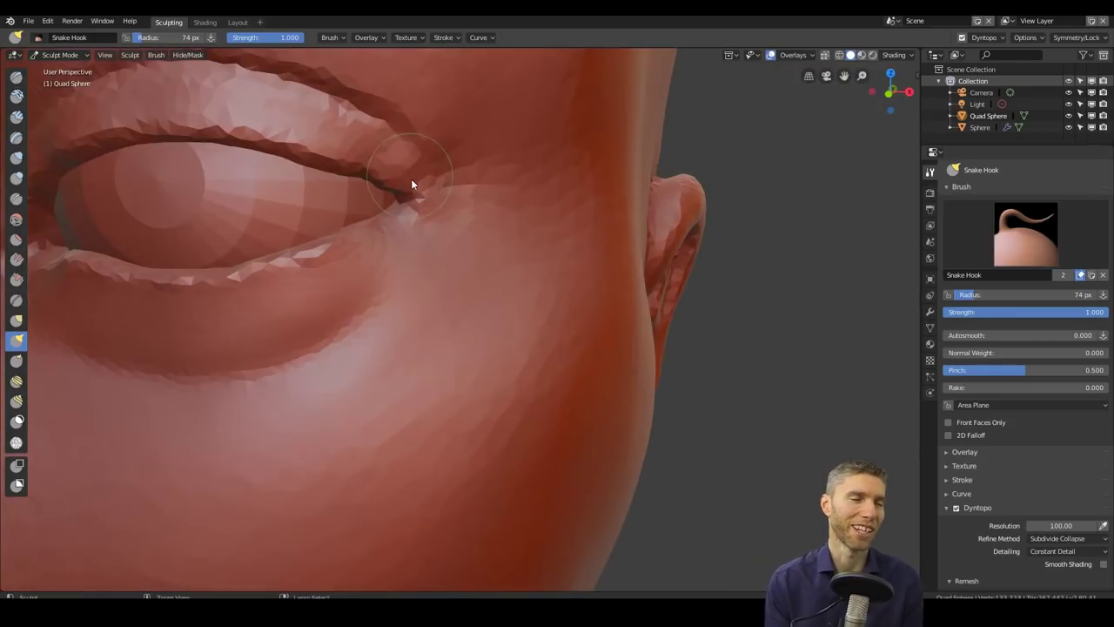
scroll(408, 179, down, 4)
middle_drag(502, 192, 542, 168)
scroll(542, 167, up, 5)
Step: Define the creases around the eye with the Crease brush at 65 px
key(shift+c)
scroll(645, 239, down, 4)
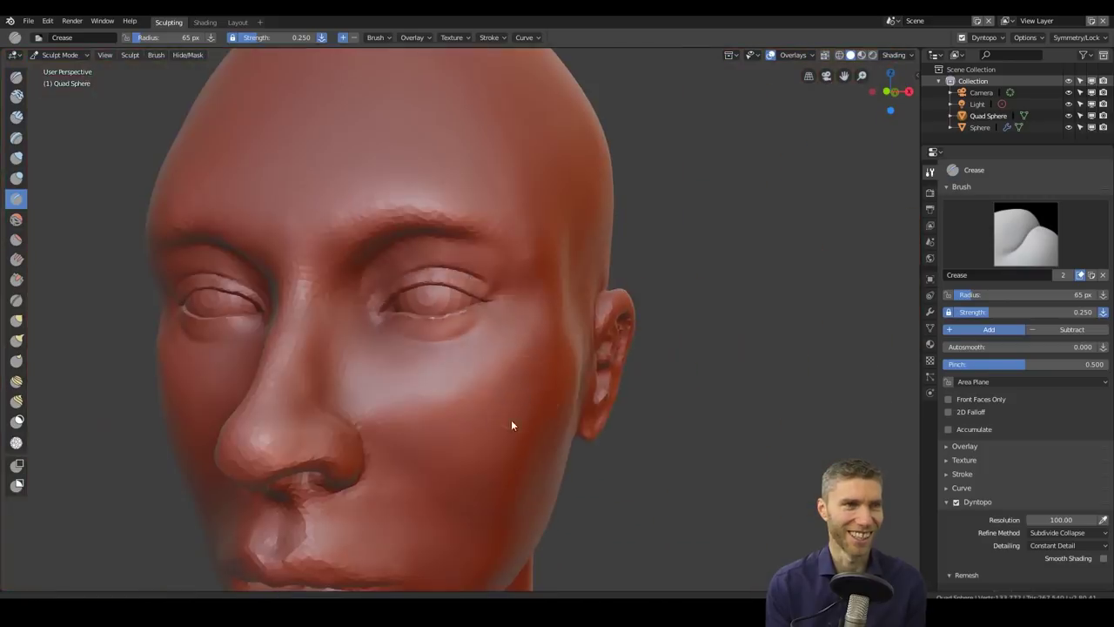
scroll(660, 215, up, 4)
scroll(601, 261, down, 2)
scroll(724, 237, up, 3)
scroll(613, 380, down, 5)
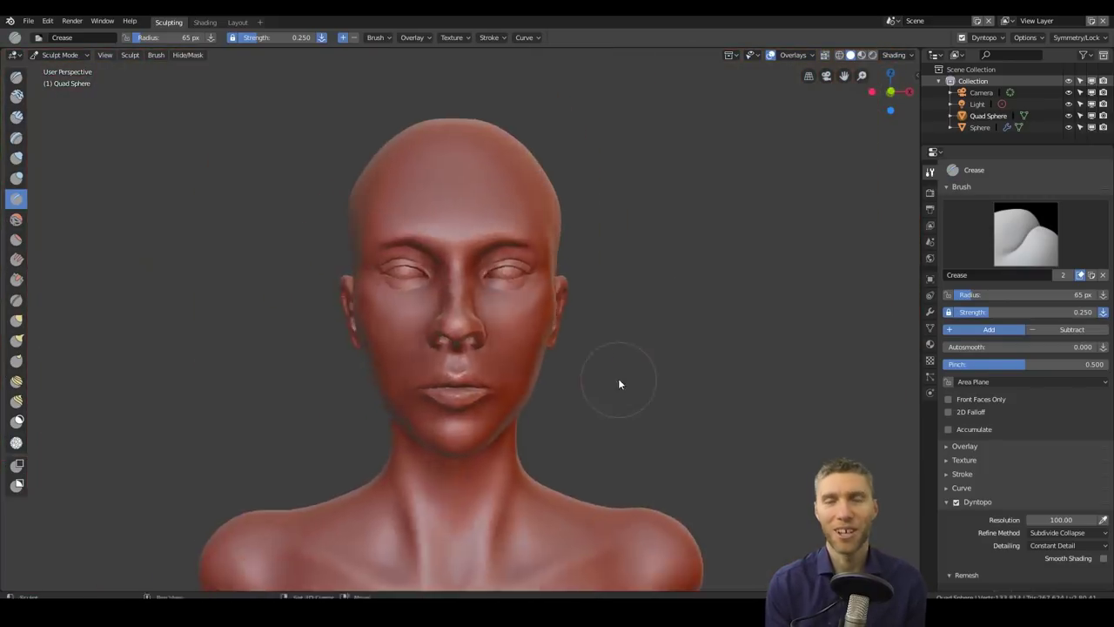
Step: Sharpen the line between the lips and the lower lip's edge with the Crease brush at 65 px
middle_drag(614, 381, 598, 383)
scroll(662, 218, up, 4)
scroll(637, 337, up, 2)
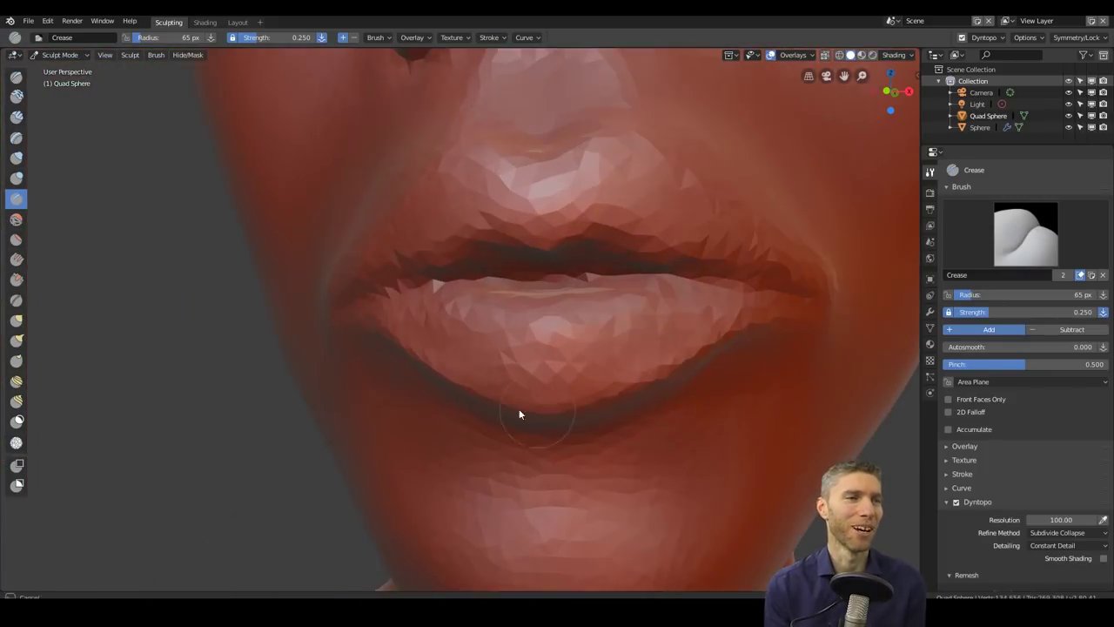
scroll(517, 258, up, 2)
Step: Fill out the lips with the Inflate brush at 65 px and define their borders with the Crease brush at 25 px
key(i)
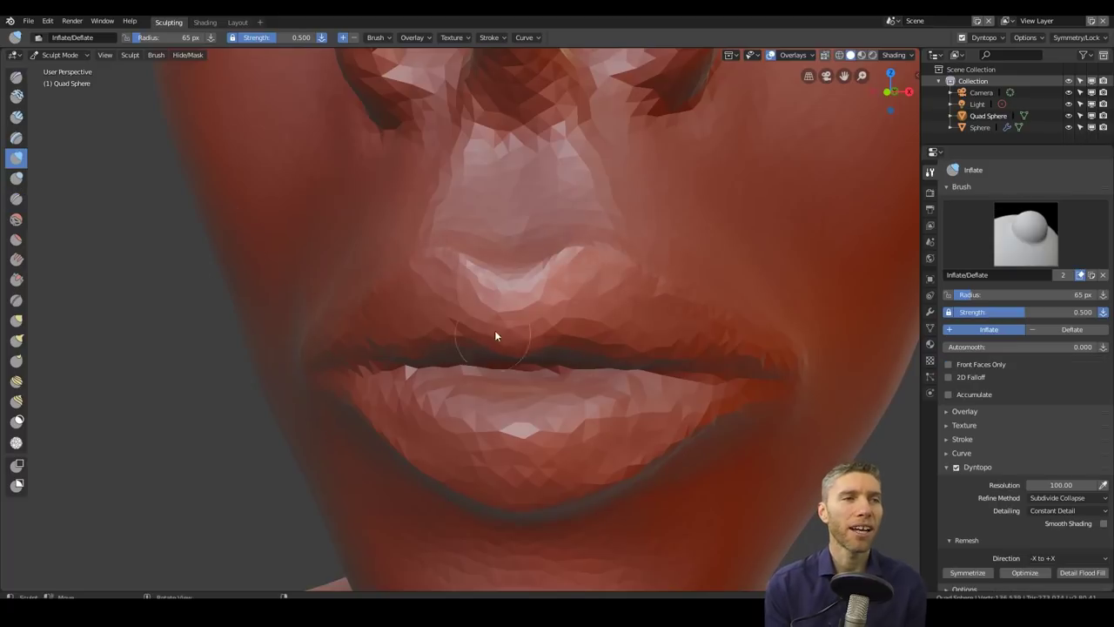
mouse_move(592, 349)
middle_down()
mouse_move(595, 238)
mouse_move(450, 306)
mouse_move(459, 365)
middle_up()
click(16, 198)
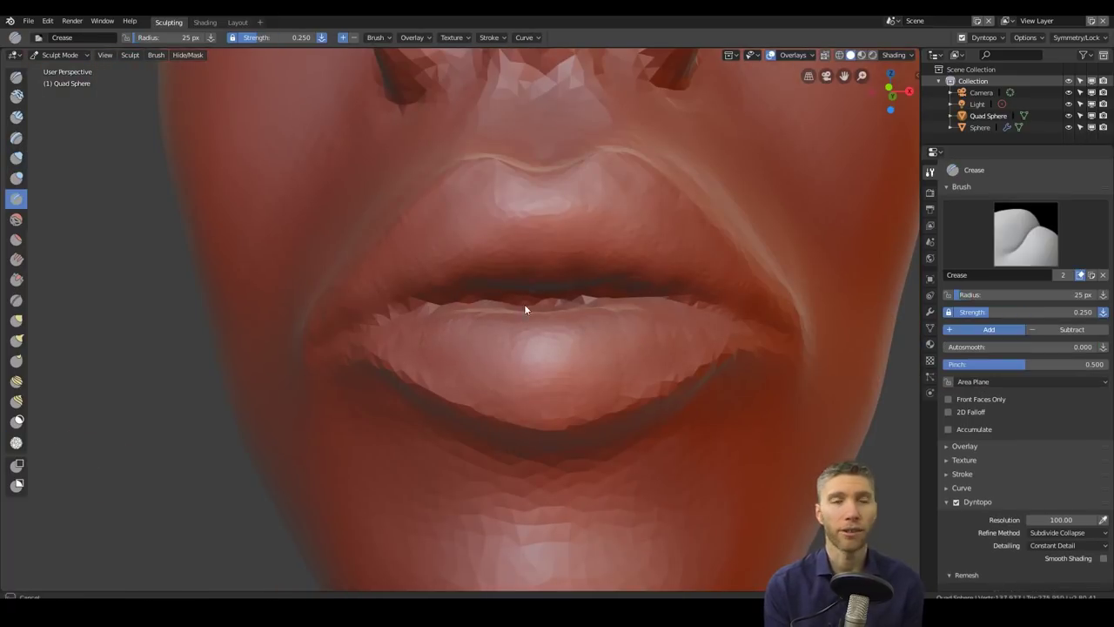
middle_drag(550, 301, 414, 346)
middle_drag(542, 364, 657, 385)
Step: Sculpt the corner of the mouth with the SculptDraw and Blob brushes at 54 px
middle_drag(515, 328, 588, 346)
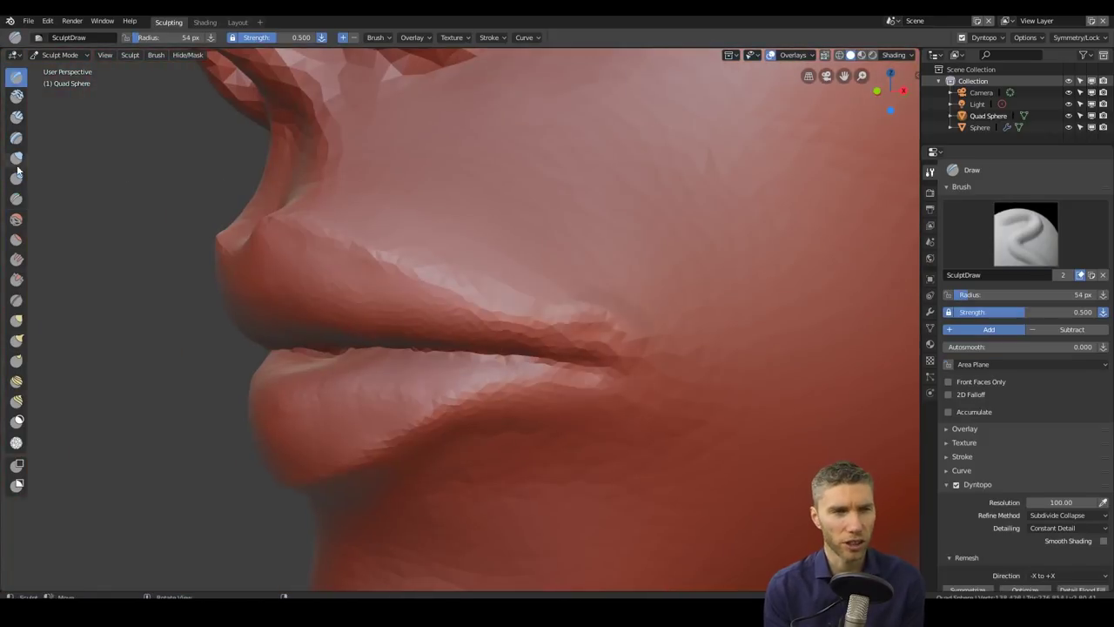
scroll(515, 504, down, 5)
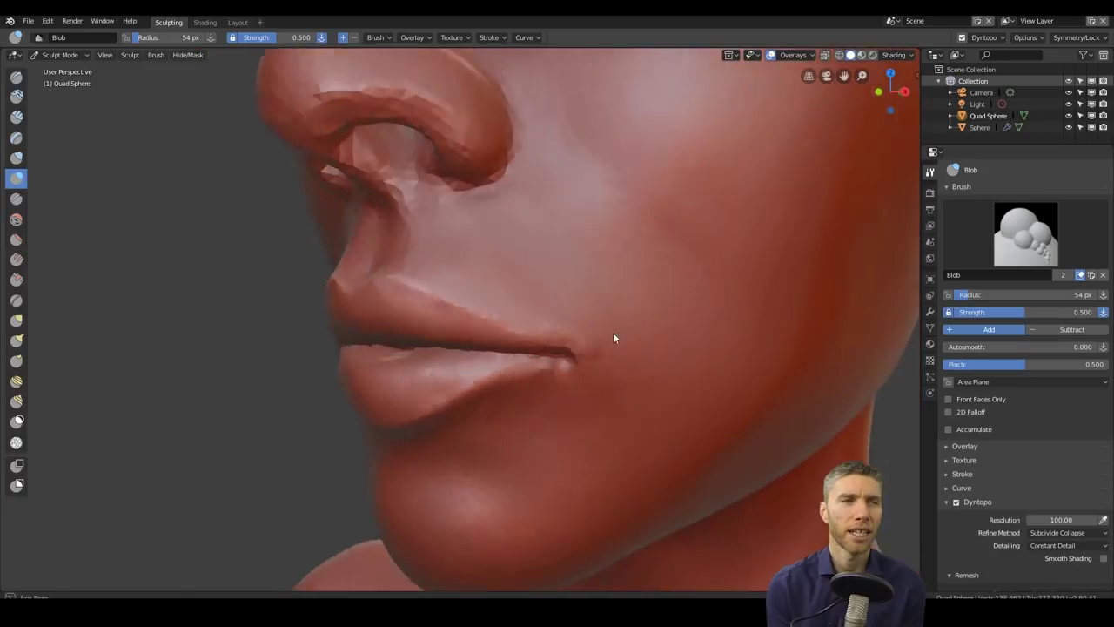
middle_drag(616, 333, 489, 165)
Step: Refine the nostril and crease the edge where the nose wing meets the cheek with the Crease brush at 60 px
scroll(569, 321, down, 3)
scroll(553, 347, up, 5)
mouse_move(476, 260)
middle_down()
mouse_move(522, 308)
mouse_move(542, 251)
mouse_move(366, 265)
mouse_move(389, 269)
middle_up()
key(shift+space)
scroll(411, 286, up, 1)
key(shift+c)
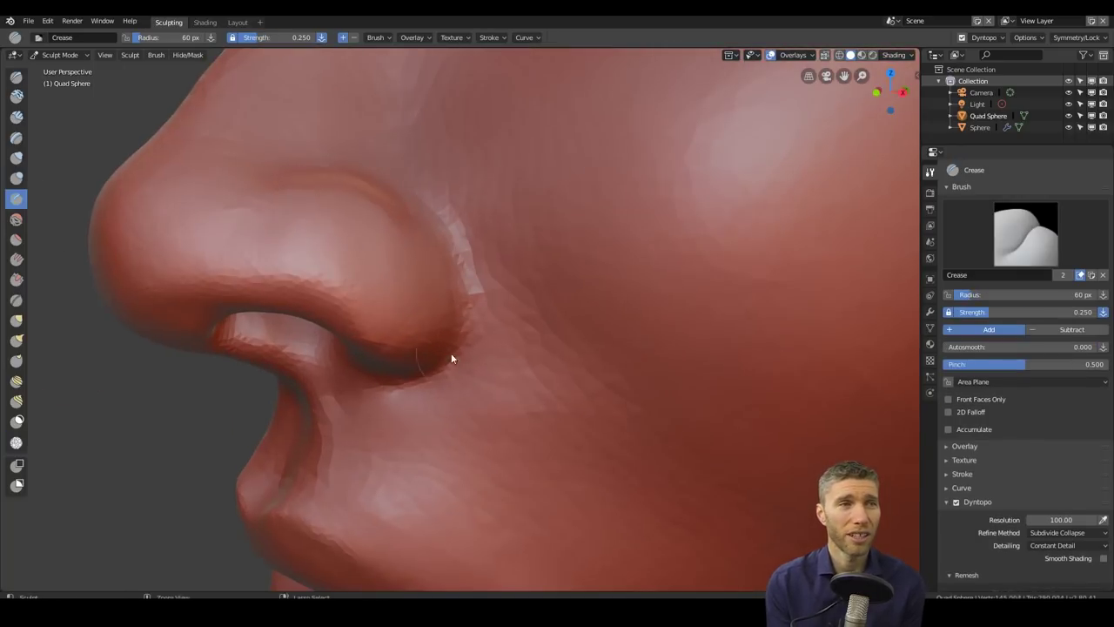
middle_drag(419, 374, 519, 349)
scroll(592, 348, up, 5)
Step: Deepen the crease under the lower lip with the Crease brush at 60 px
mouse_move(547, 312)
middle_down()
mouse_move(592, 386)
mouse_move(617, 325)
mouse_move(537, 377)
mouse_move(599, 390)
middle_up()
scroll(599, 390, up, 5)
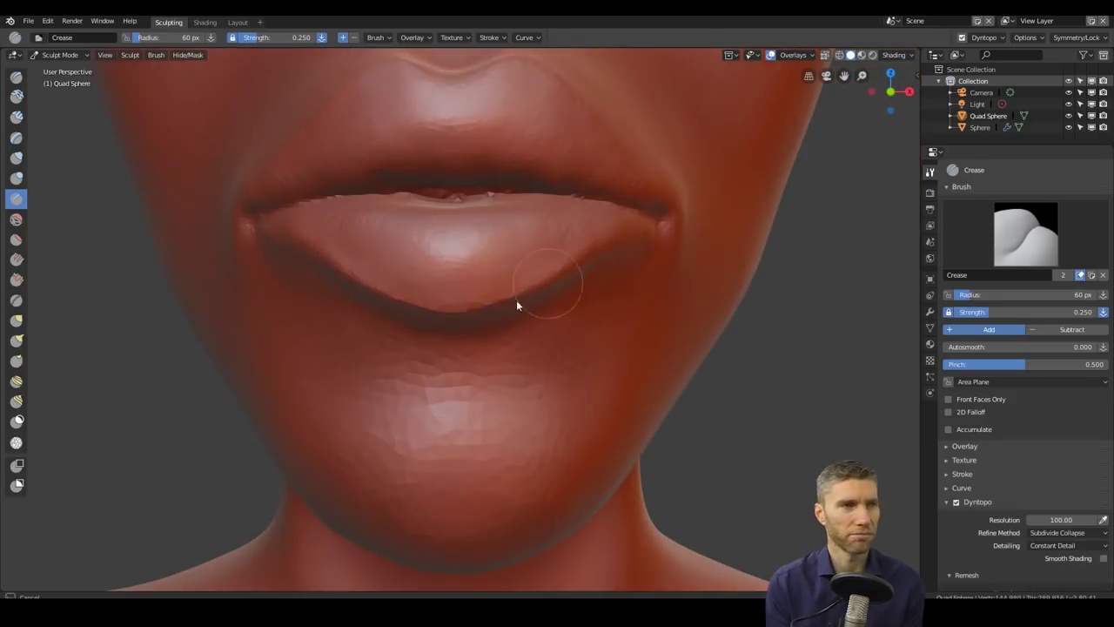
mouse_move(485, 319)
middle_down()
mouse_move(530, 288)
mouse_move(499, 269)
mouse_move(587, 287)
middle_up()
Step: Adjust the shape of the mouth and surrounding face with the Snake Hook brush
key(k)
mouse_move(502, 311)
middle_down()
mouse_move(433, 279)
mouse_move(336, 311)
mouse_move(606, 378)
mouse_move(388, 325)
middle_up()
scroll(425, 280, up, 3)
scroll(388, 326, up, 2)
key(f)
mouse_move(315, 256)
middle_down()
mouse_move(639, 388)
mouse_move(431, 324)
middle_up()
Step: Adjust the eye's outer corner with the Snake Hook brush and refine the lower eyelid with the Crease brush at 82 px
scroll(640, 388, down, 4)
scroll(432, 324, up, 6)
mouse_move(528, 261)
middle_down()
mouse_move(691, 299)
mouse_move(666, 325)
middle_up()
scroll(667, 325, up, 3)
key(f)
key(shift+c)
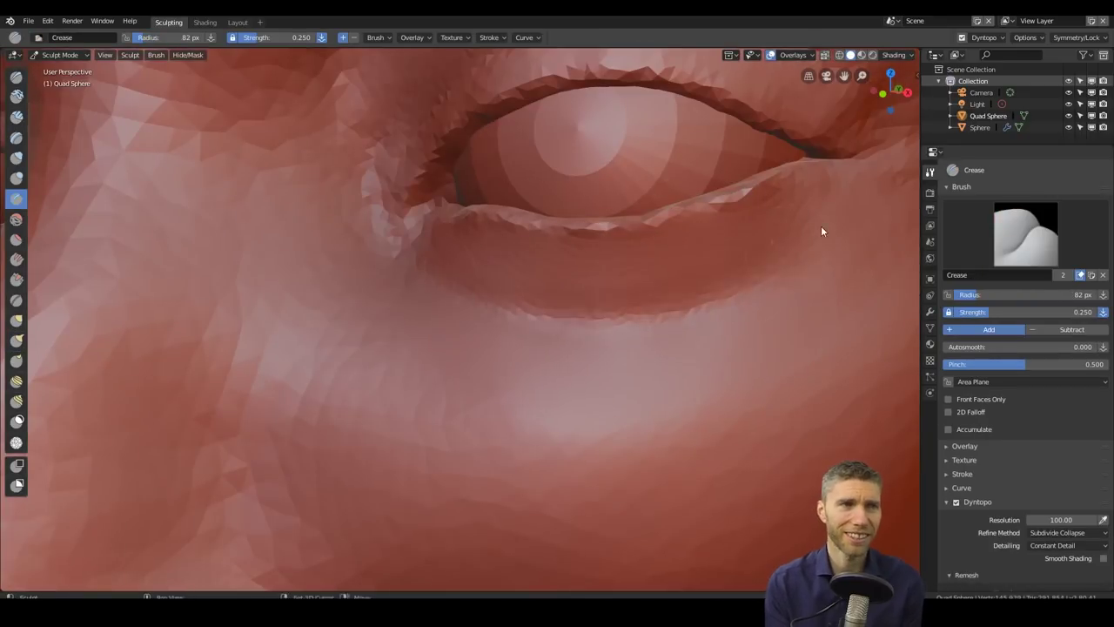
middle_drag(793, 251, 510, 304)
Step: Change the viewport matcap from red to the beige clay material
scroll(580, 462, down, 5)
middle_drag(580, 462, 661, 331)
click(896, 54)
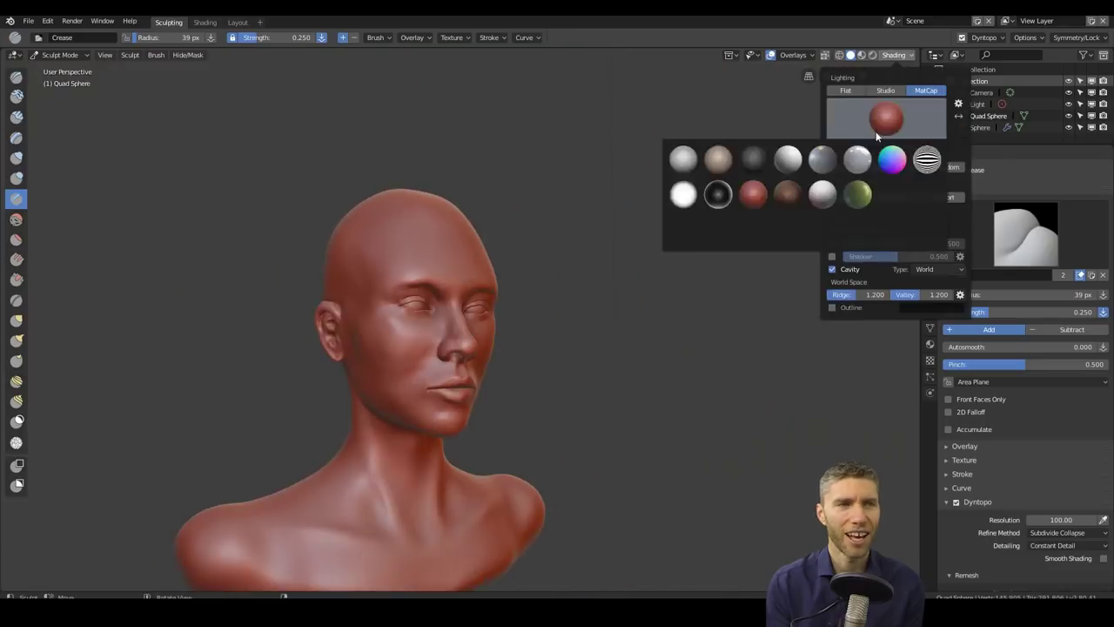
click(785, 160)
Step: Refine the upper eyelid fold and eye corners with the Crease brush at 39 px
scroll(411, 305, up, 6)
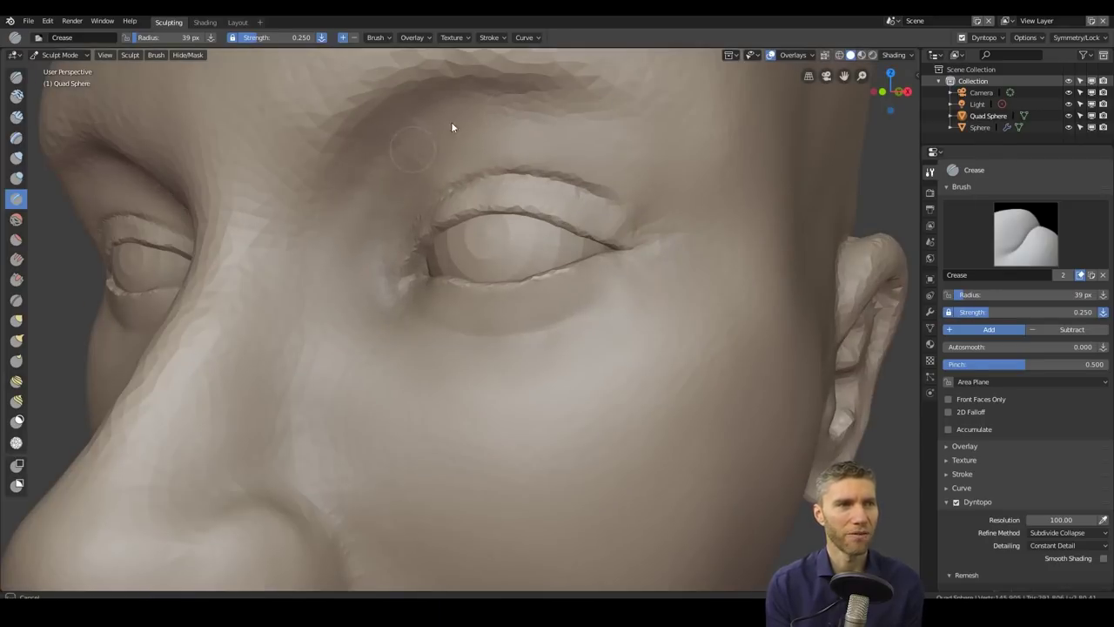
scroll(332, 307, down, 2)
scroll(537, 341, down, 4)
scroll(537, 341, up, 7)
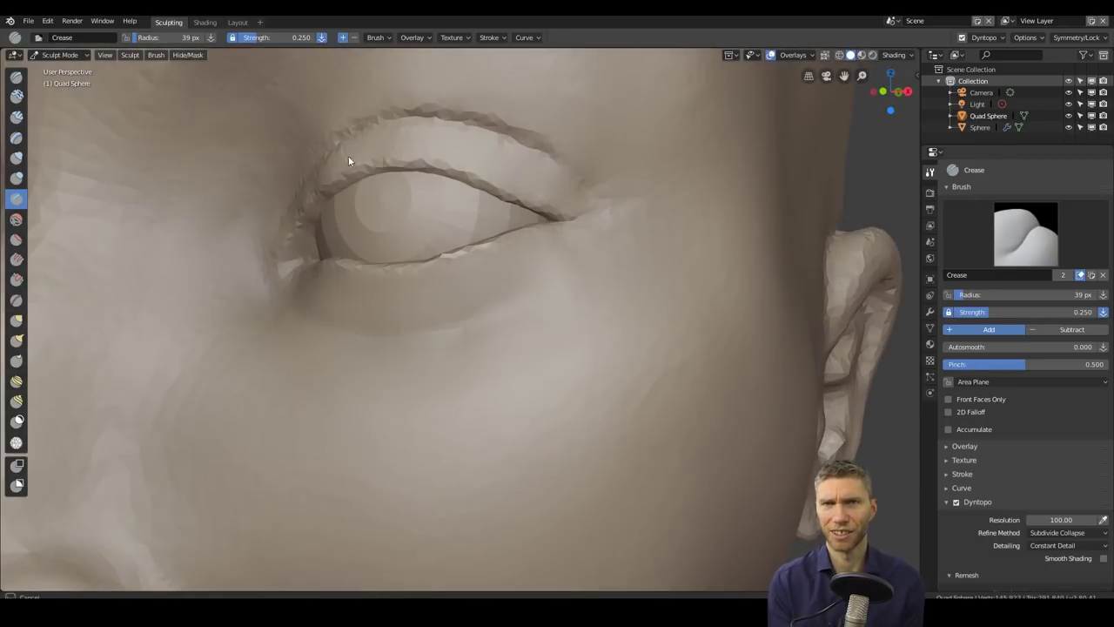
scroll(558, 448, down, 5)
scroll(392, 426, up, 6)
Step: Make small shape corrections around the eye with the Snake Hook brush at 111 px
click(17, 339)
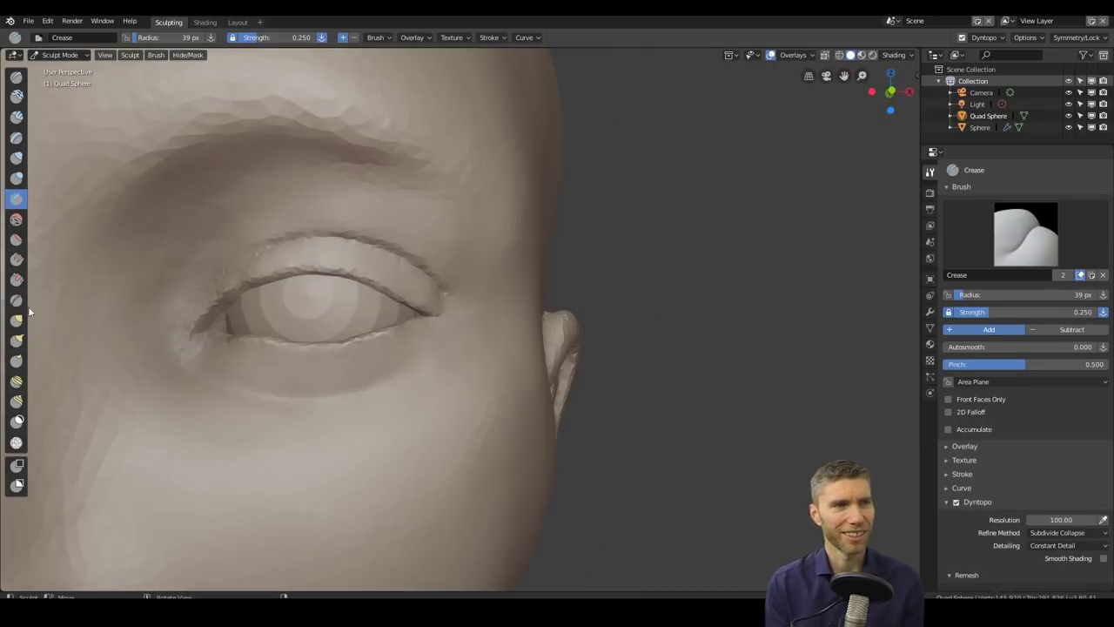
scroll(591, 409, down, 5)
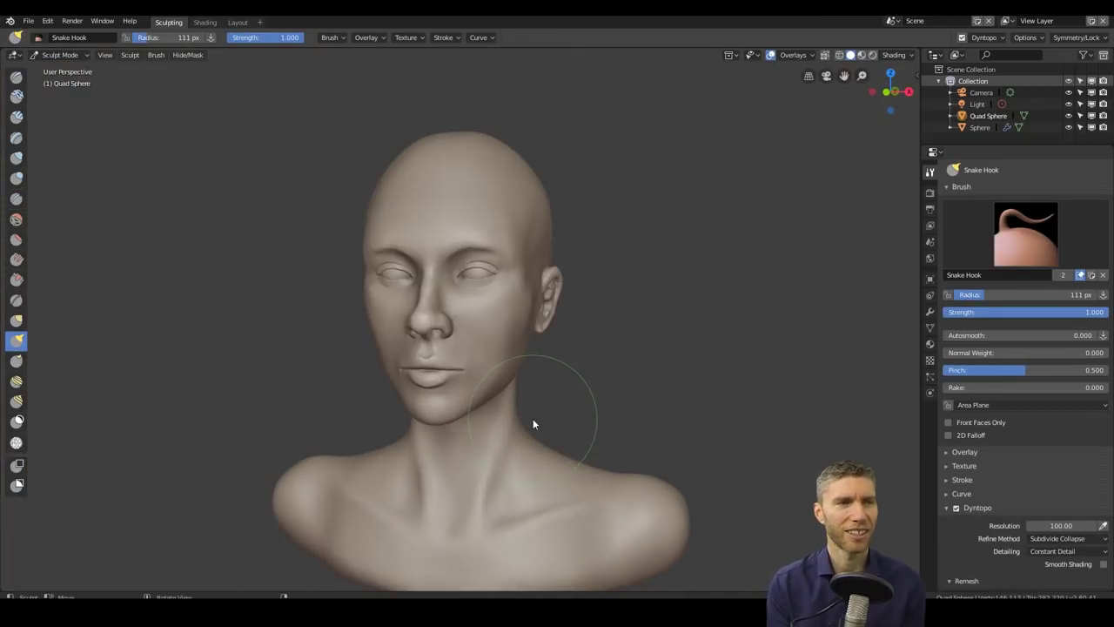
Step: Save the bust as the next numbered version of melancholy2.blend
click(28, 20)
click(45, 122)
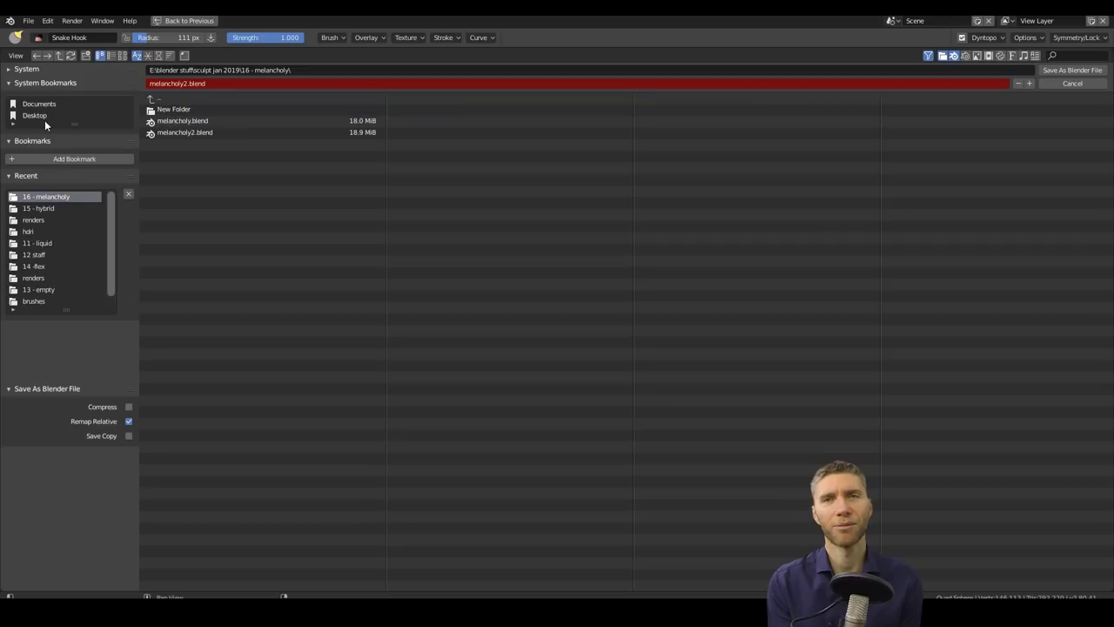
key(KP_Add)
key(Return)
Step: Add an armature in the Layout workspace and move it down to the base of the bust's chest
click(238, 21)
key(shift+a)
click(501, 479)
key(g)
key(z)
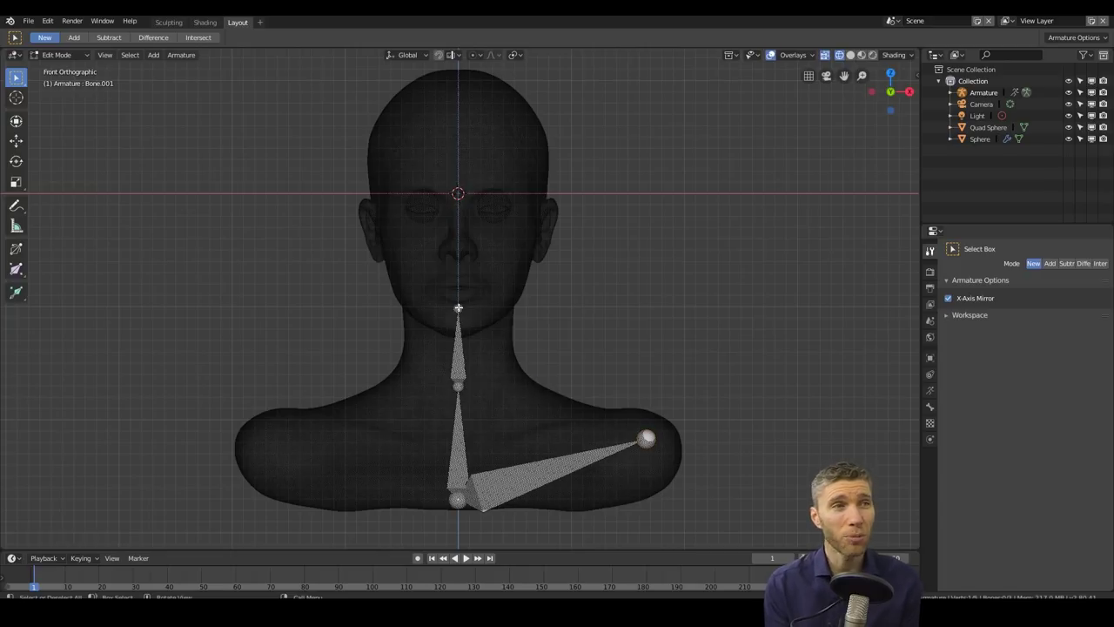
Step: Position the armature's bones vertically inside the neck and head, checking their fit from the side
key(g)
key(z)
click(528, 254)
key(KP_3)
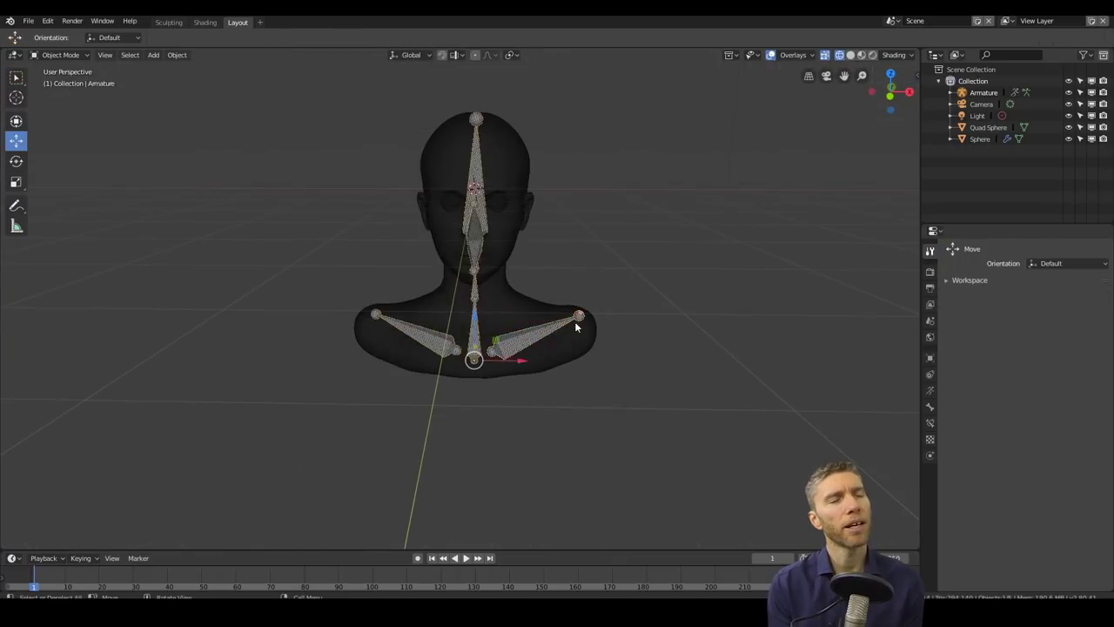
Step: Save the rigging scene as a separate file and display the armature In Front of the bust
click(575, 321)
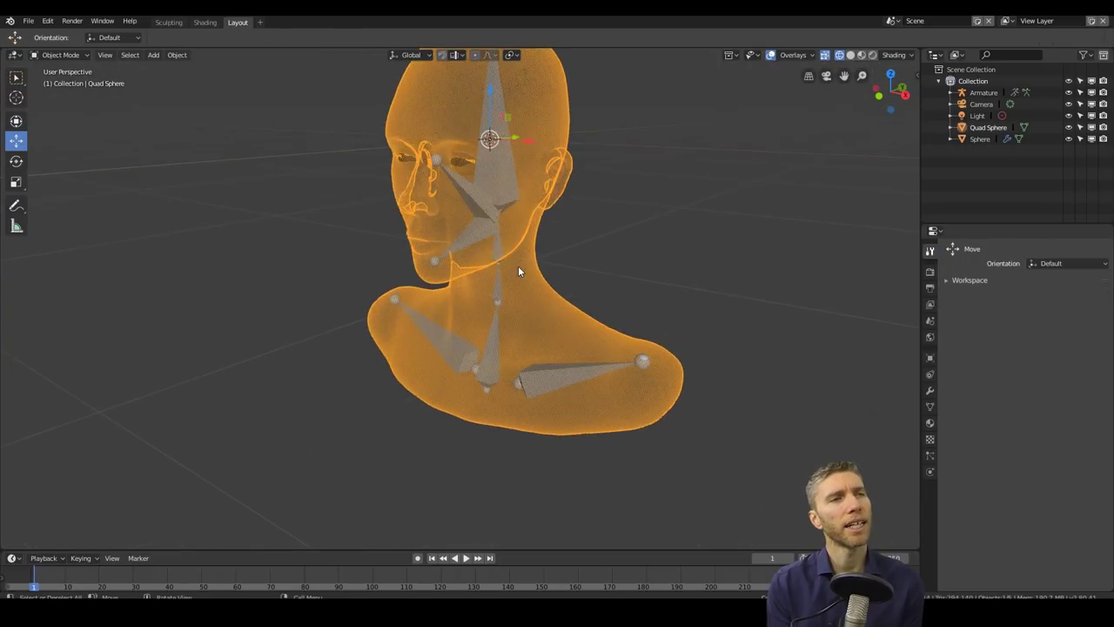
click(28, 20)
click(47, 122)
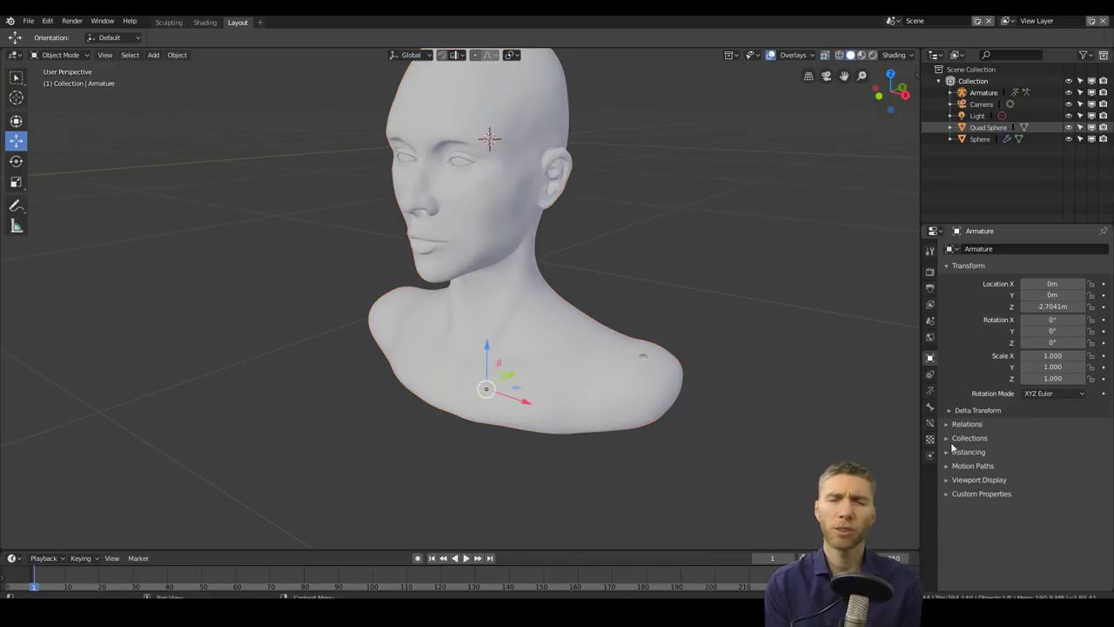
click(1093, 451)
Step: Parent the bust and eyes to the armature With Automatic Weights and put the armature into Pose Mode
key(ctrl+p)
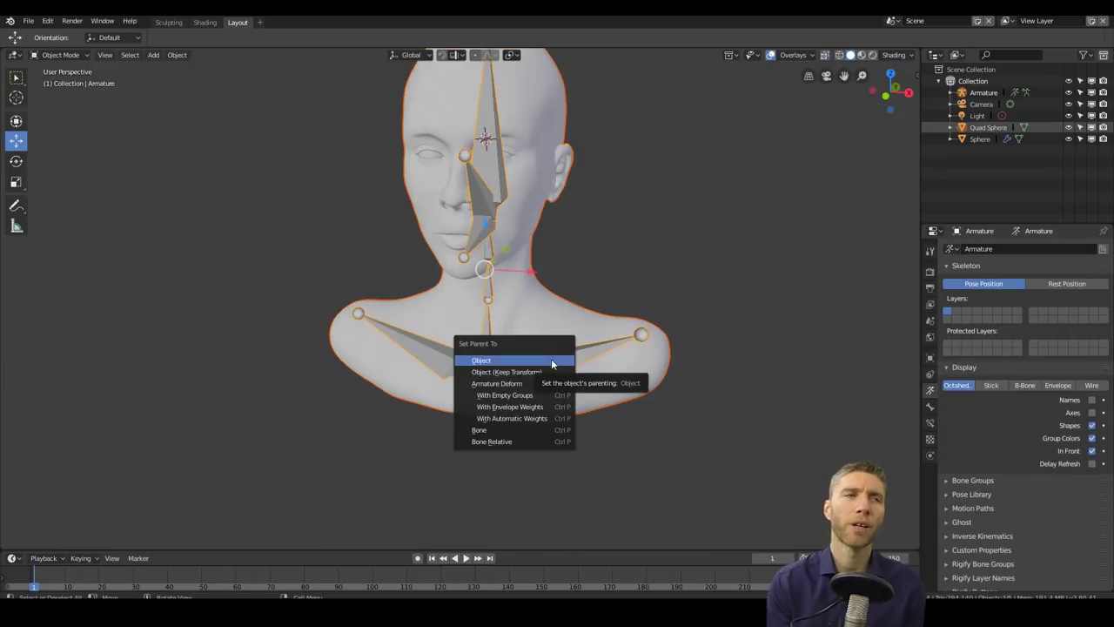
click(514, 418)
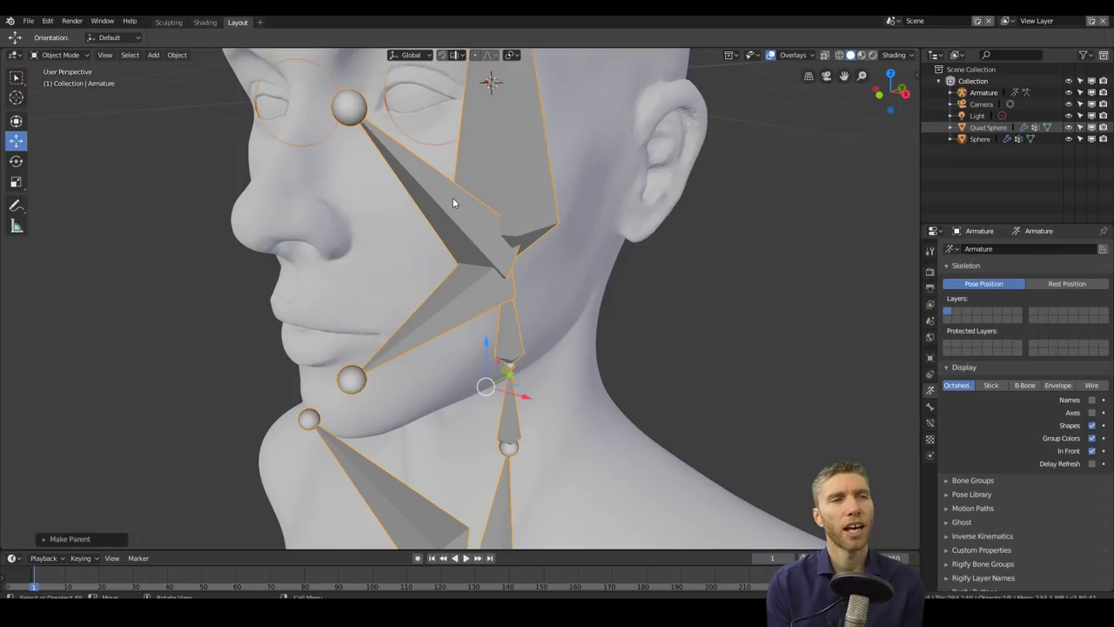
click(452, 202)
click(448, 201)
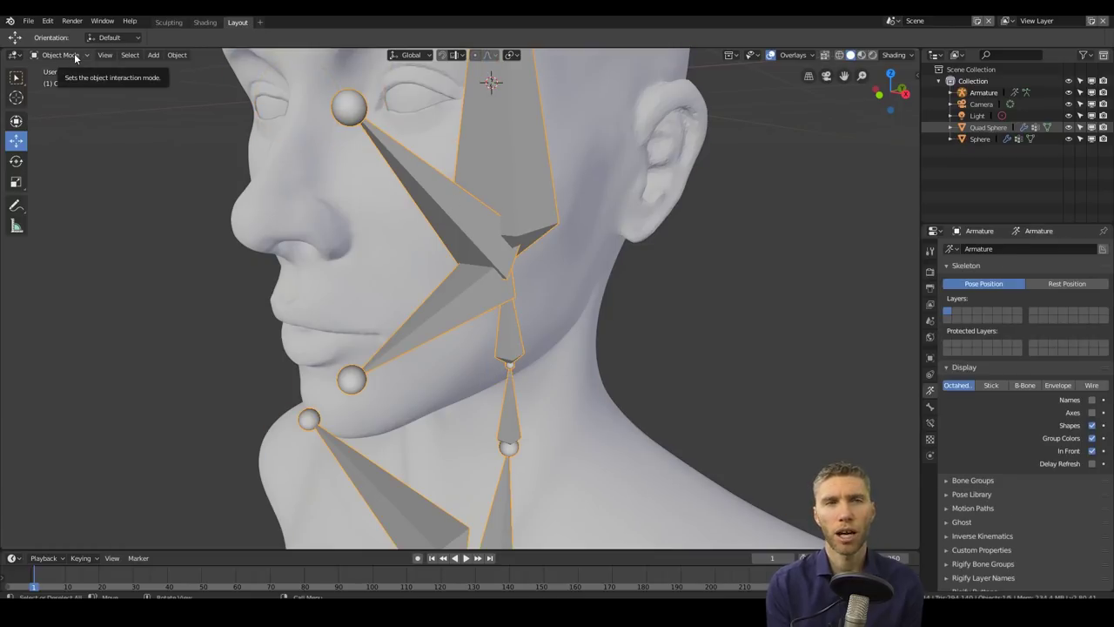
click(74, 53)
click(61, 98)
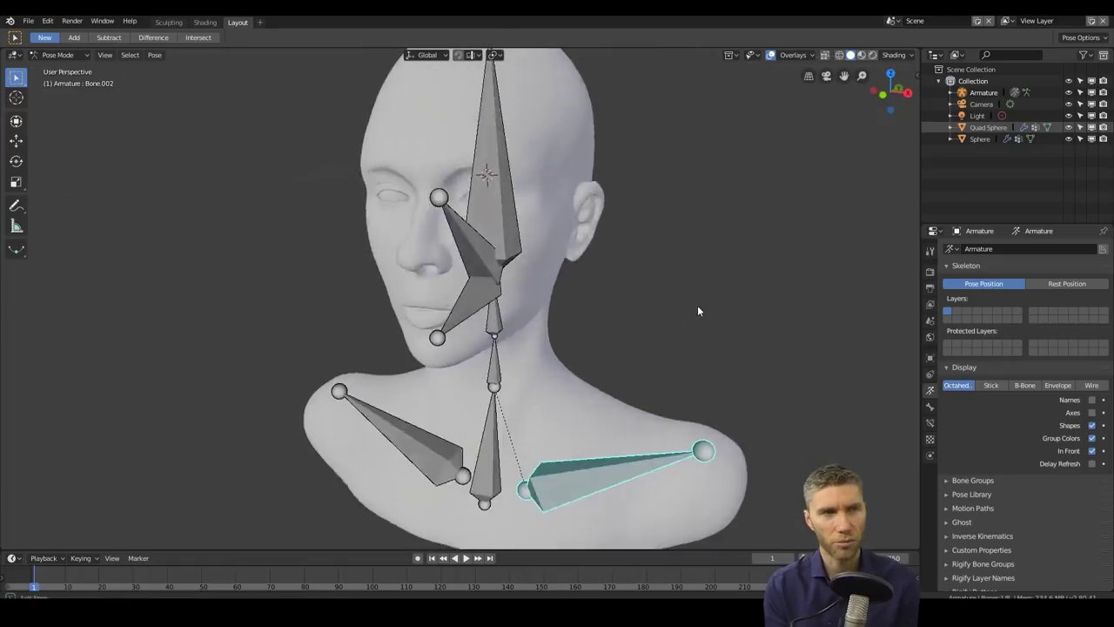
Step: Rotate the chest bone and the lower neck bone so the head bows down and turns to one side
click(504, 324)
key(r)
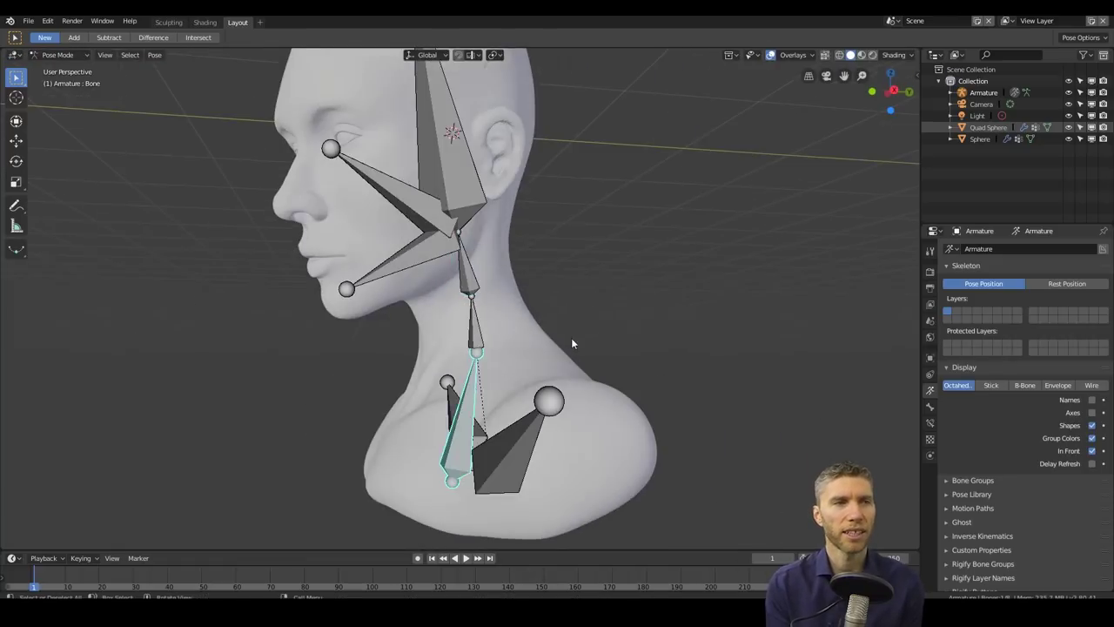
click(577, 329)
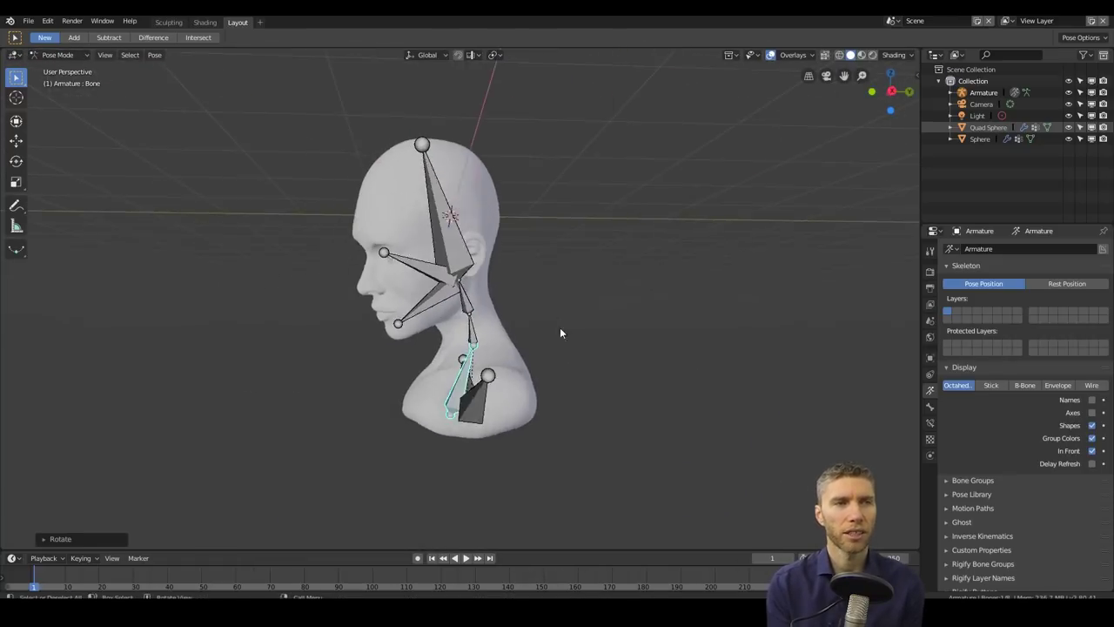
middle_drag(579, 329, 703, 288)
click(478, 311)
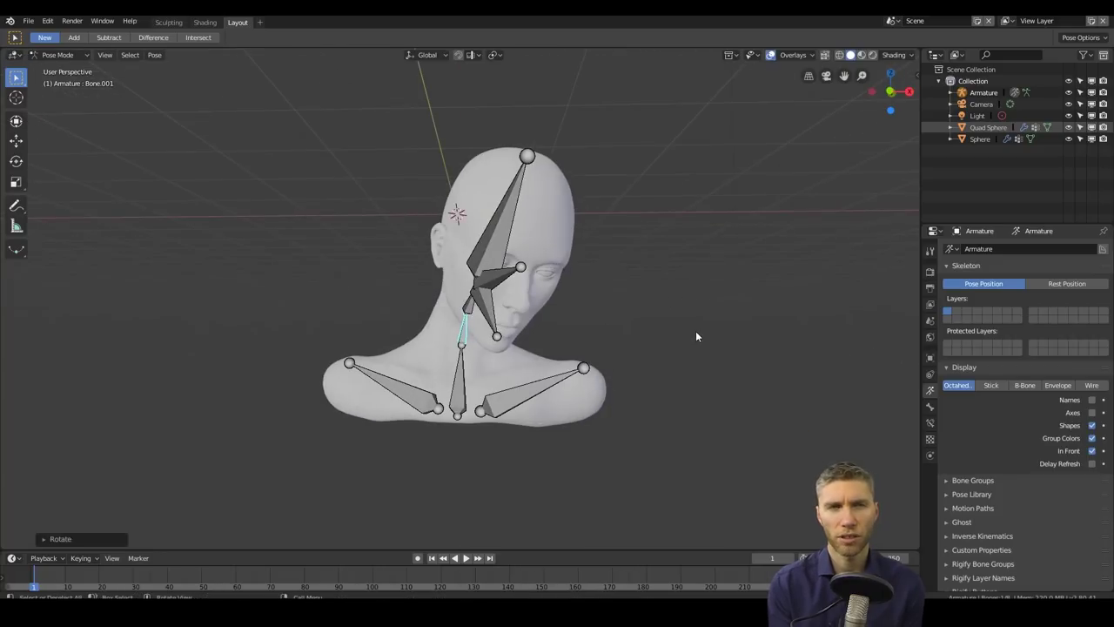
middle_drag(696, 330, 594, 327)
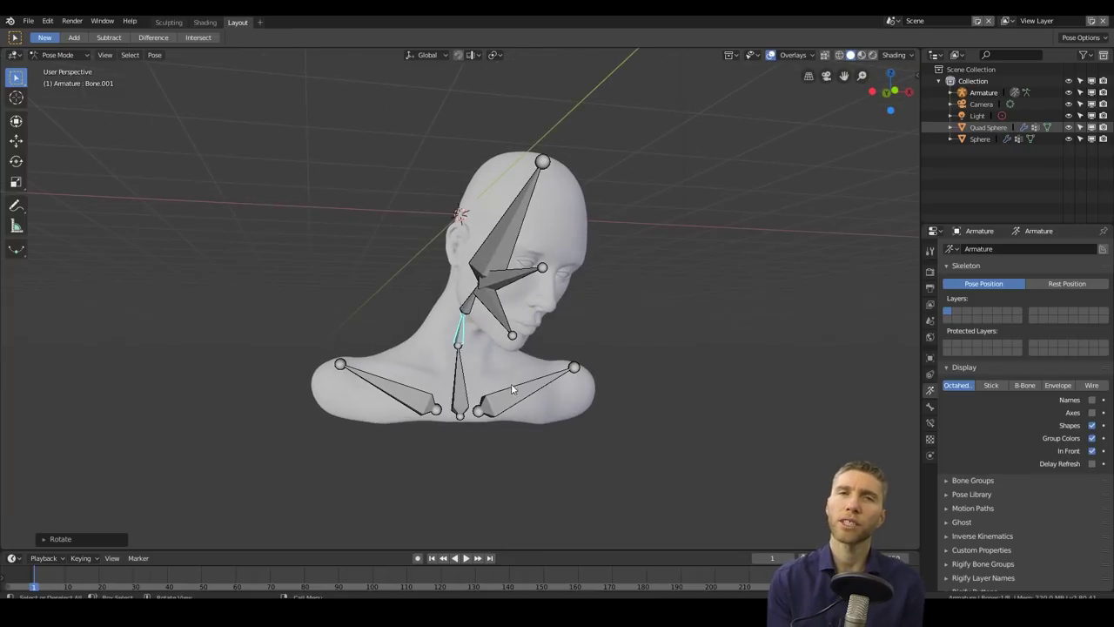
Step: Correct the posed neck and shoulder deformation on shape key Key 1 with the Snake Hook brush at 196 px
middle_drag(514, 390, 479, 371)
key(a)
click(514, 181)
middle_drag(514, 181, 564, 383)
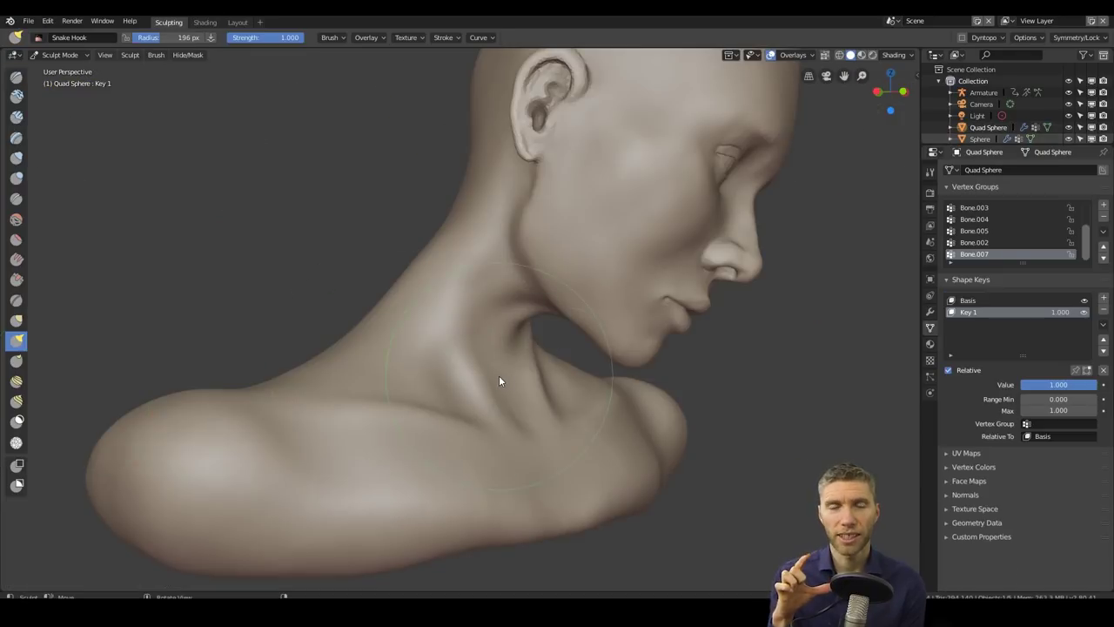
middle_drag(499, 380, 504, 339)
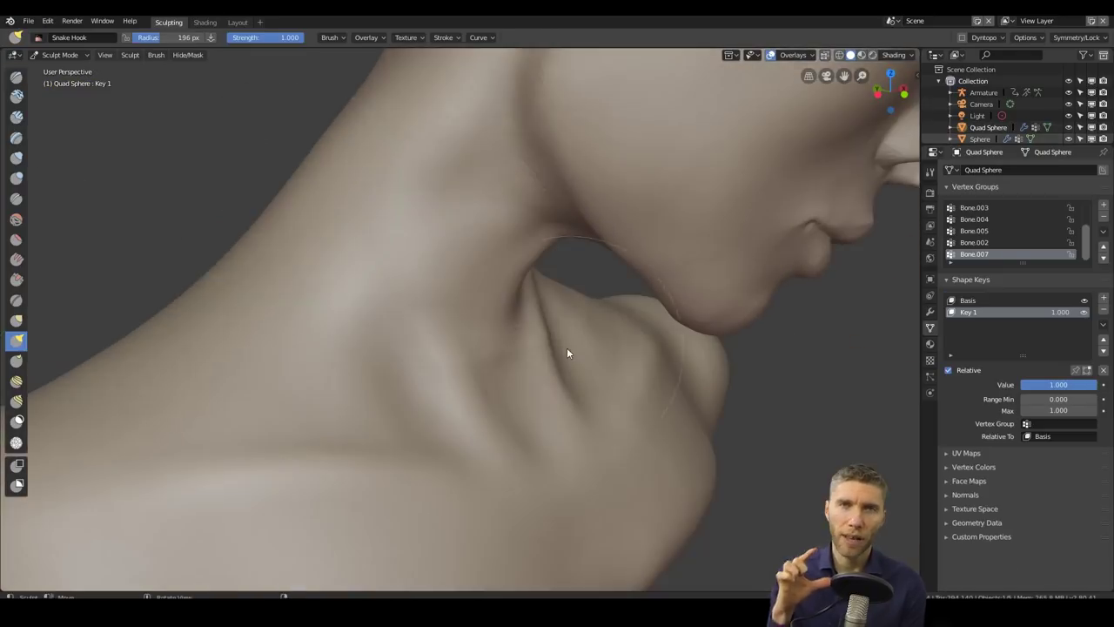
middle_drag(492, 171, 610, 392)
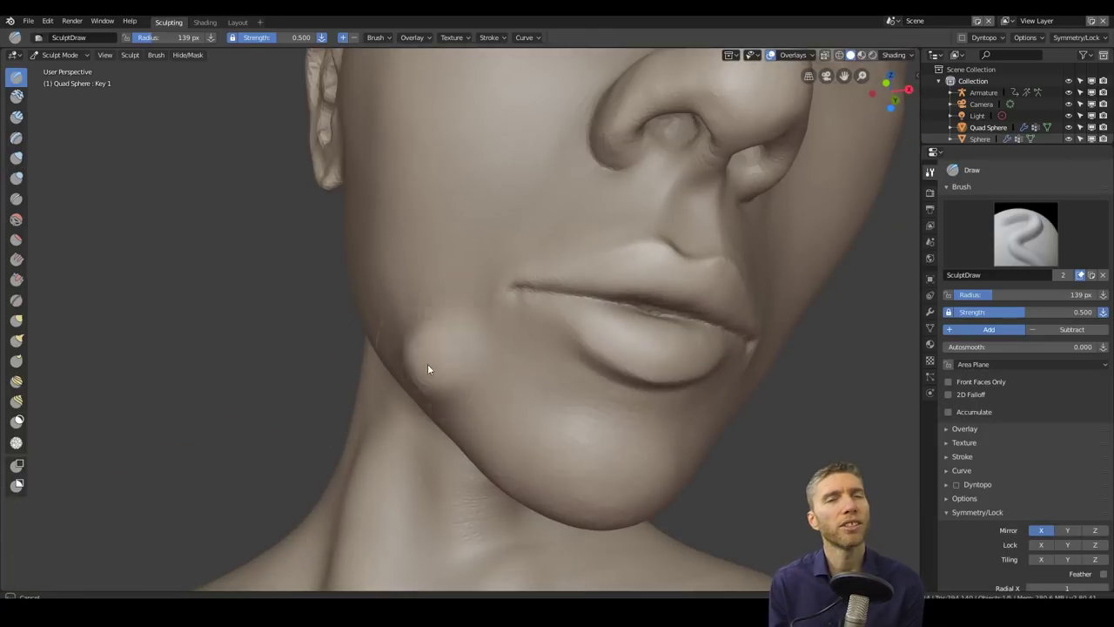
Step: Turn off X mirroring and touch up the posed bust with the Inflate brush at 85 px
mouse_move(428, 369)
middle_down()
mouse_move(715, 305)
mouse_move(522, 374)
mouse_move(527, 390)
mouse_move(415, 314)
middle_up()
key(i)
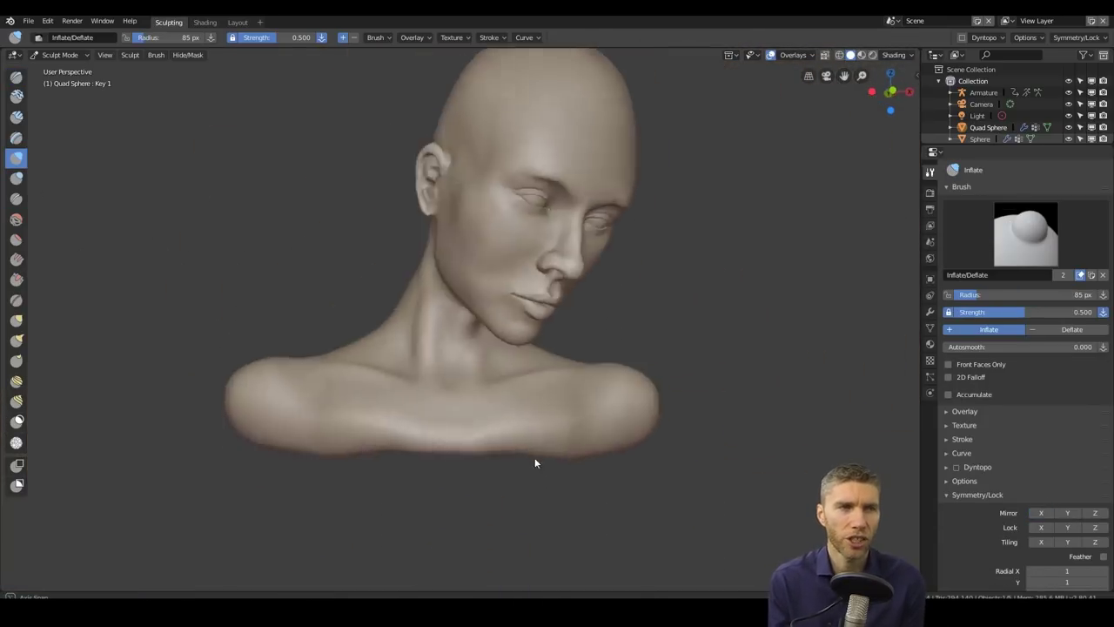
middle_drag(534, 457, 715, 195)
mouse_move(627, 293)
middle_down()
mouse_move(659, 369)
mouse_move(339, 452)
mouse_move(570, 327)
mouse_move(577, 392)
mouse_move(609, 442)
mouse_move(581, 465)
mouse_move(624, 319)
mouse_move(687, 354)
mouse_move(692, 340)
middle_up()
Step: Add a Bezier curve in the Layout workspace and move it beside the bust
click(229, 22)
middle_drag(400, 165, 508, 242)
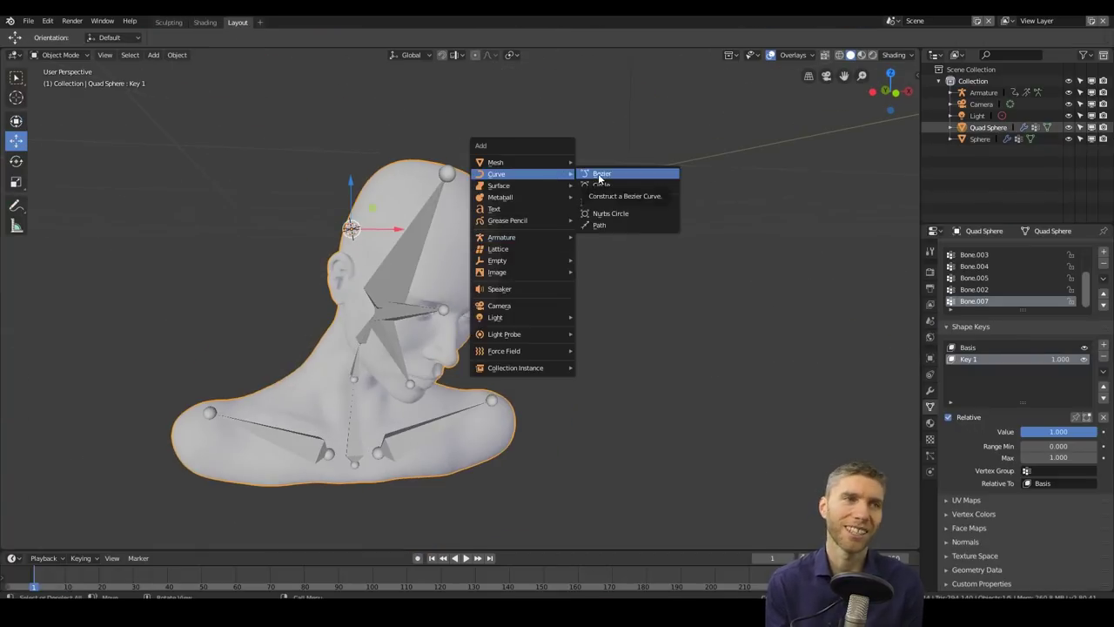
click(599, 178)
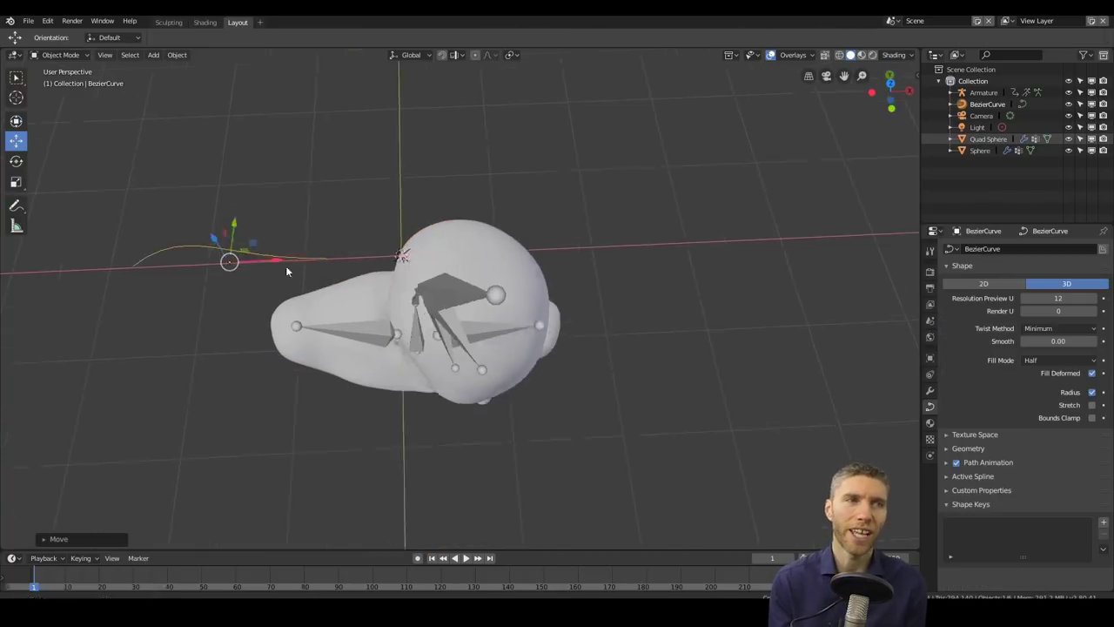
scroll(285, 265, up, 2)
Step: Add a small Bezier circle as the curve's bevel object and bend the resulting tube into a hair strand
key(shift+a)
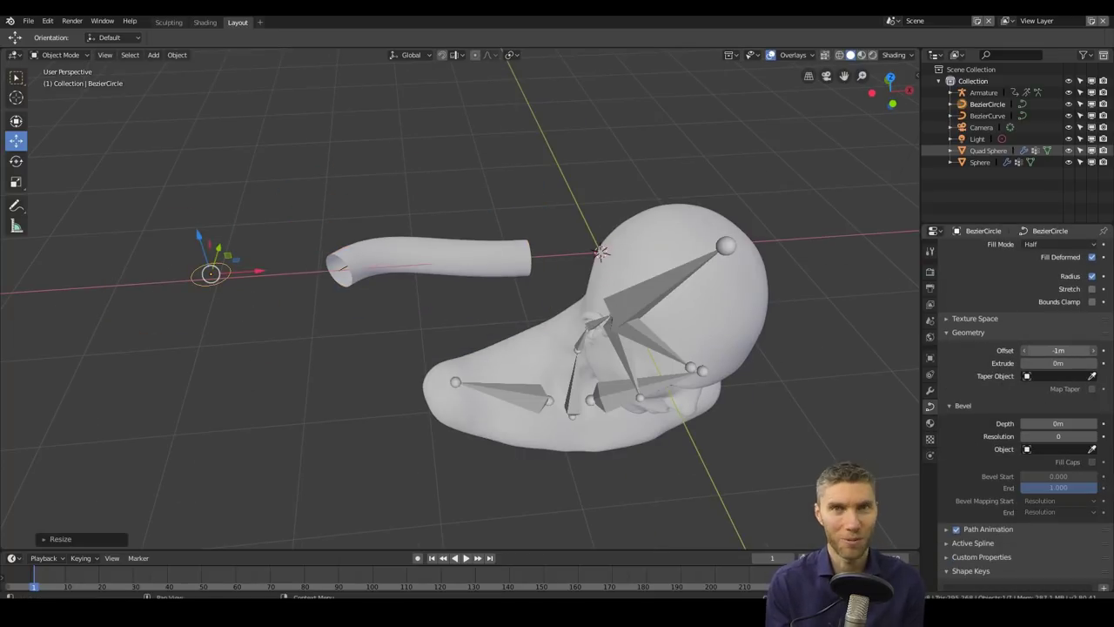
scroll(1021, 345, up, 2)
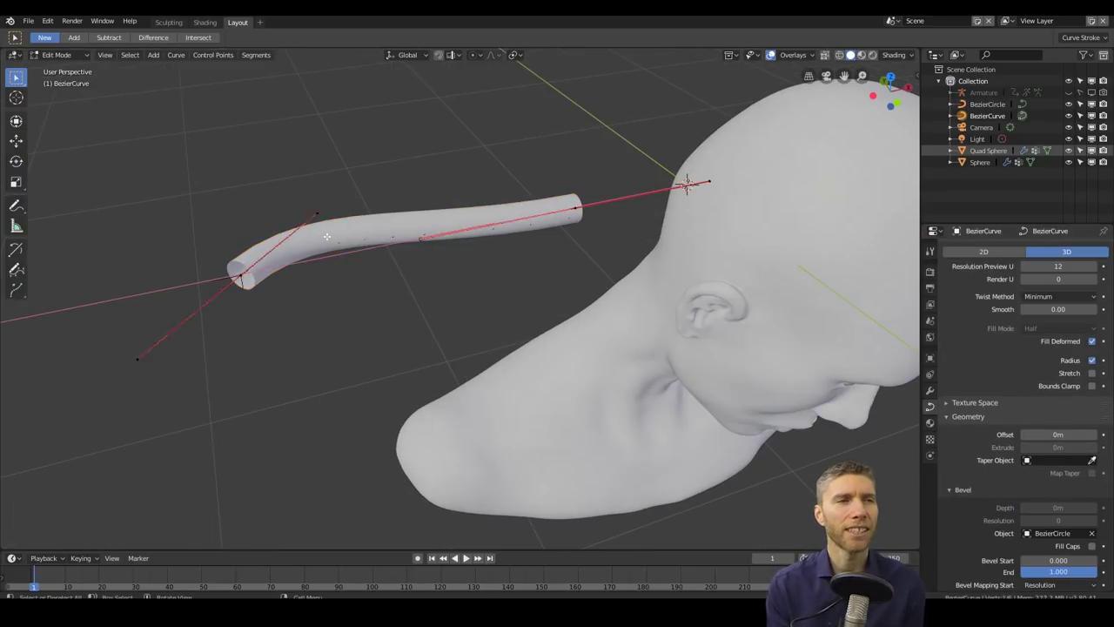
middle_drag(304, 280, 554, 209)
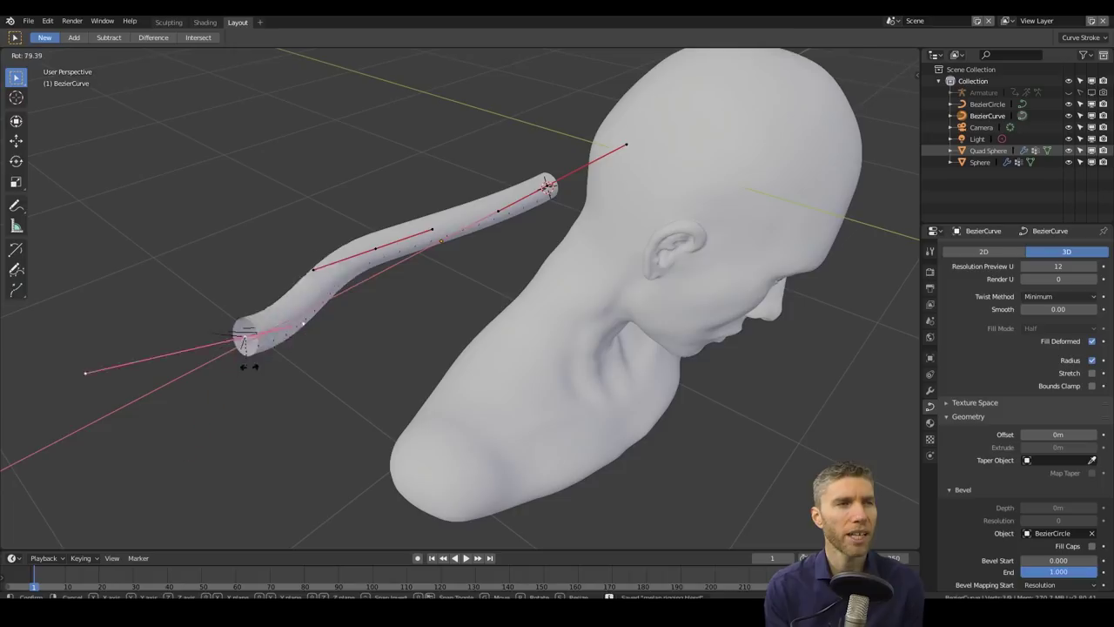
middle_drag(391, 337, 525, 323)
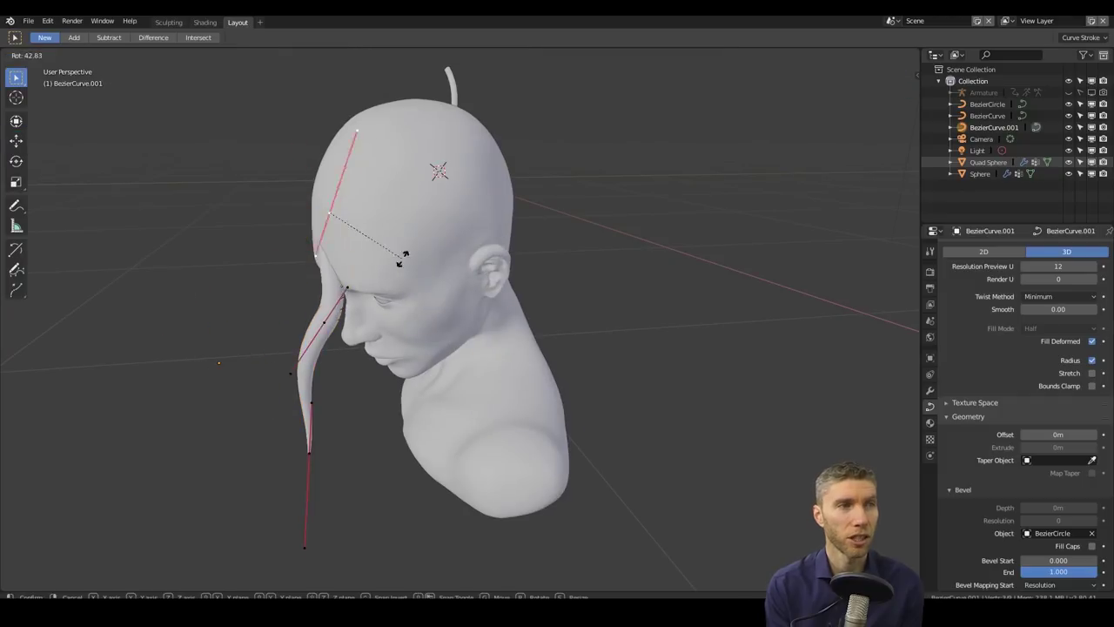
Step: Rotate and move the control points of the copied strand so it falls from the forehead across the face
click(352, 266)
middle_drag(352, 265, 363, 226)
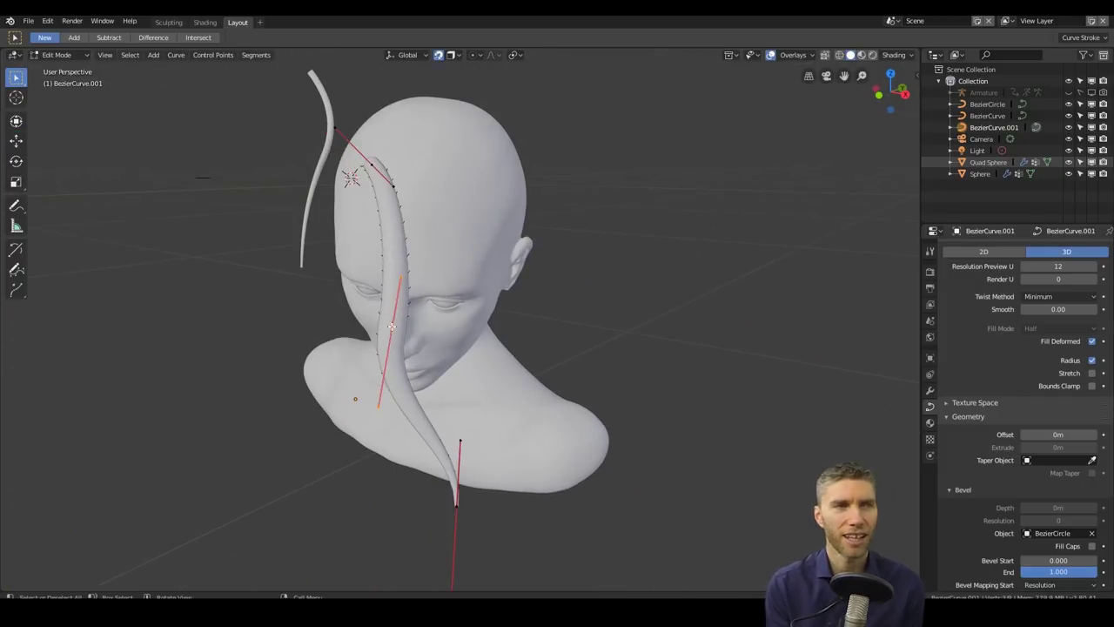
click(463, 465)
middle_drag(463, 465, 446, 136)
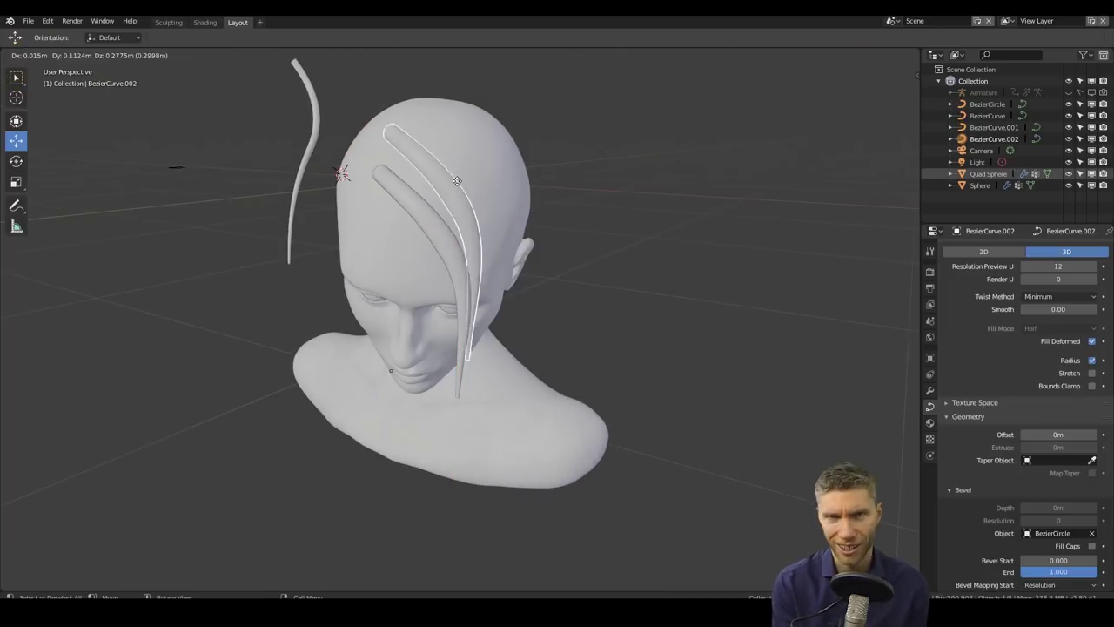
Step: Place the duplicated strand above the first one and shape its points to follow the side of the head
middle_drag(520, 135, 470, 208)
click(434, 138)
key(Tab)
Step: Add a subdivided icosphere and place it over the top of the head as a base for the hair
key(shift+a)
click(557, 276)
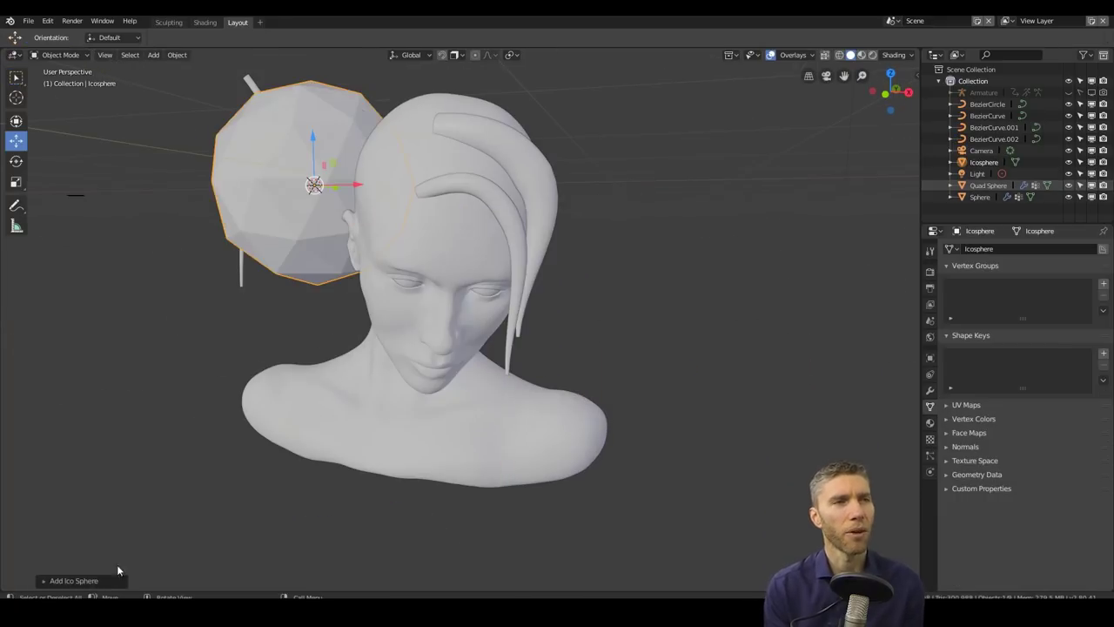
key(KP_7)
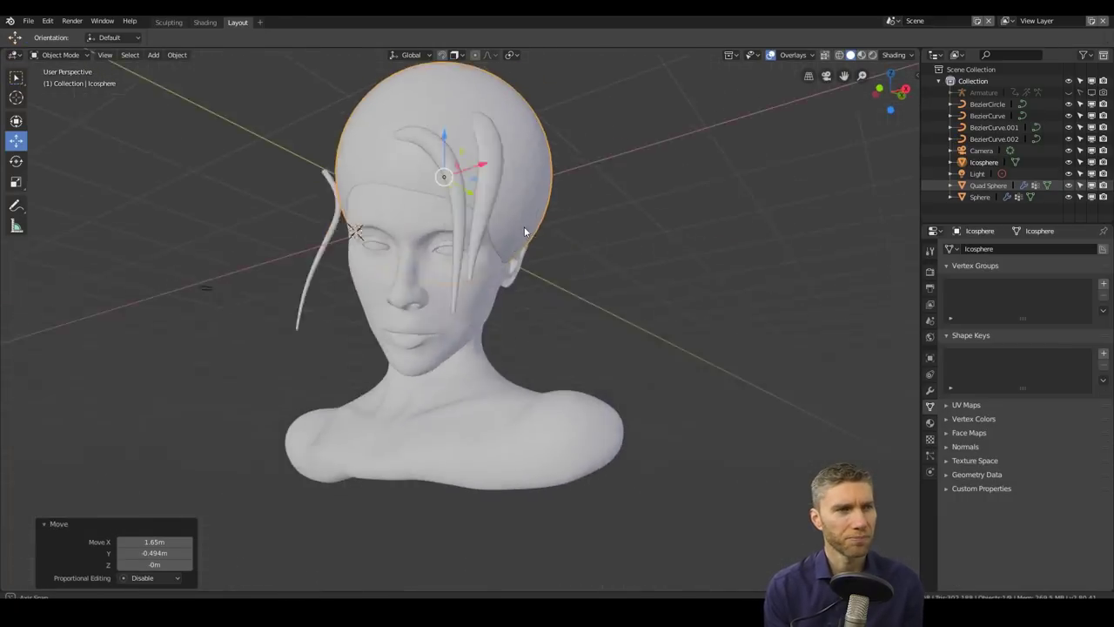
Step: Enable Dyntopo with Constant Detail on the icosphere and sculpt it into a hair cap with a bun
click(174, 23)
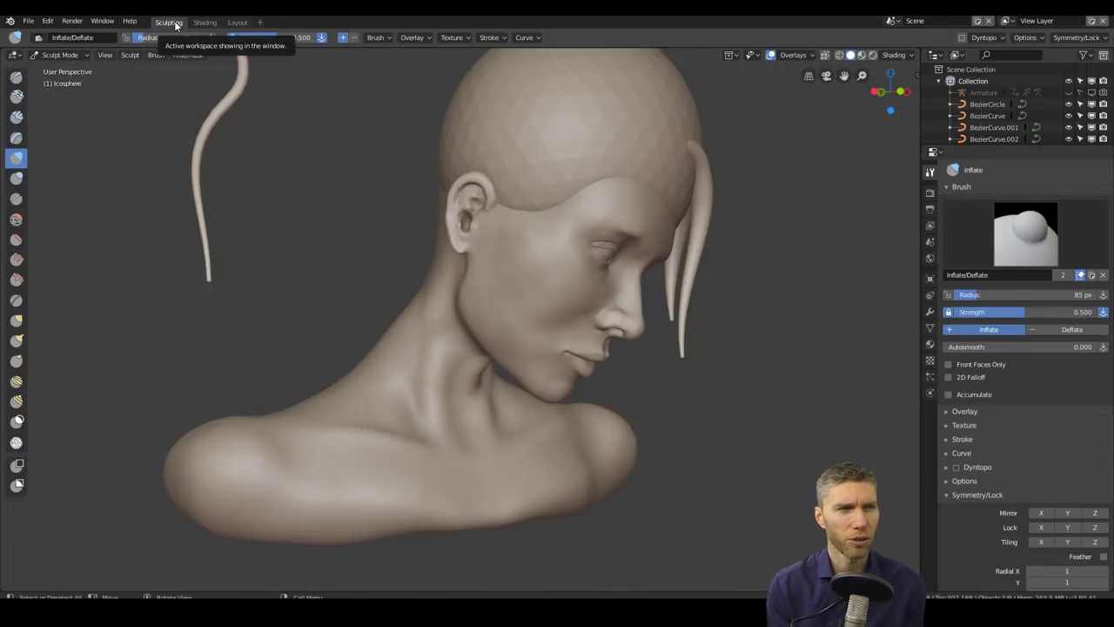
click(930, 171)
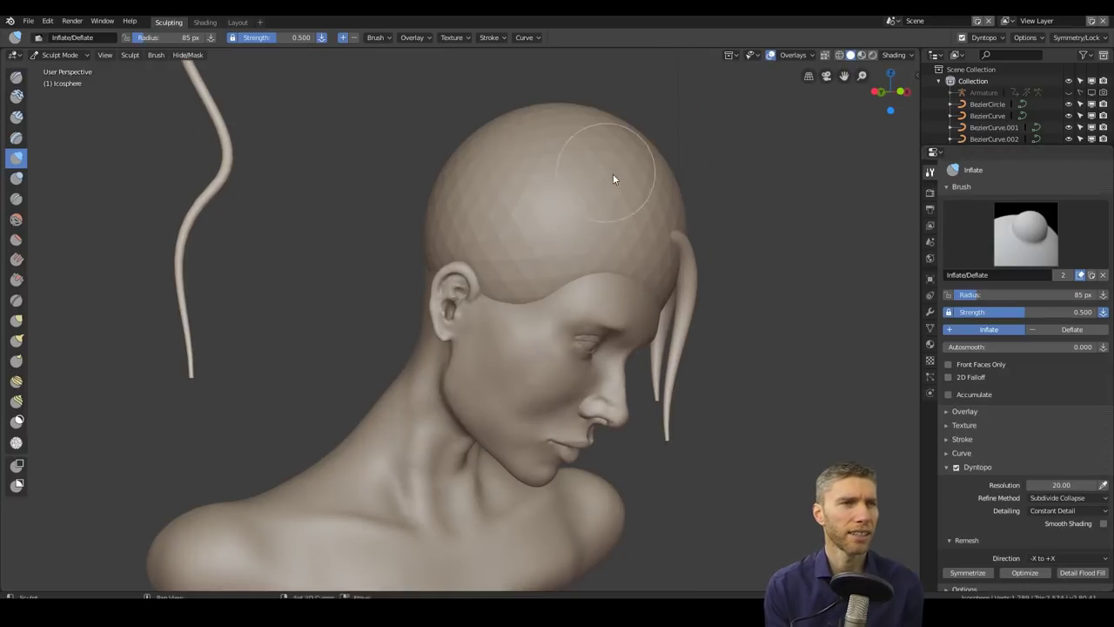
mouse_move(514, 261)
middle_down()
mouse_move(422, 288)
mouse_move(547, 236)
mouse_move(644, 217)
mouse_move(600, 240)
mouse_move(481, 233)
mouse_move(670, 284)
mouse_move(465, 272)
mouse_move(559, 393)
mouse_move(619, 415)
mouse_move(554, 378)
mouse_move(611, 307)
mouse_move(551, 273)
mouse_move(560, 370)
mouse_move(482, 369)
mouse_move(601, 359)
mouse_move(639, 441)
mouse_move(677, 432)
mouse_move(512, 336)
mouse_move(475, 331)
mouse_move(425, 162)
mouse_move(499, 235)
mouse_move(581, 255)
mouse_move(535, 376)
mouse_move(478, 264)
mouse_move(614, 226)
mouse_move(557, 296)
mouse_move(70, 217)
mouse_move(350, 331)
middle_up()
key(f)
click(677, 226)
Step: Carve the first hair grooves above the ear with the Crease brush at 84 px, raising the Dyntopo resolution to 15
key(shift+c)
key(f)
click(409, 265)
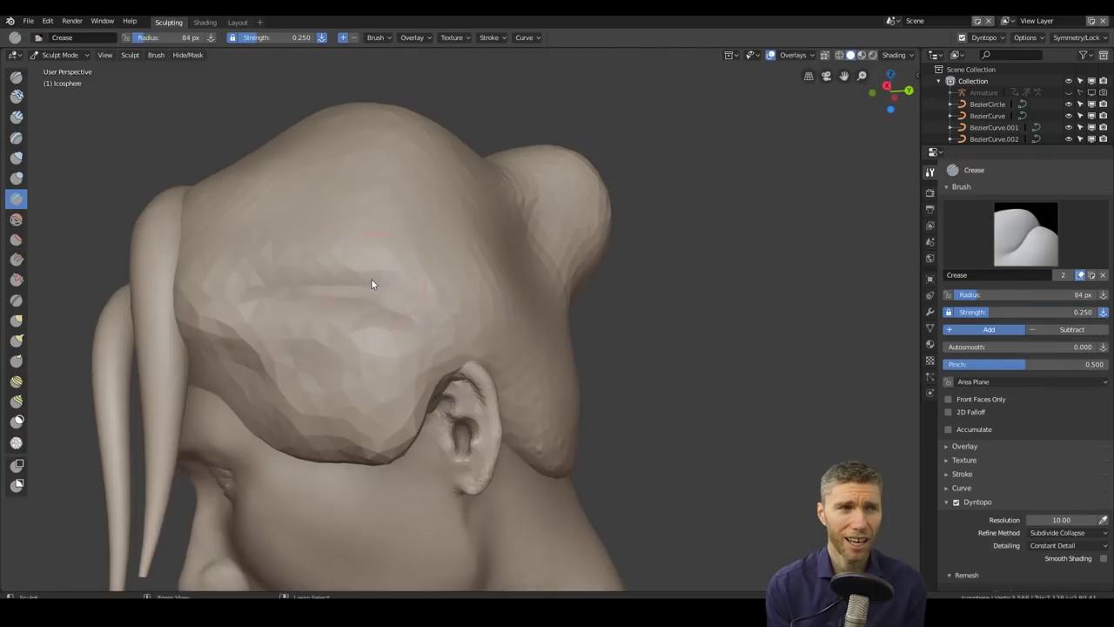
middle_drag(476, 329, 440, 306)
drag(439, 306, 376, 349)
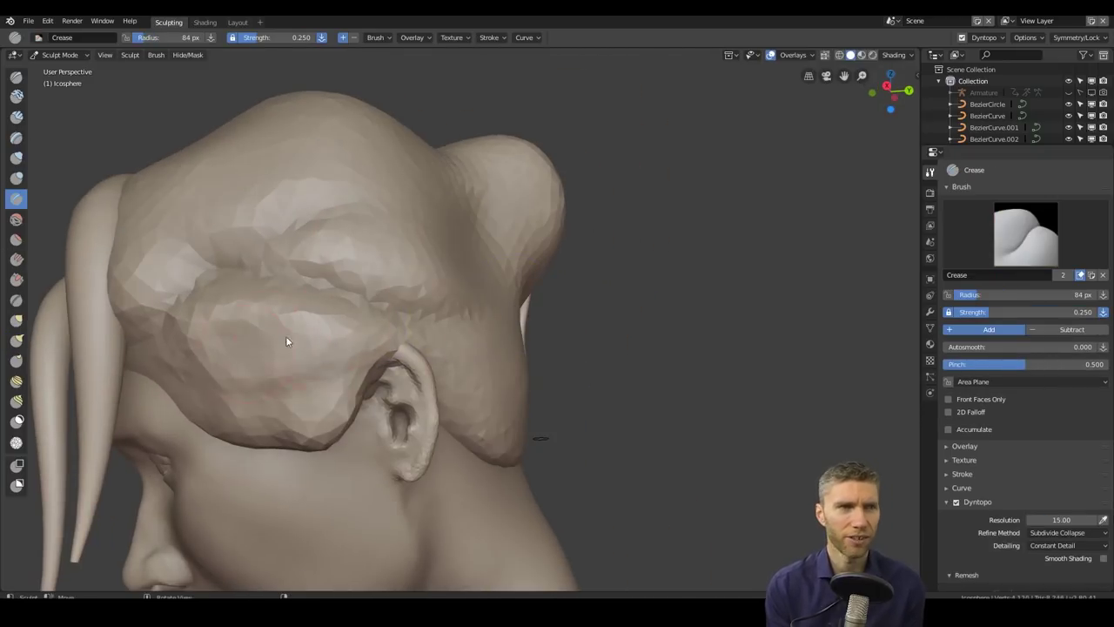
Step: Build up swept-back hair locks around the cap and bun, alternating the Snake Hook, Draw and Crease brushes
mouse_move(261, 346)
middle_down()
mouse_move(296, 405)
mouse_move(428, 288)
mouse_move(589, 282)
mouse_move(392, 257)
mouse_move(427, 205)
mouse_move(452, 306)
mouse_move(378, 311)
mouse_move(304, 159)
mouse_move(353, 172)
mouse_move(526, 365)
mouse_move(326, 456)
mouse_move(478, 388)
mouse_move(450, 410)
mouse_move(522, 403)
mouse_move(406, 373)
mouse_move(601, 427)
mouse_move(617, 368)
mouse_move(517, 468)
mouse_move(358, 392)
mouse_move(539, 378)
mouse_move(389, 494)
mouse_move(275, 131)
mouse_move(569, 383)
mouse_move(616, 163)
mouse_move(559, 232)
mouse_move(417, 330)
mouse_move(566, 426)
mouse_move(479, 396)
mouse_move(501, 197)
mouse_move(483, 233)
mouse_move(449, 420)
middle_up()
scroll(525, 365, down, 3)
key(k)
key(x)
key(shift+c)
mouse_move(399, 368)
middle_down()
mouse_move(296, 291)
mouse_move(551, 283)
middle_up()
mouse_move(412, 257)
middle_down()
mouse_move(405, 249)
mouse_move(293, 281)
mouse_move(493, 109)
mouse_move(405, 155)
mouse_move(348, 393)
mouse_move(490, 249)
mouse_move(647, 199)
mouse_move(573, 293)
mouse_move(603, 325)
mouse_move(261, 256)
mouse_move(447, 542)
mouse_move(460, 242)
mouse_move(548, 309)
mouse_move(435, 300)
middle_up()
Step: Define the locks with Draw and Crease strokes, using Crease at 76 px, strength 0.460 and Dyntopo resolution 30
key(x)
key(shift+c)
mouse_move(286, 261)
middle_down()
mouse_move(592, 390)
mouse_move(416, 280)
middle_up()
mouse_move(669, 329)
middle_down()
mouse_move(505, 280)
mouse_move(529, 311)
mouse_move(706, 248)
mouse_move(496, 324)
middle_up()
mouse_move(670, 302)
middle_down()
mouse_move(427, 160)
mouse_move(410, 348)
mouse_move(465, 286)
mouse_move(551, 301)
mouse_move(308, 241)
mouse_move(365, 379)
mouse_move(463, 374)
mouse_move(634, 395)
mouse_move(583, 489)
mouse_move(594, 320)
mouse_move(634, 269)
mouse_move(678, 286)
mouse_move(624, 232)
mouse_move(710, 285)
mouse_move(570, 424)
middle_up()
key(x)
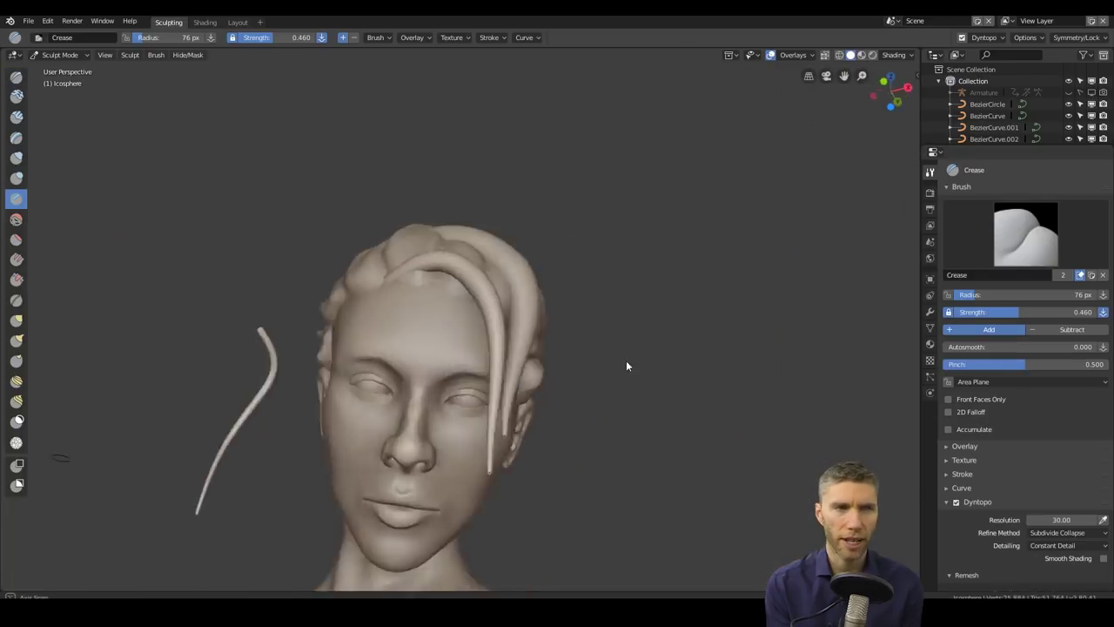
Step: Carve finer strands into the bun and swept-back hair with the Crease brush at Dyntopo resolution 50
middle_drag(626, 361, 674, 339)
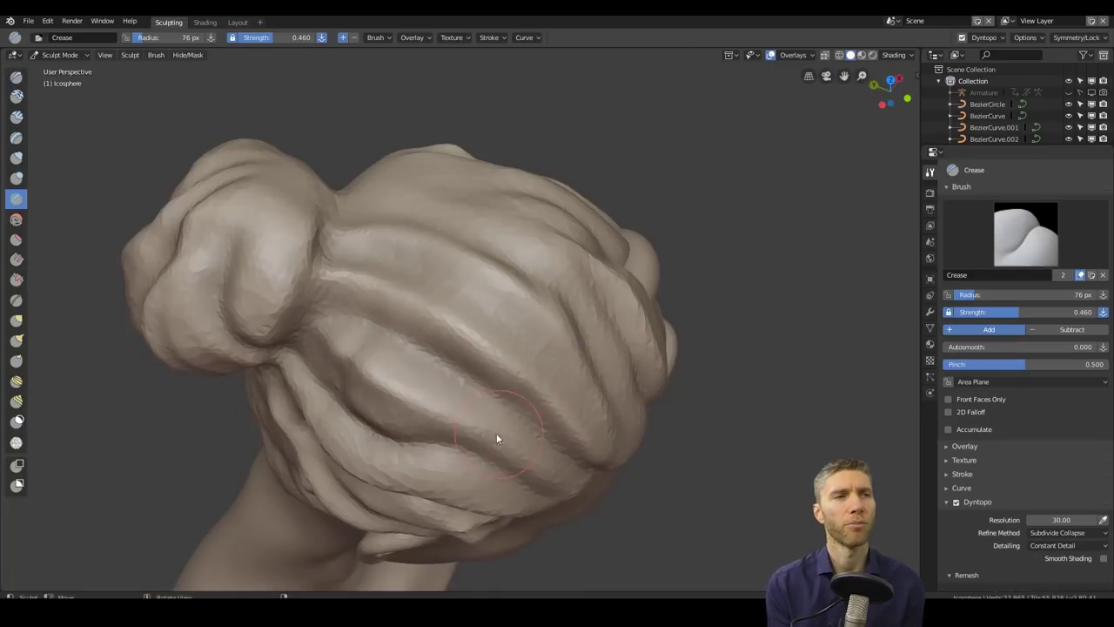
middle_drag(496, 438, 492, 269)
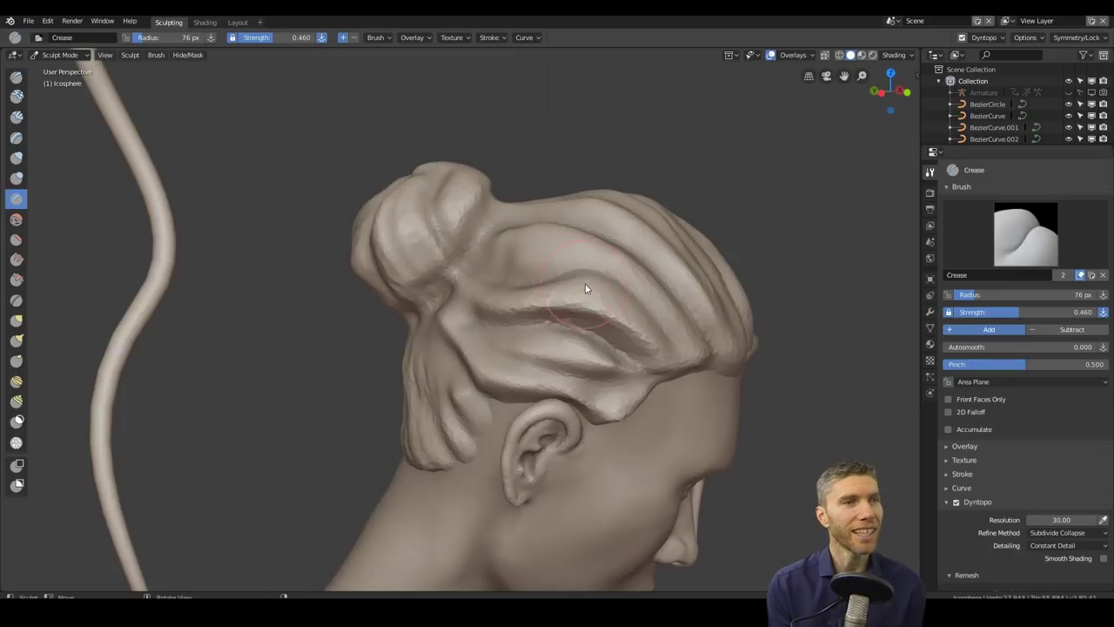
middle_drag(585, 284, 487, 246)
scroll(460, 285, up, 3)
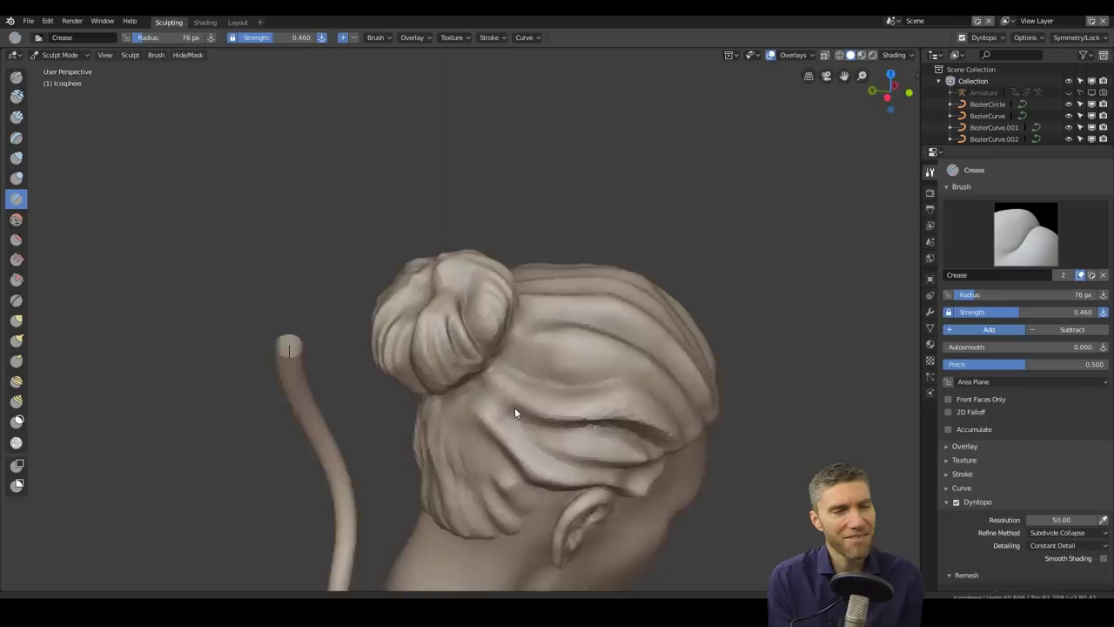
Step: Set the Dyntopo Constant Detail resolution to 60 for the hair
click(1058, 519)
text(60)
key(Return)
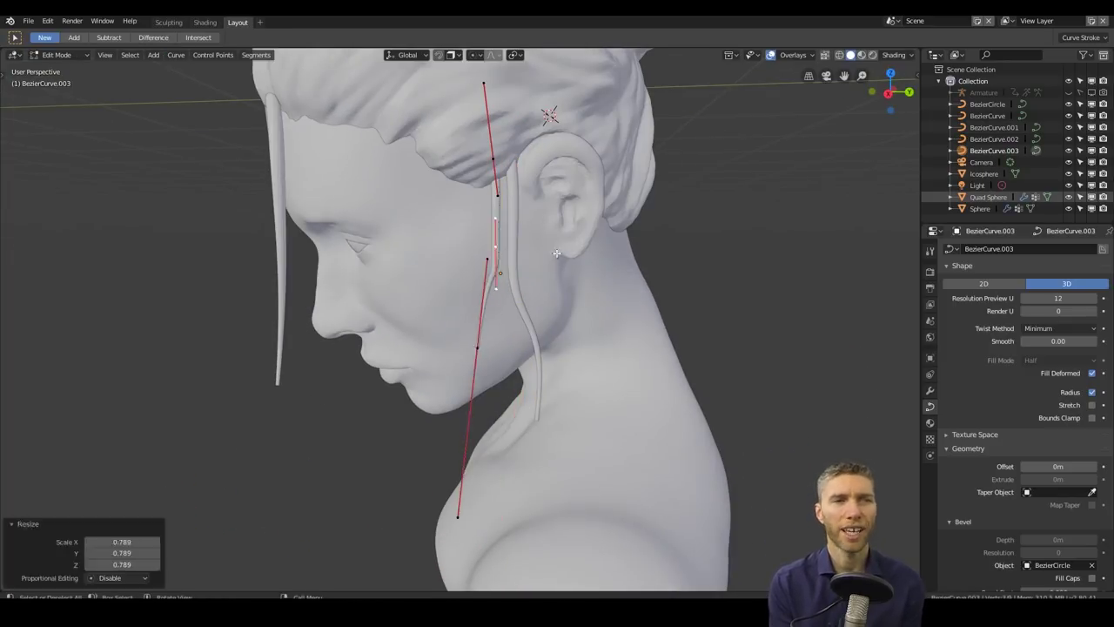
Step: Duplicate the loose hair strand curves and reshape their control points to frame both sides of the face
middle_drag(556, 253, 470, 330)
scroll(470, 331, down, 3)
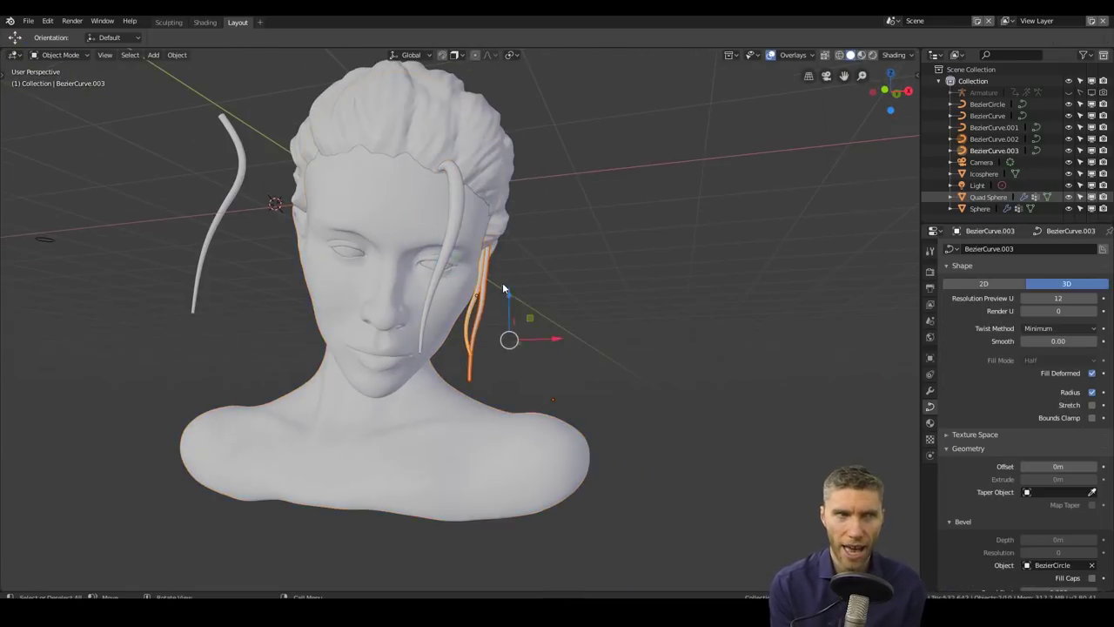
key(shift+d)
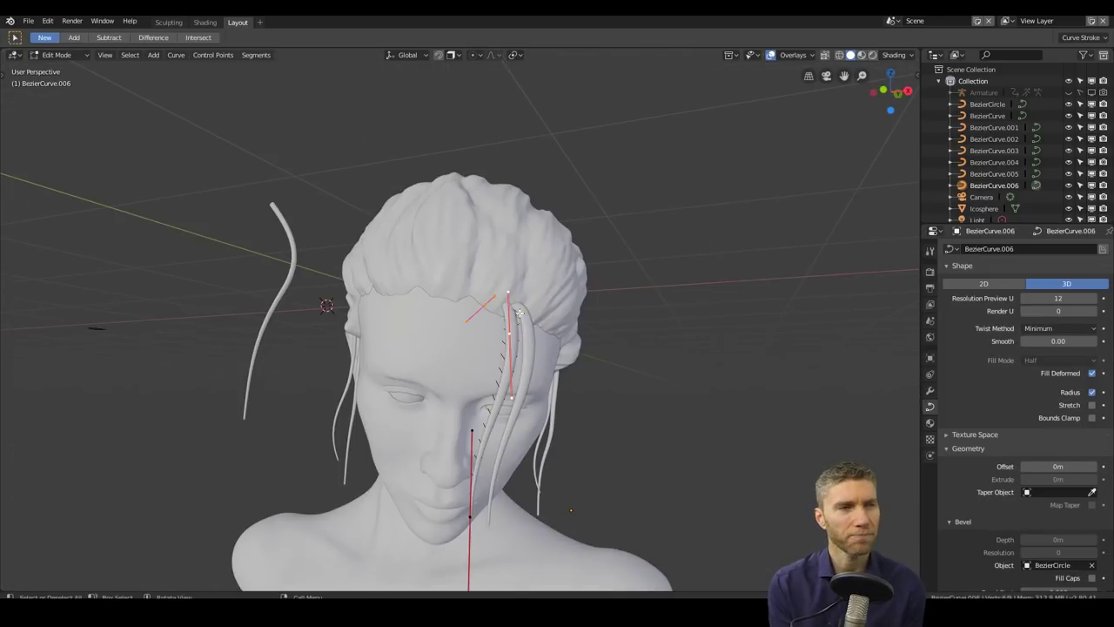
middle_drag(519, 314, 489, 305)
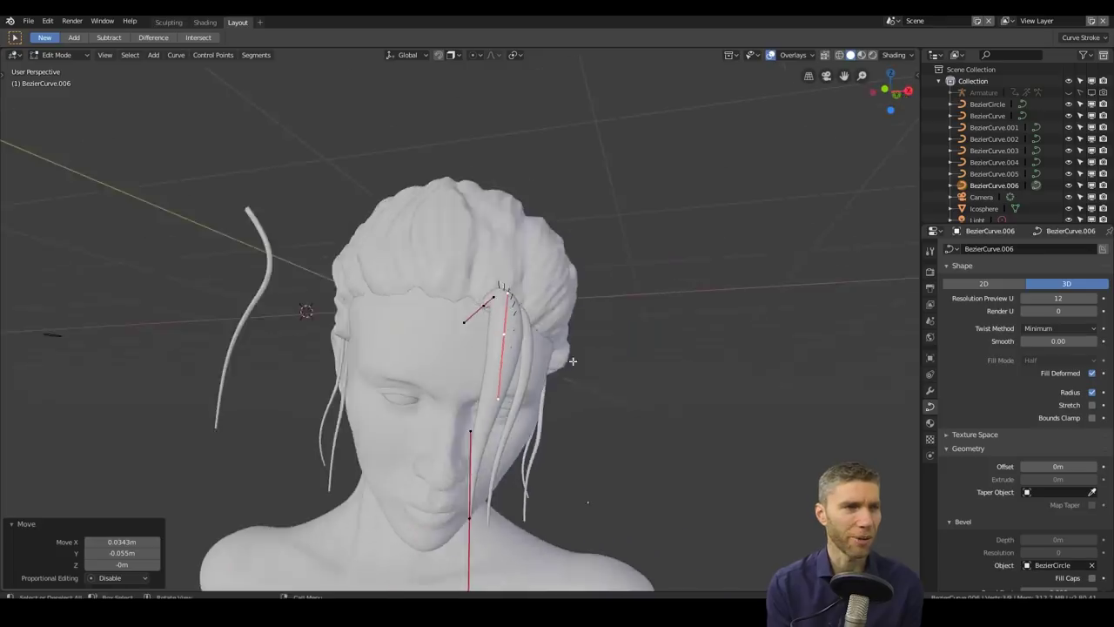
click(436, 334)
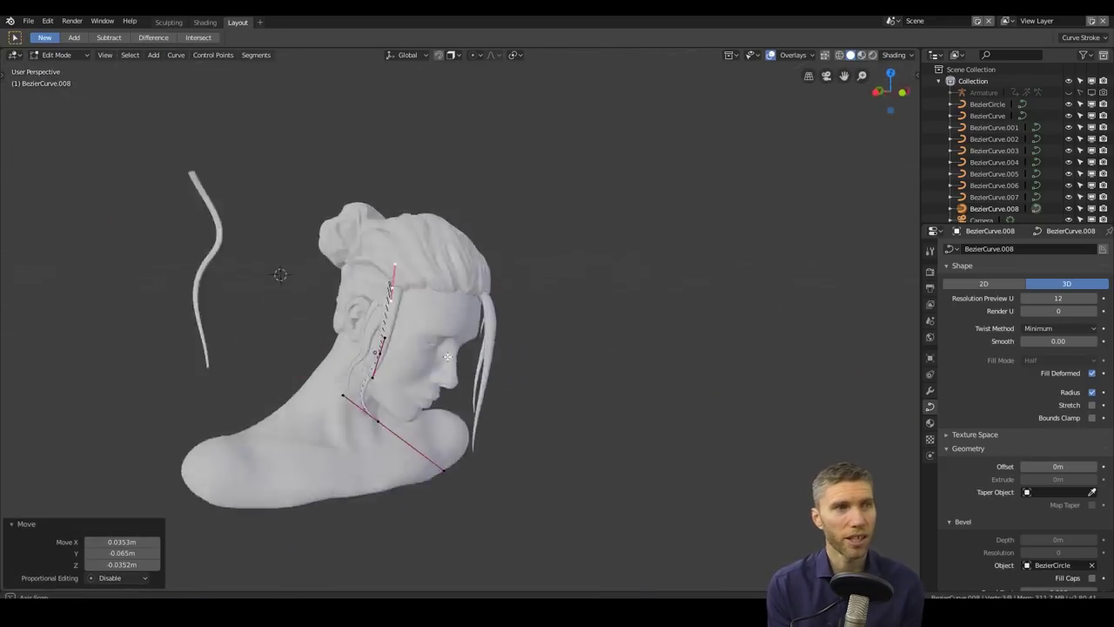
middle_drag(446, 356, 470, 327)
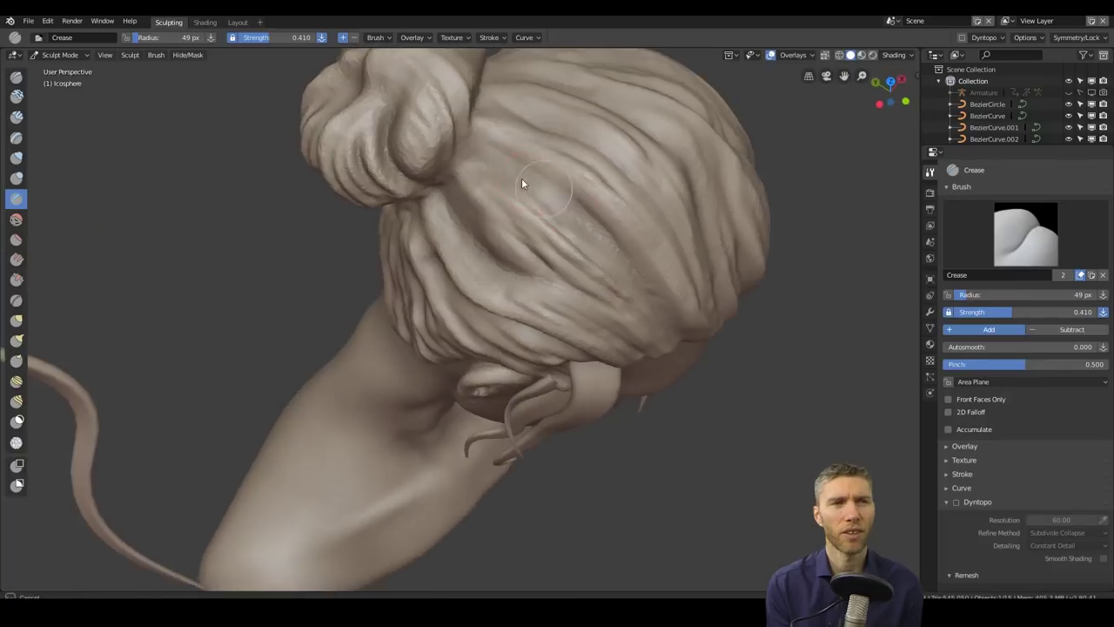
Step: Refine the strand lines in the swept-back hair with the Crease brush at 49 px, strength 0.410
mouse_move(521, 177)
middle_down()
mouse_move(563, 220)
mouse_move(558, 264)
middle_up()
middle_drag(447, 242, 447, 183)
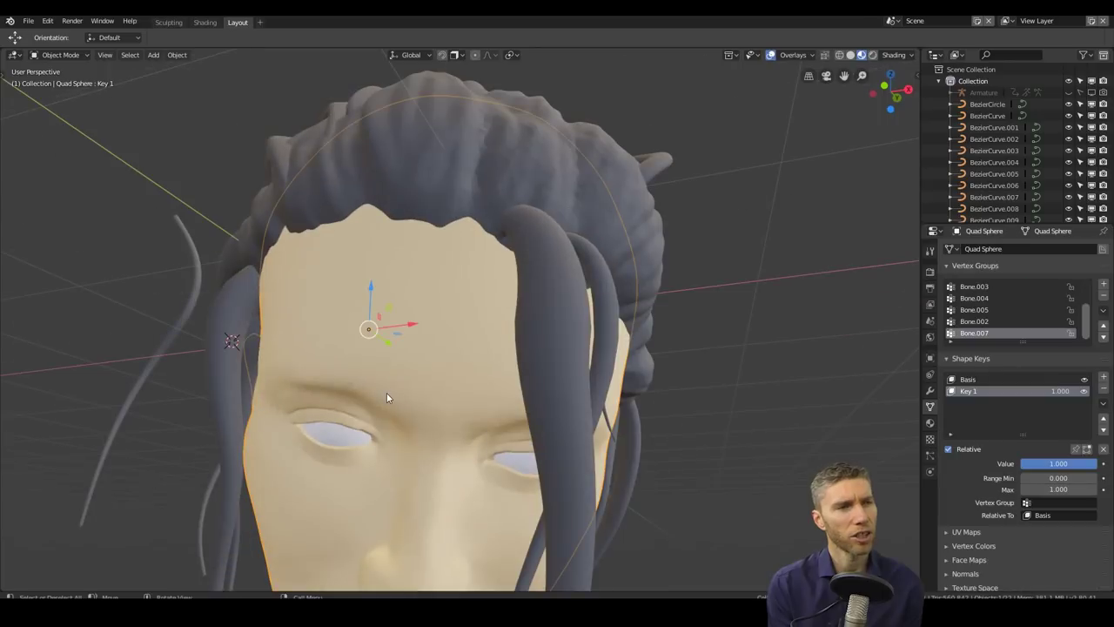
Step: Add a plane at the brow, rotate it 90° about X and scale it down to eyebrow size
shift+click(387, 397)
key(w)
key(shift+a)
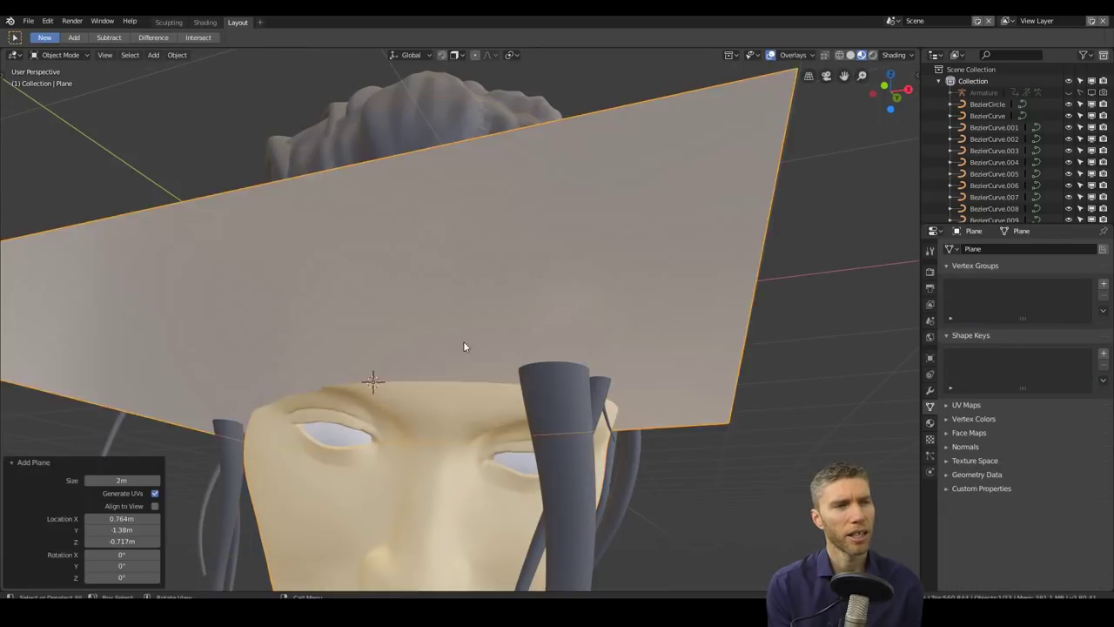
key(r)
key(x)
key(9)
key(0)
key(Return)
key(s)
click(316, 399)
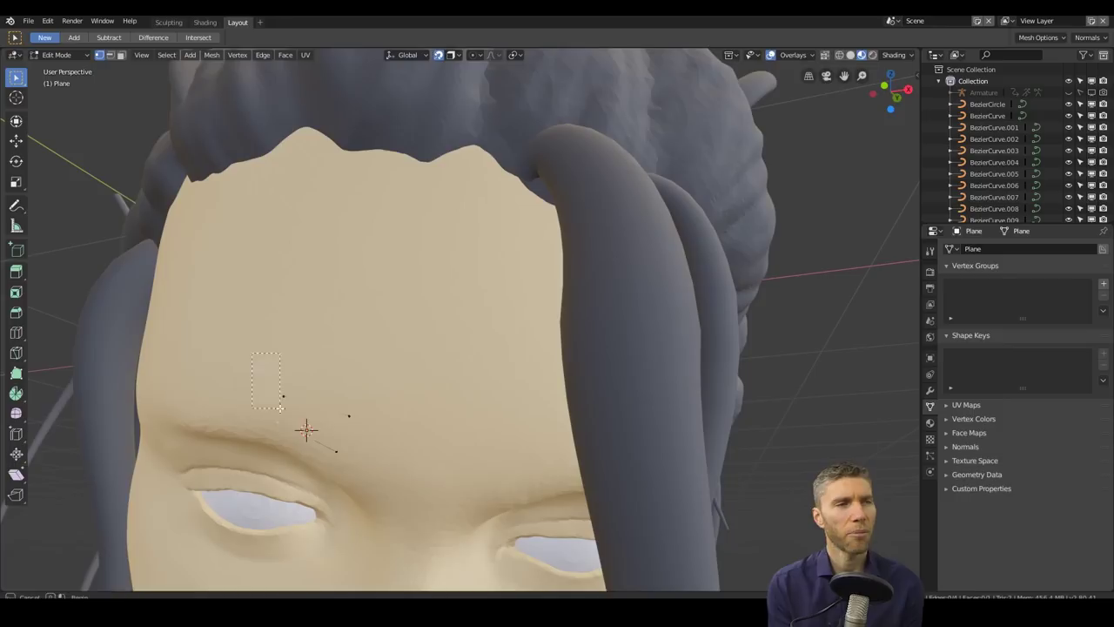
Step: Shape the plane into an extruded eyebrow strip and shrinkwrap it to Quad Sphere with a 0.01 offset
click(211, 420)
middle_drag(211, 420, 290, 433)
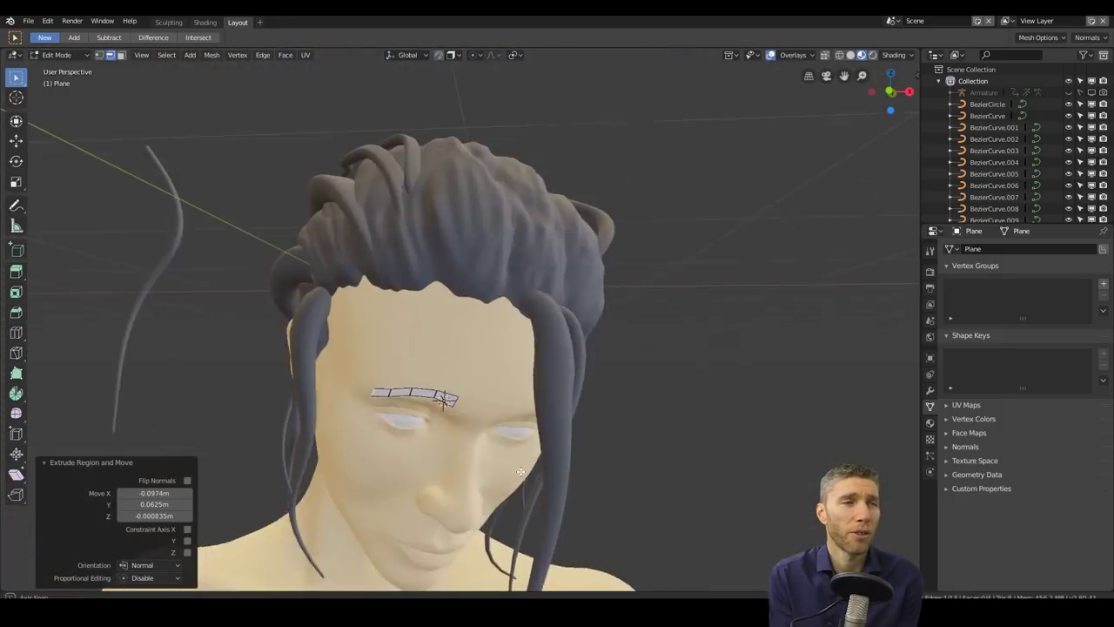
click(929, 389)
click(1018, 249)
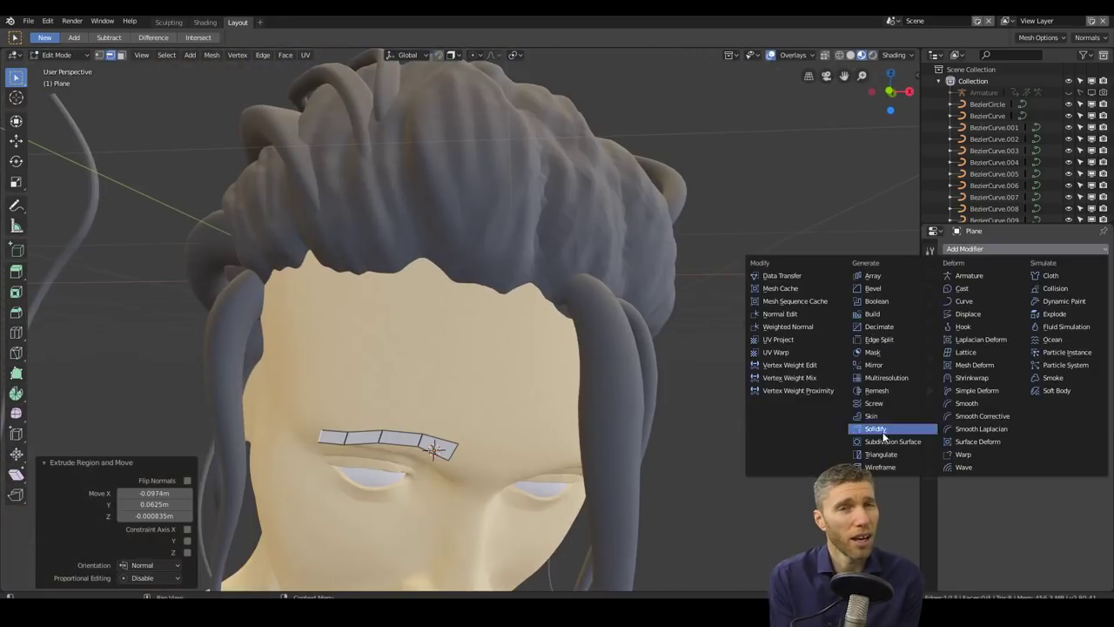
key(ctrl+Tab)
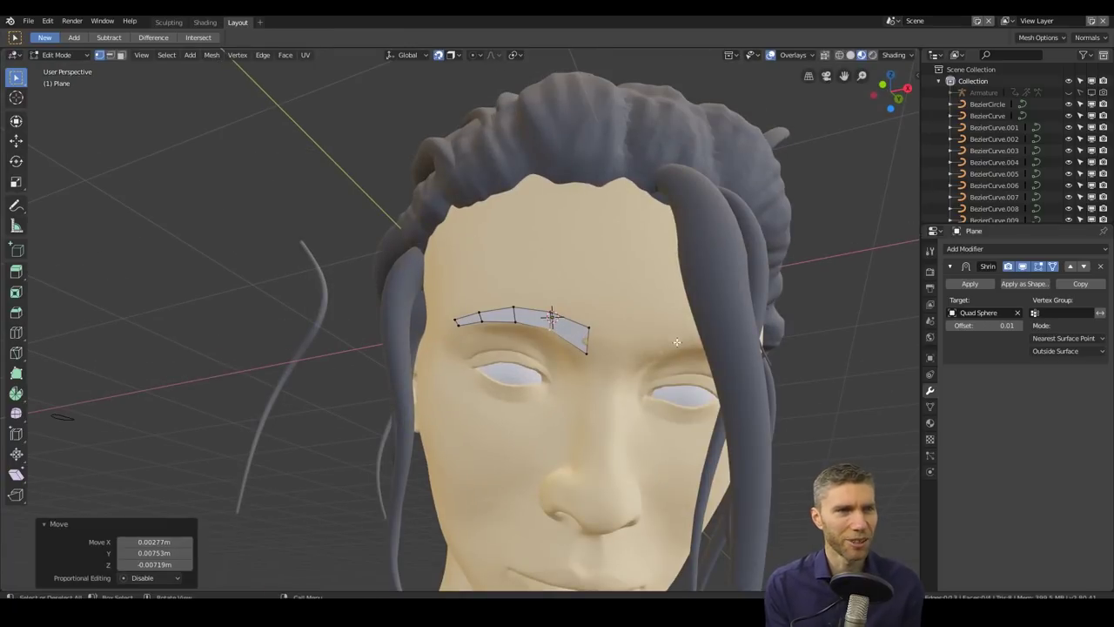
Step: Thicken the eyebrow strip with a 0.41 m Solidify modifier and place a mirrored copy over the other eye
click(964, 248)
click(870, 439)
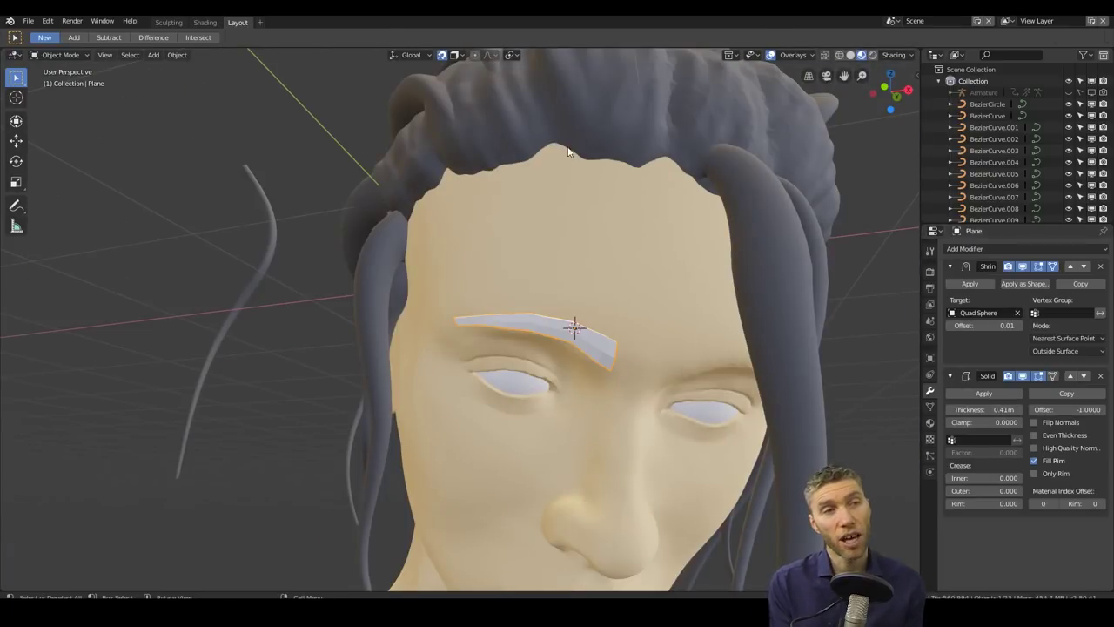
key(ctrl+shift+s)
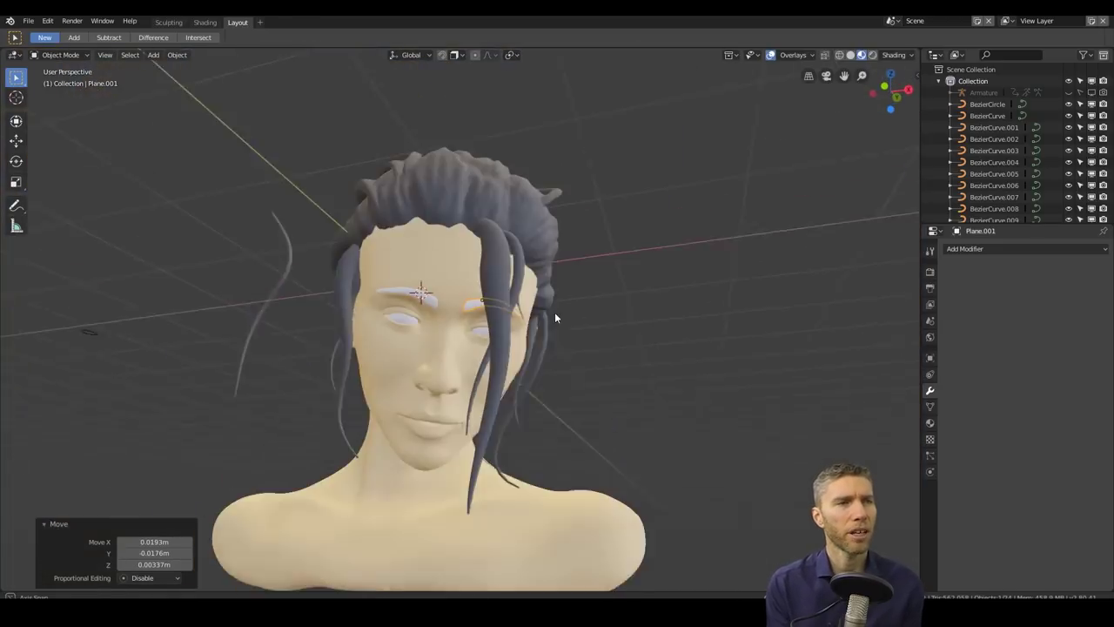
middle_drag(555, 317, 463, 306)
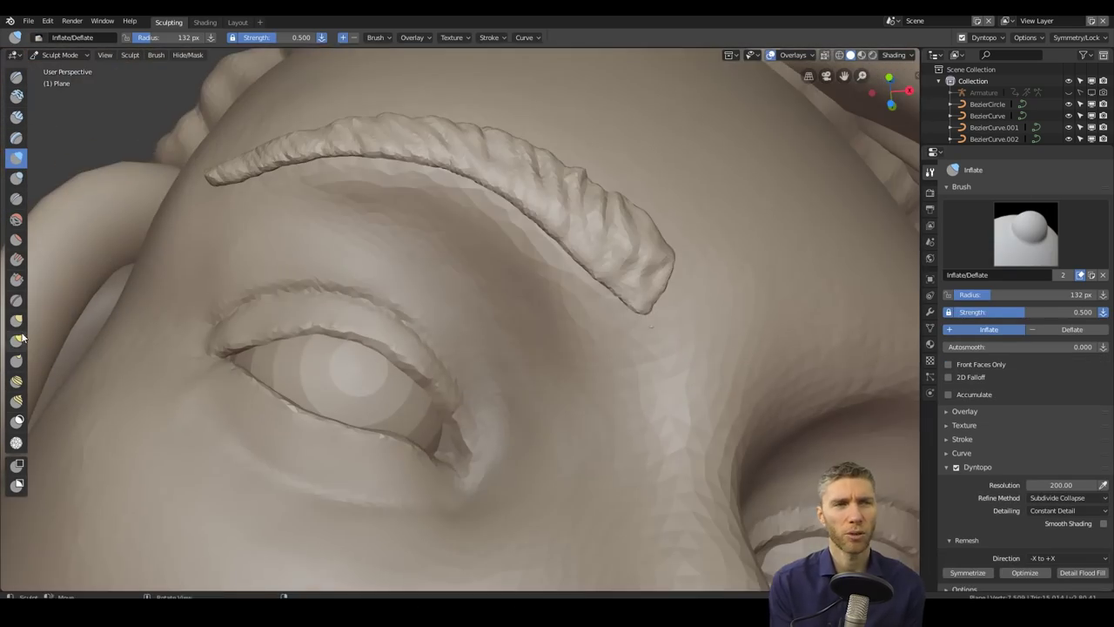
Step: Sculpt hair texture into both eyebrows with the Inflate/Deflate and Snake Hook brushes at Dyntopo resolution 200
key(k)
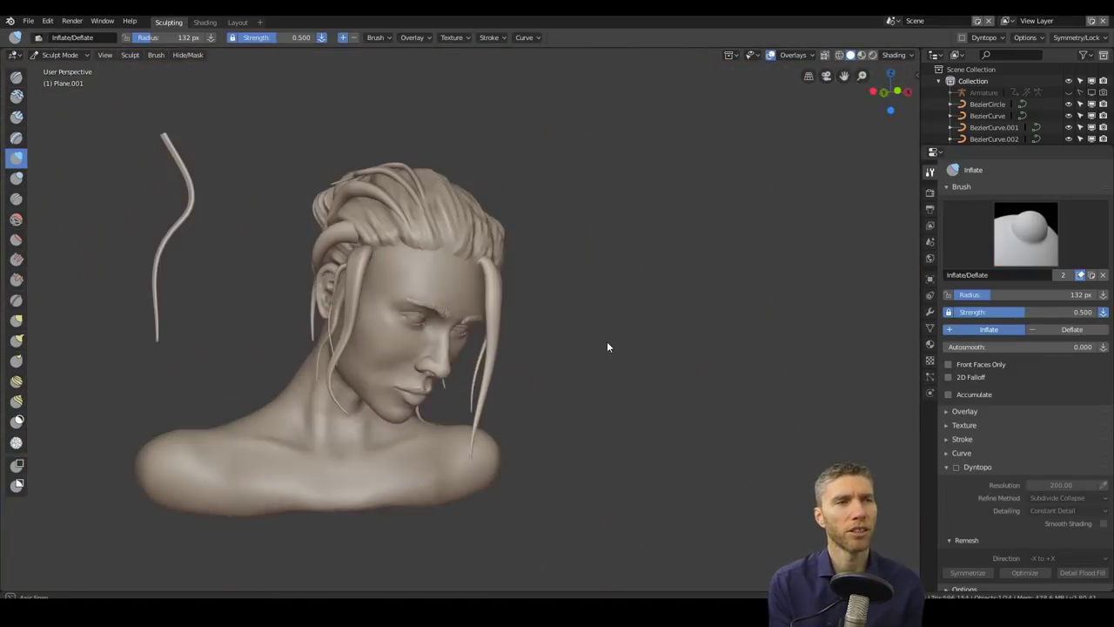
middle_drag(607, 341, 690, 379)
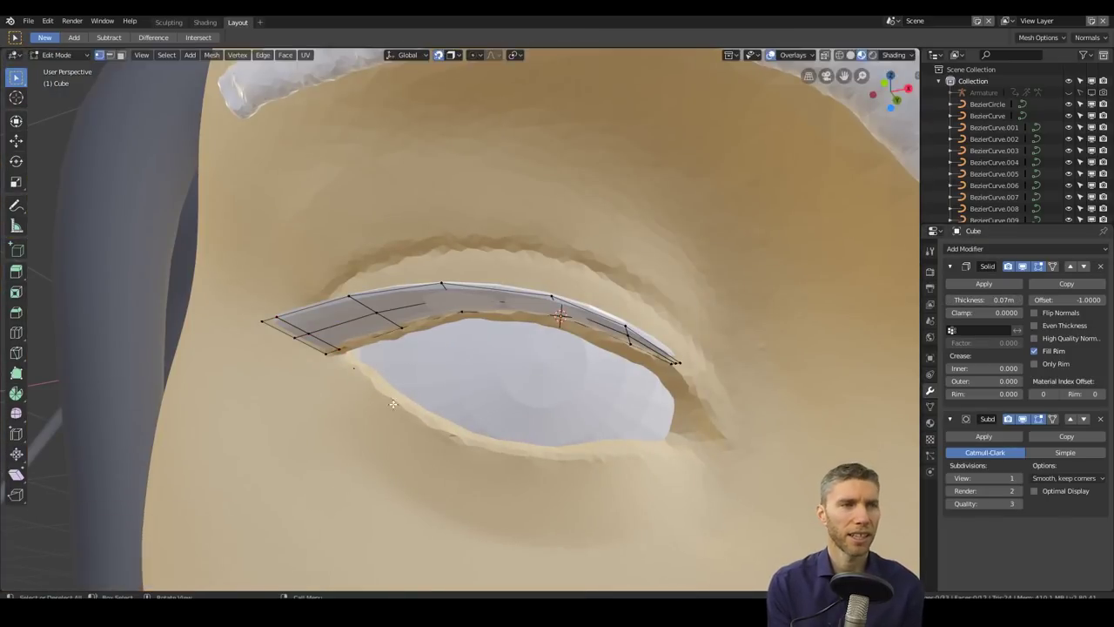
Step: Complete the upper and lower eyelash strips and fit a copy to the other eye using proportional editing
middle_drag(525, 453, 423, 466)
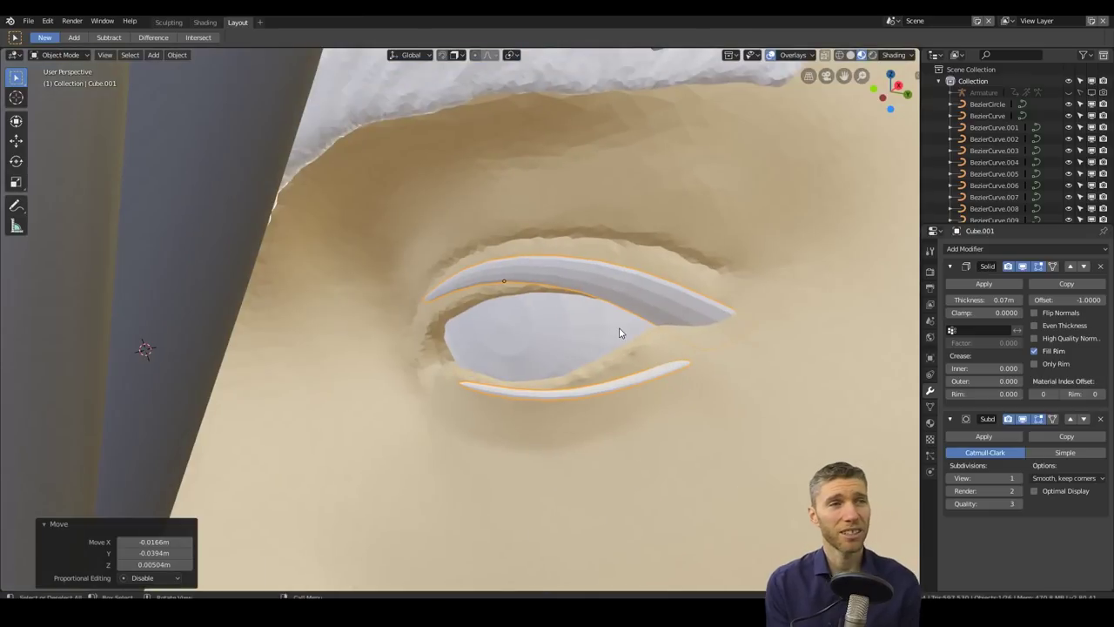
key(ctrl+Tab)
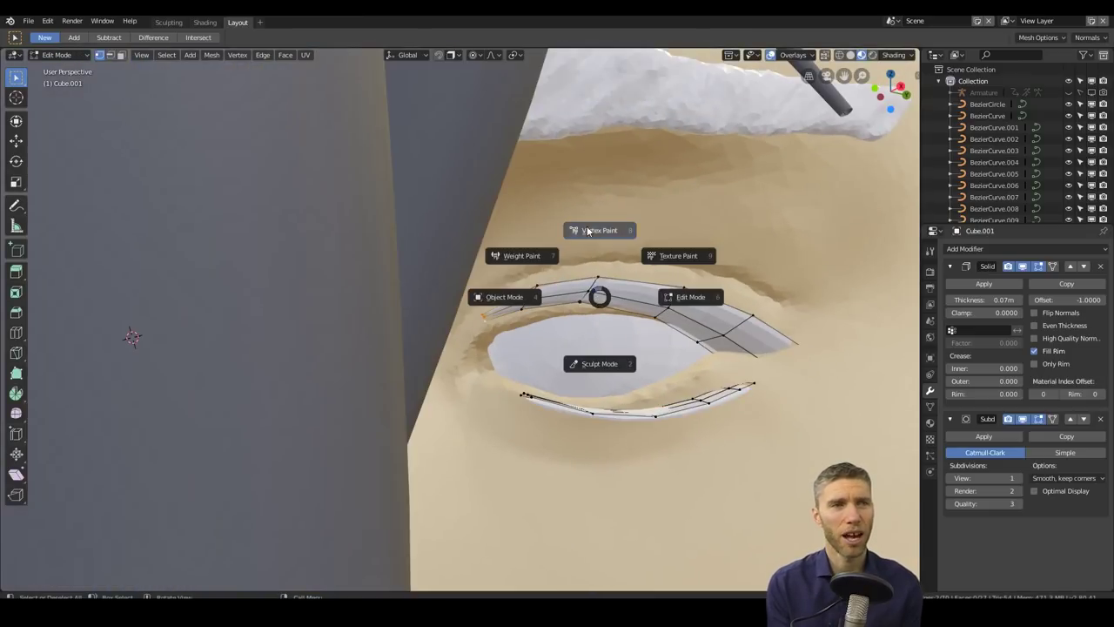
click(597, 252)
scroll(598, 303, up, 5)
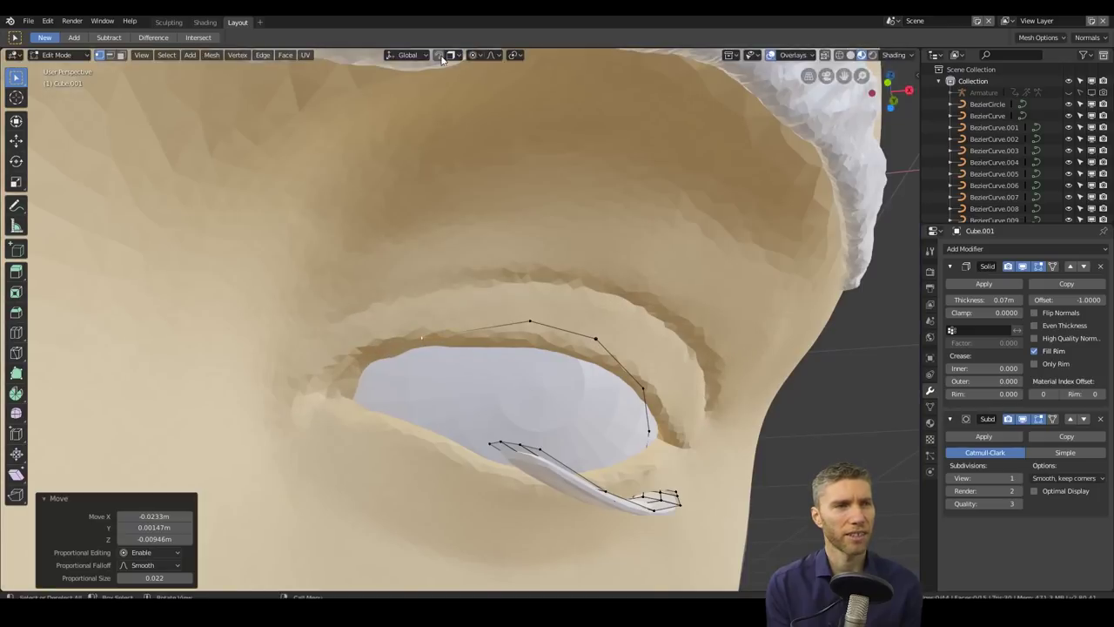
Step: Snap the edge vertices of the copied upper lash strip along the upper eyelid rim
middle_drag(783, 365, 663, 338)
key(g)
middle_drag(562, 293, 278, 372)
key(g)
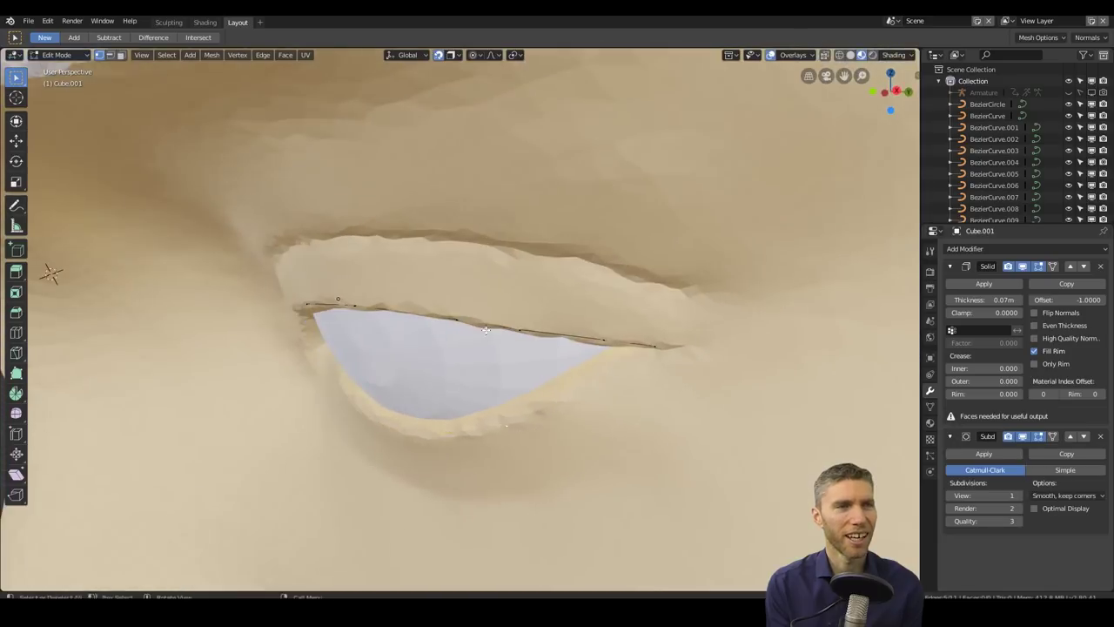
middle_drag(539, 227, 463, 59)
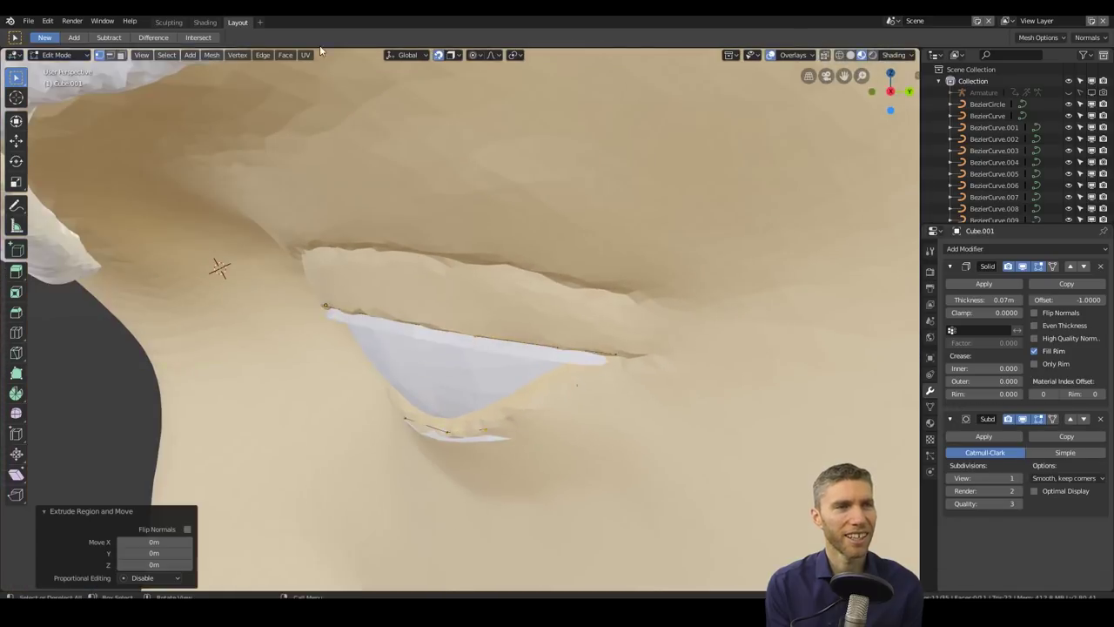
Step: Pull the extruded lash edge outward along Y and adjust its vertices to follow the eyelid
middle_drag(409, 322, 526, 355)
key(g)
key(y)
click(562, 295)
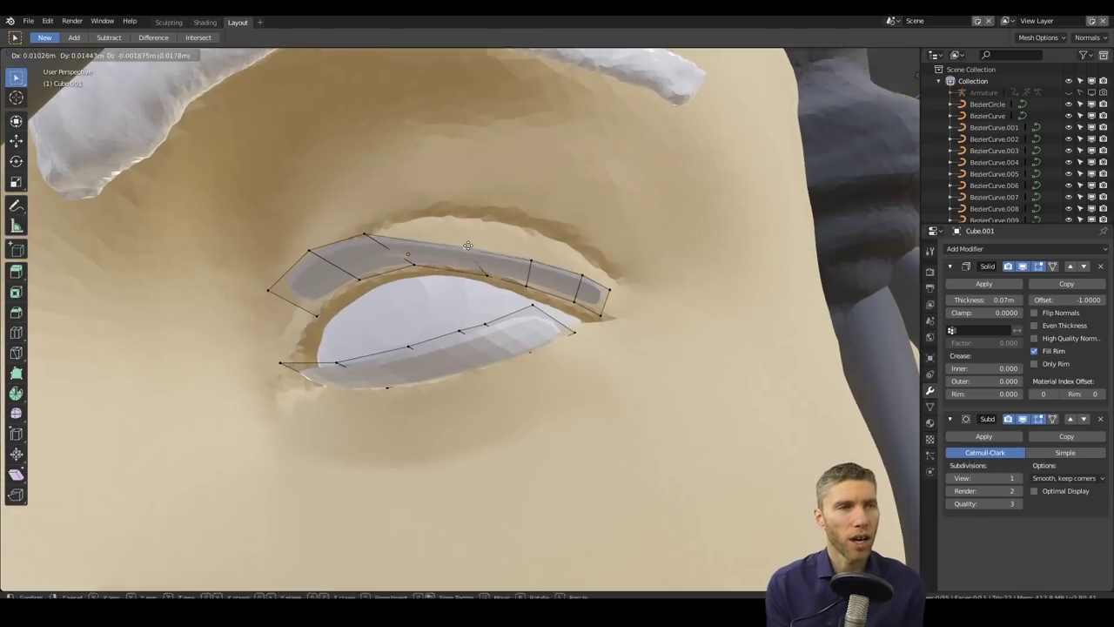
middle_drag(492, 246, 356, 201)
middle_drag(511, 271, 218, 289)
scroll(574, 388, down, 6)
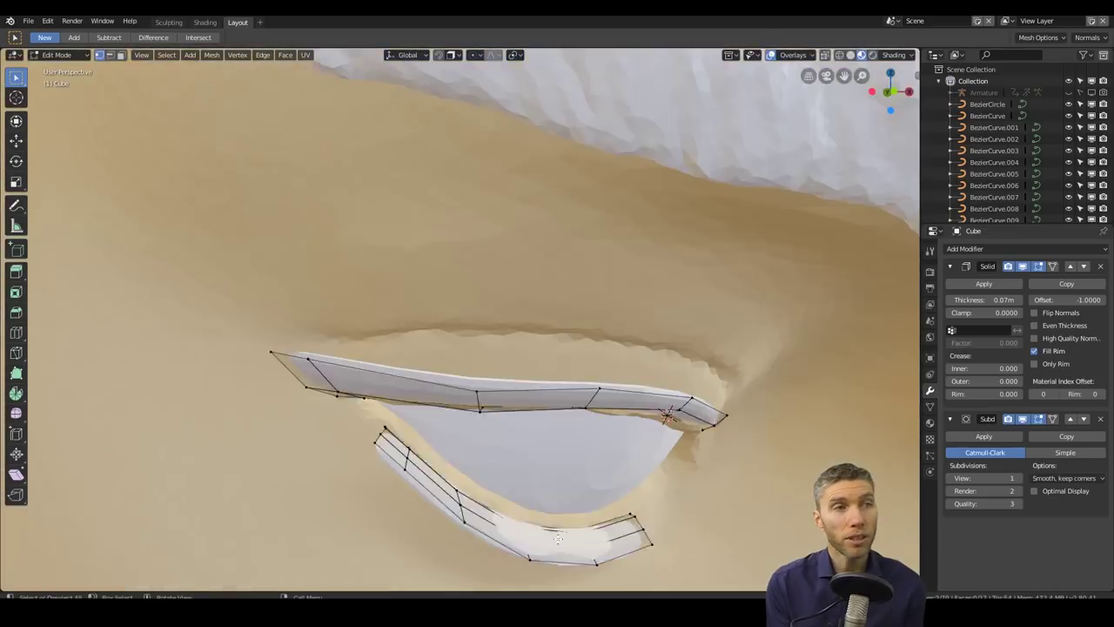
Step: Fine-tune the lash strip vertices on both eyes and link the dark hair material to the brows and lashes
key(g)
key(y)
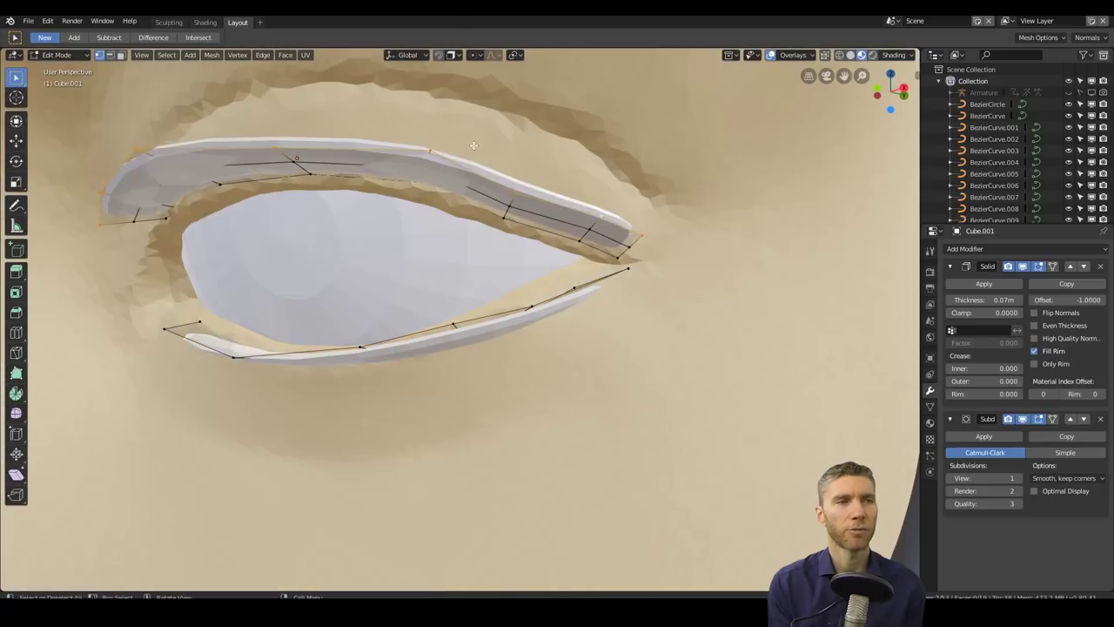
key(g)
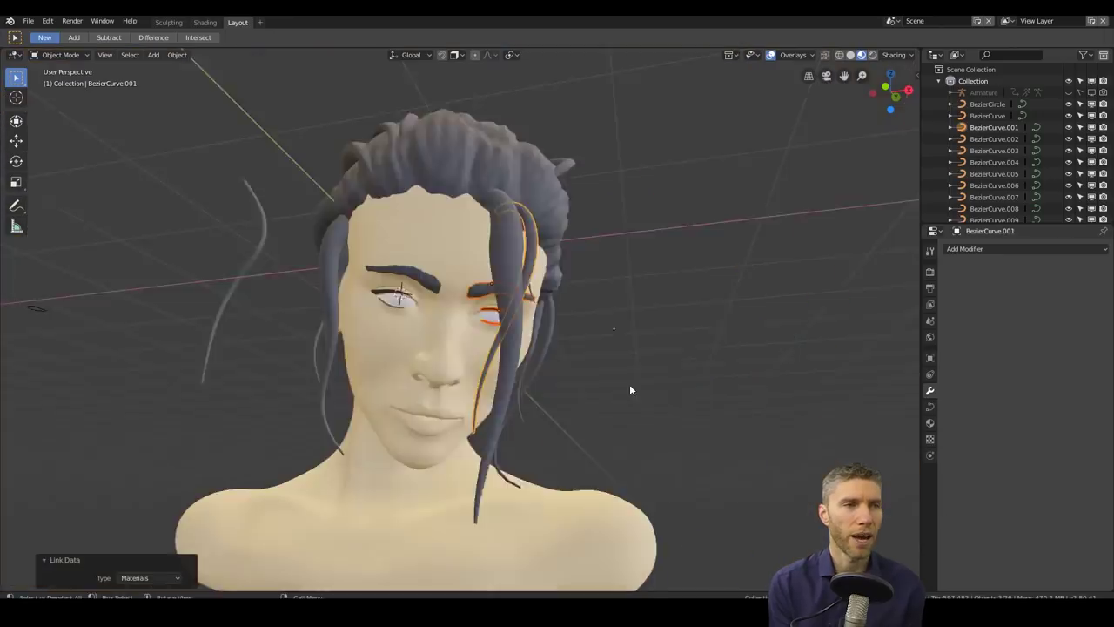
Step: Set up a blue rectangular area light beside the face, aim it at the bust and smooth the eyeballs
middle_drag(630, 384, 708, 436)
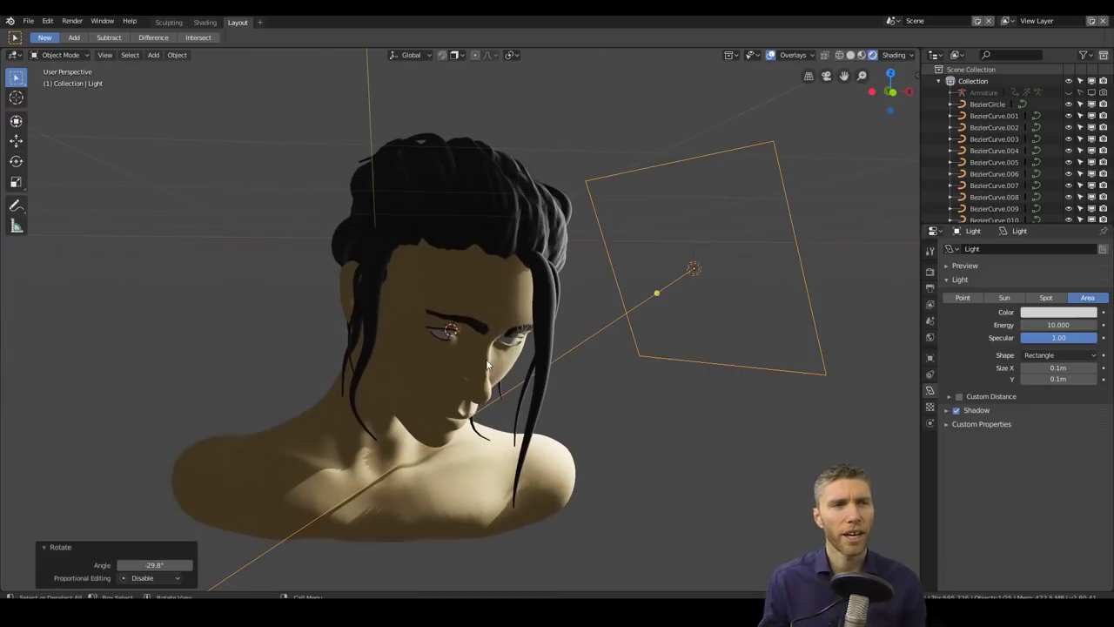
click(448, 329)
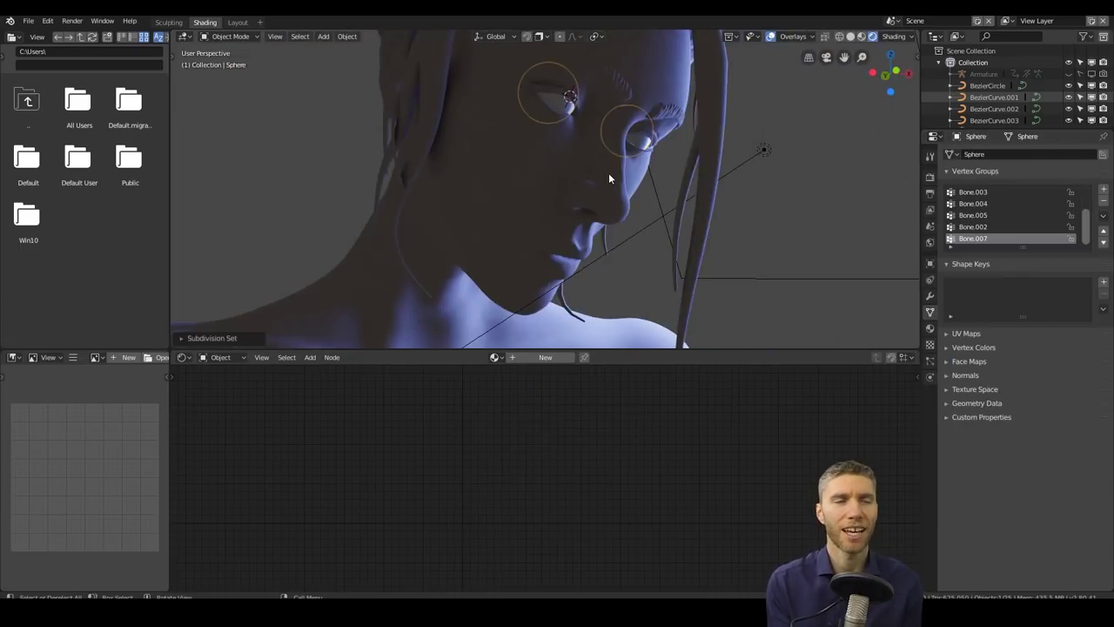
middle_drag(610, 177, 792, 196)
click(792, 197)
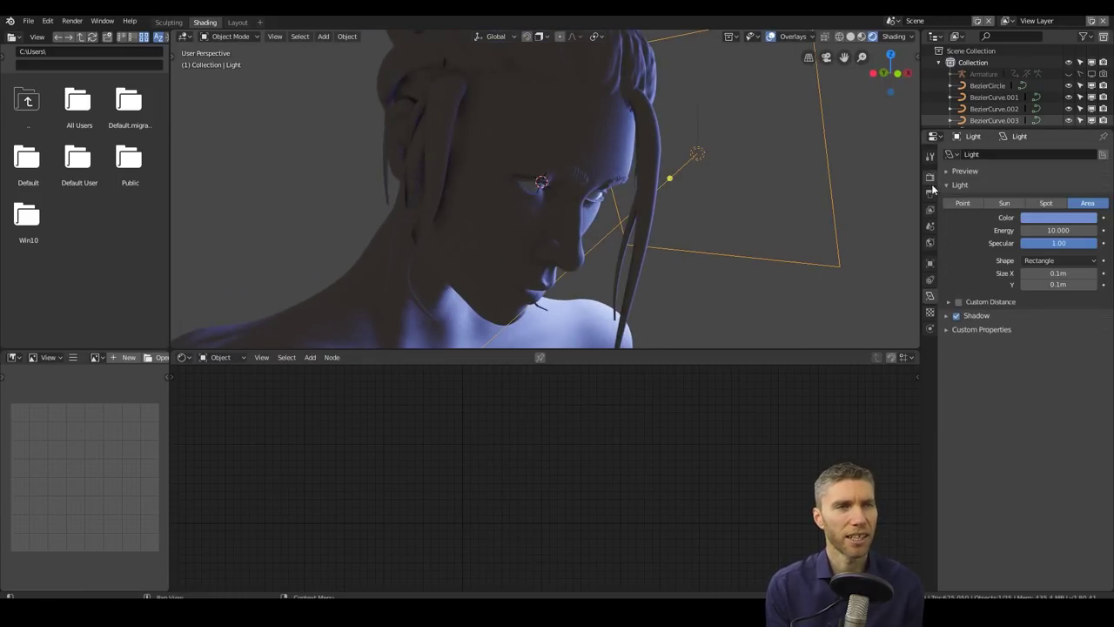
Step: Enable contact shadows on the area light and place a duplicate of the light behind the neck
click(948, 316)
middle_drag(871, 331, 828, 253)
scroll(828, 253, down, 5)
key(shift+d)
click(657, 170)
scroll(656, 169, up, 5)
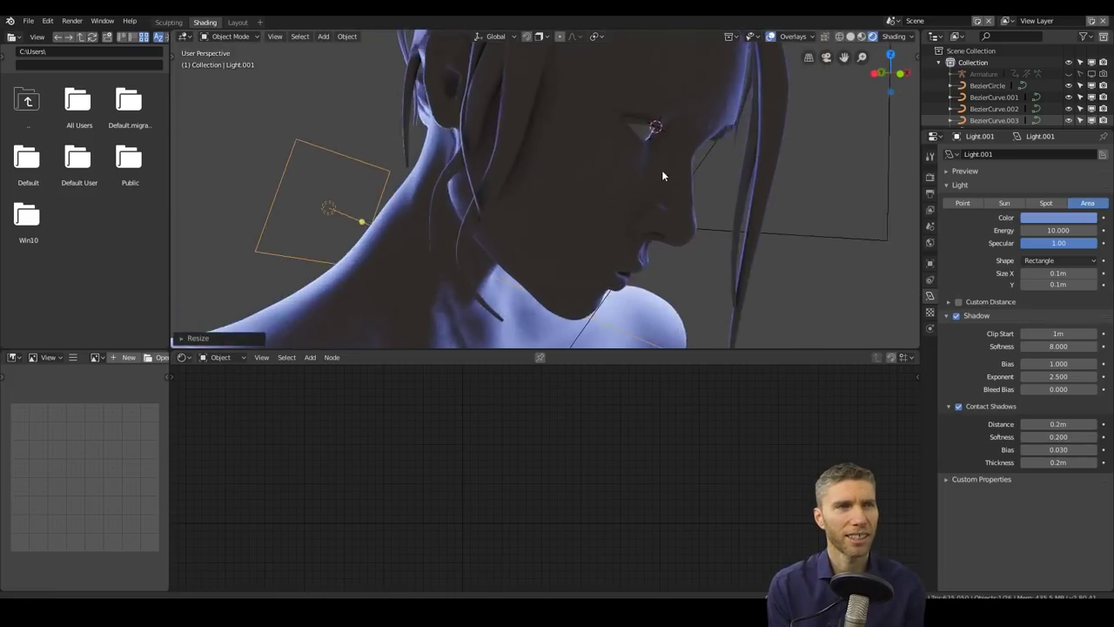
Step: Change the color of the light behind the neck to pale green
middle_drag(656, 169, 681, 172)
click(1058, 217)
click(1040, 117)
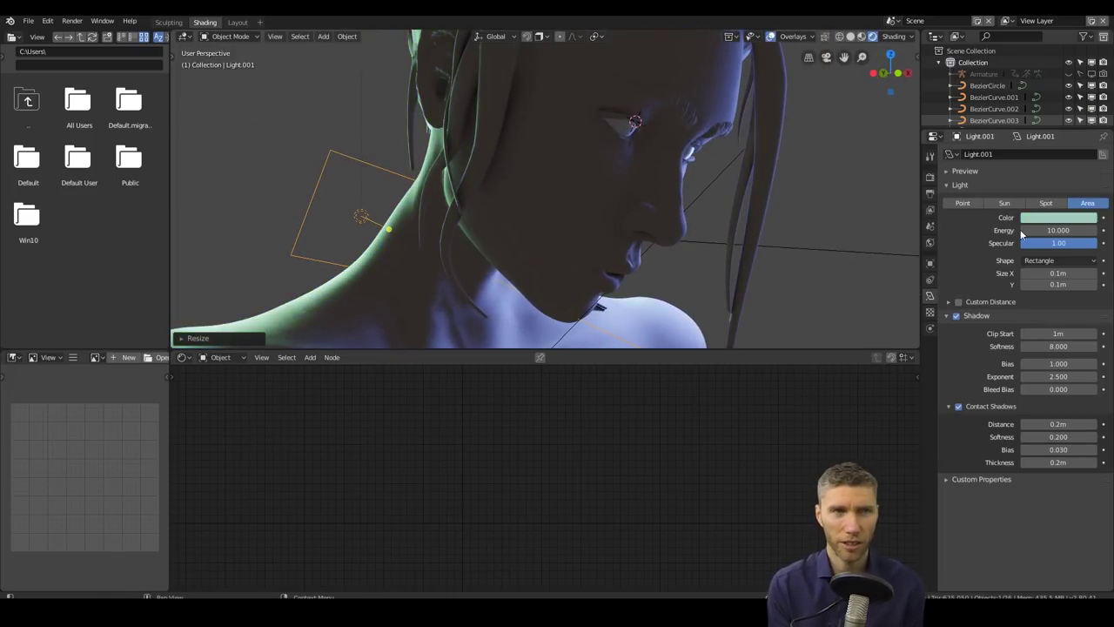
middle_drag(837, 273, 557, 217)
Step: Split the shader editor and turn both areas into 3D viewports, one looking through the camera
click(511, 155)
right_click(511, 155)
click(463, 153)
middle_drag(511, 155, 607, 199)
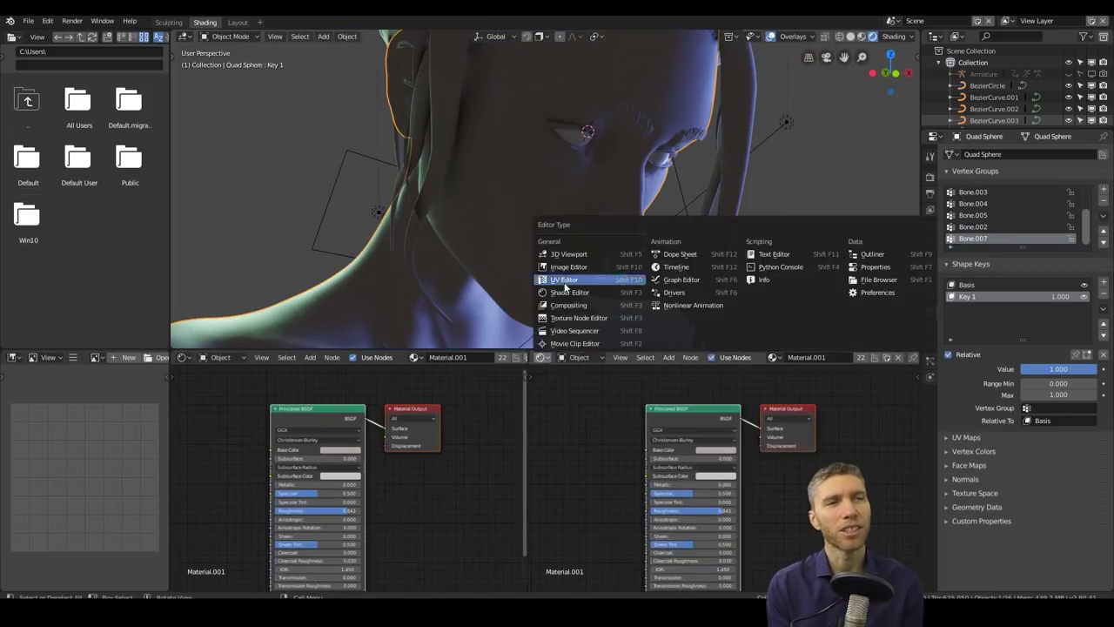
click(565, 241)
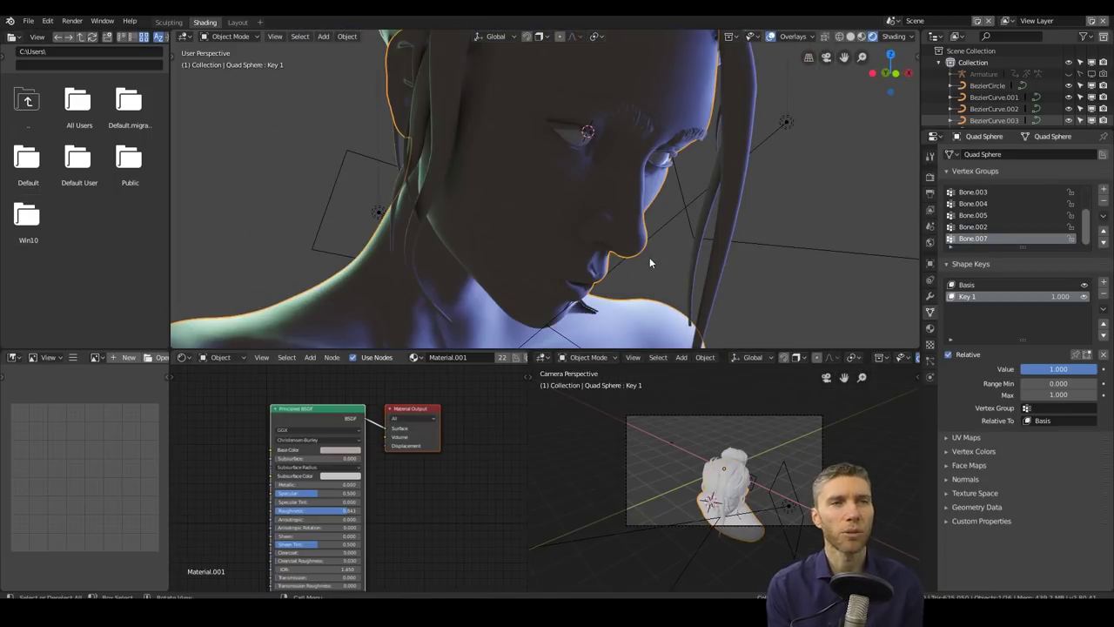
click(184, 357)
click(199, 252)
Step: Add a Bezier curve in front of the bust and bend it into a wide arc around the face
key(shift+a)
click(417, 392)
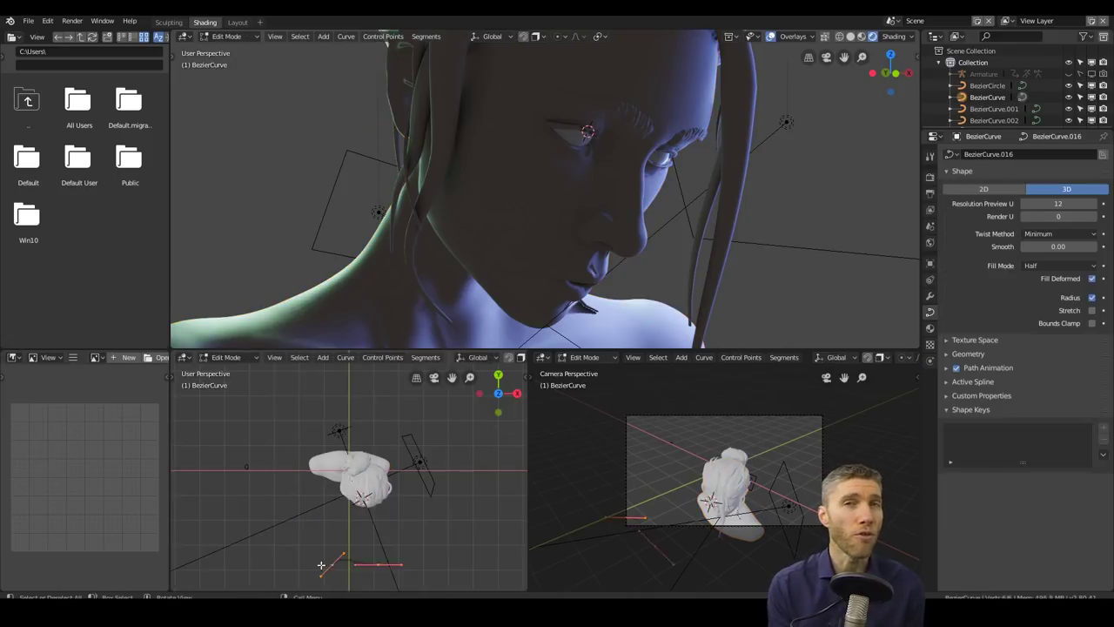
click(432, 526)
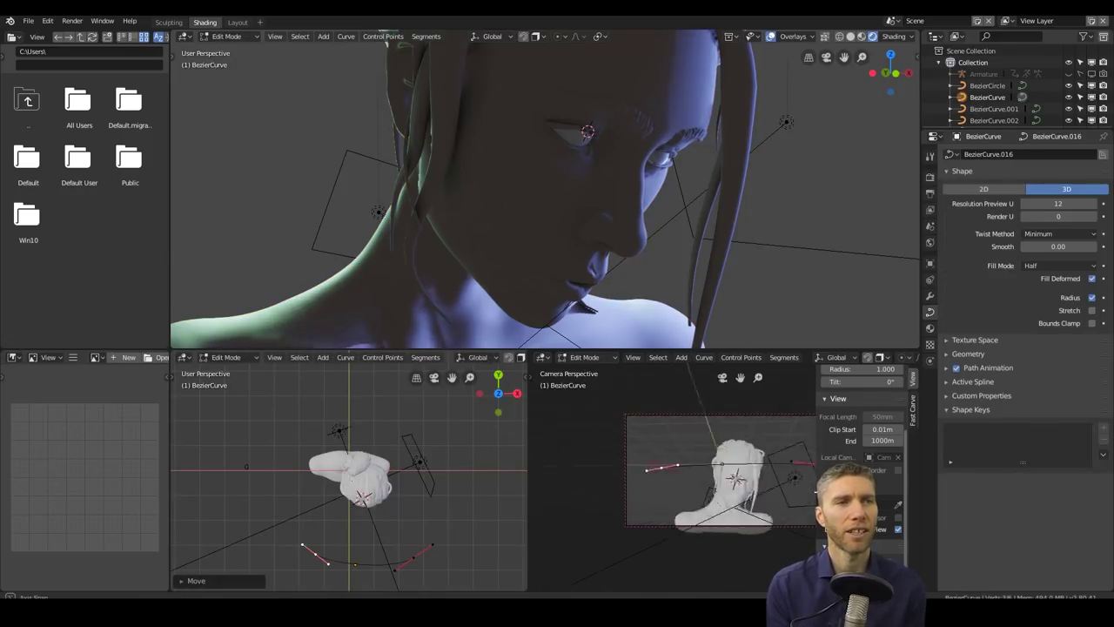
middle_drag(765, 488, 731, 477)
shift+middle_drag(333, 552, 361, 504)
Step: Finish editing the arc and add a Plain Axes empty at the 3D cursor by the eye
key(Tab)
key(shift+a)
click(450, 468)
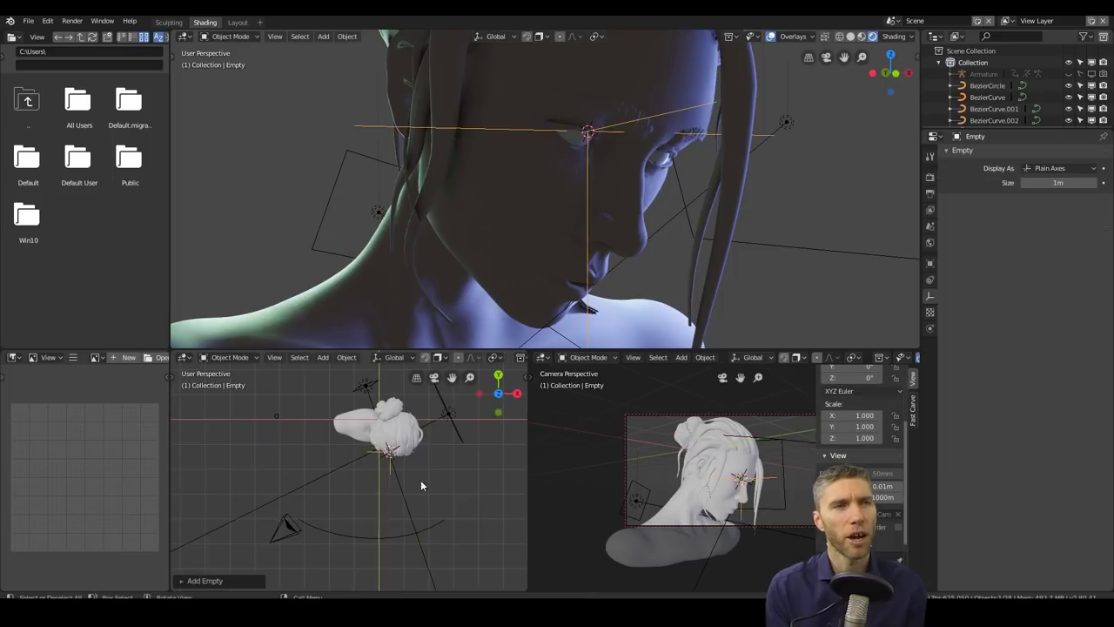
Step: Give the camera a Track To constraint targeting the Empty, with To set to -Z and Up set to Y
click(661, 416)
click(930, 279)
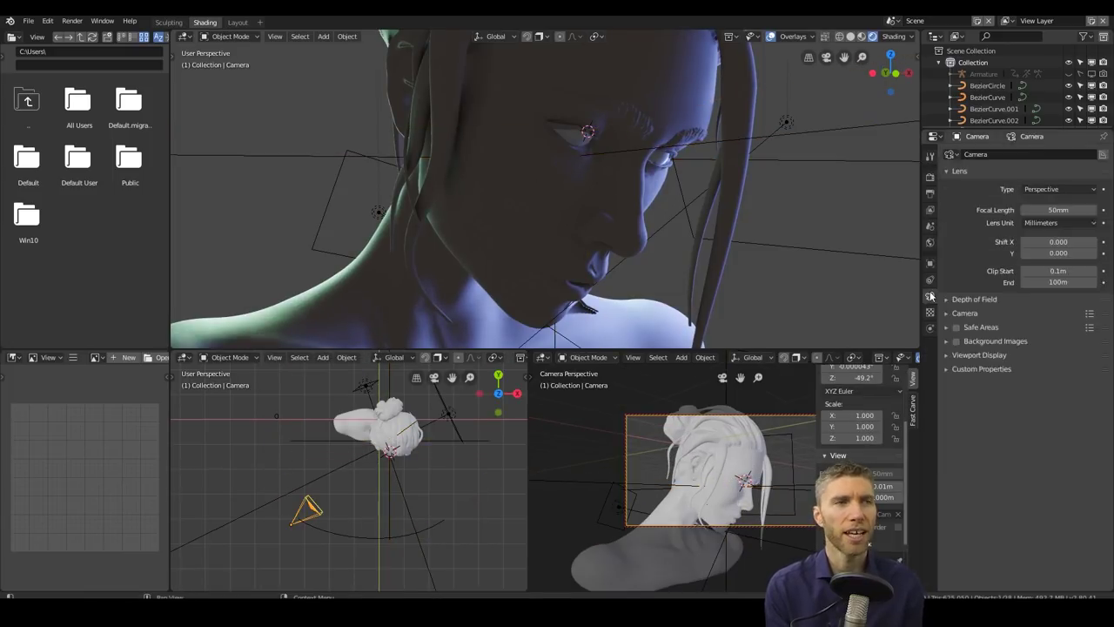
click(1027, 155)
click(975, 296)
click(1027, 193)
click(1001, 227)
click(993, 211)
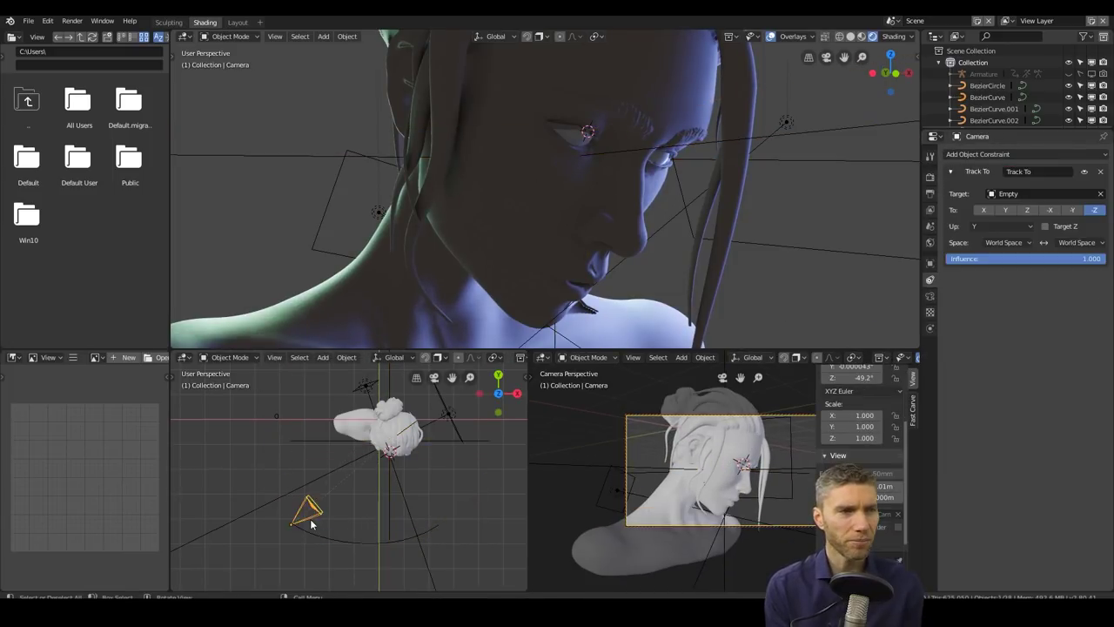
Step: Parent the camera to the arc curve so it follows the path, and show the camera view in the large viewport
middle_drag(348, 488, 316, 530)
shift+click(349, 513)
key(ctrl+p)
click(349, 509)
key(KP_0)
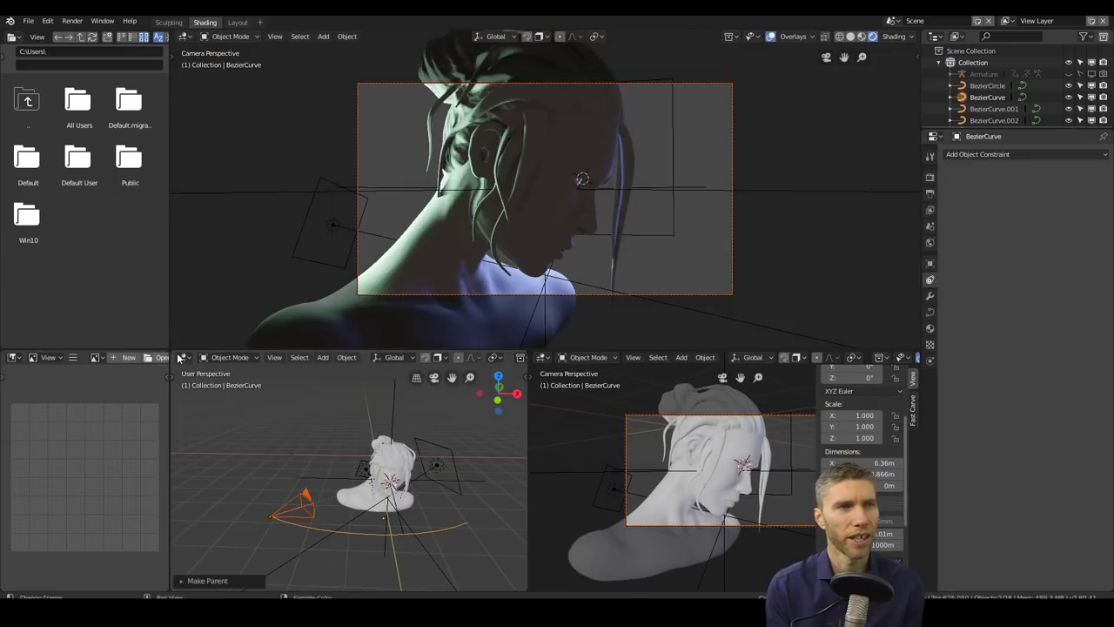
Step: Add a timeline below the large viewport, play the camera move and adjust the arc's end points from the top view
drag(500, 349, 500, 321)
key(space)
key(KP_7)
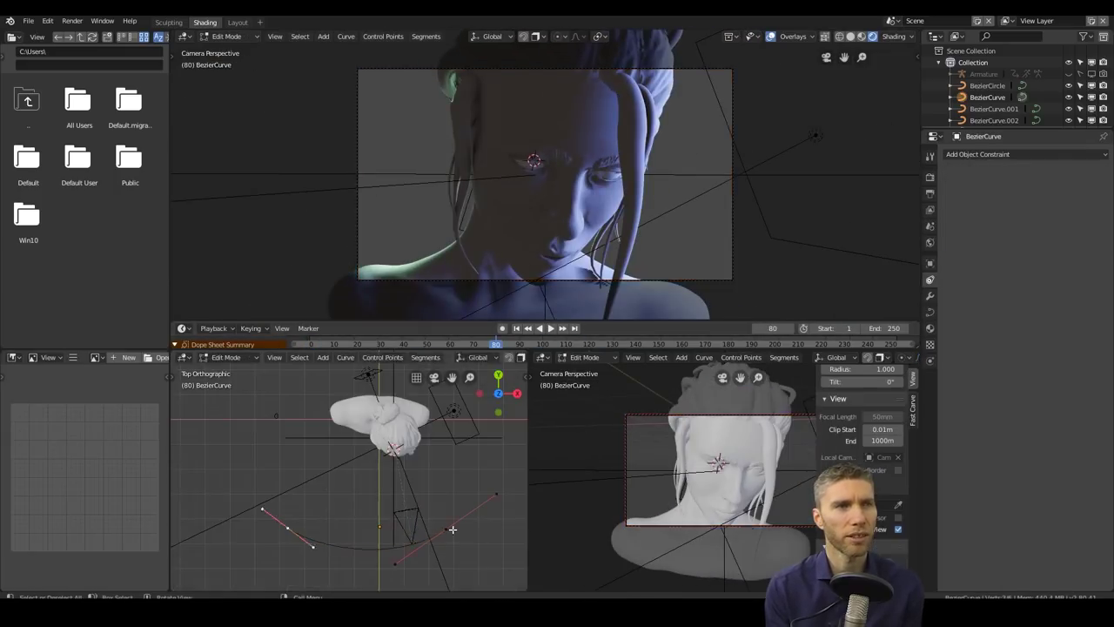
key(Escape)
Step: Set the arc curve's path animation to 200 frames
click(929, 311)
double_click(1042, 385)
text(200)
key(Return)
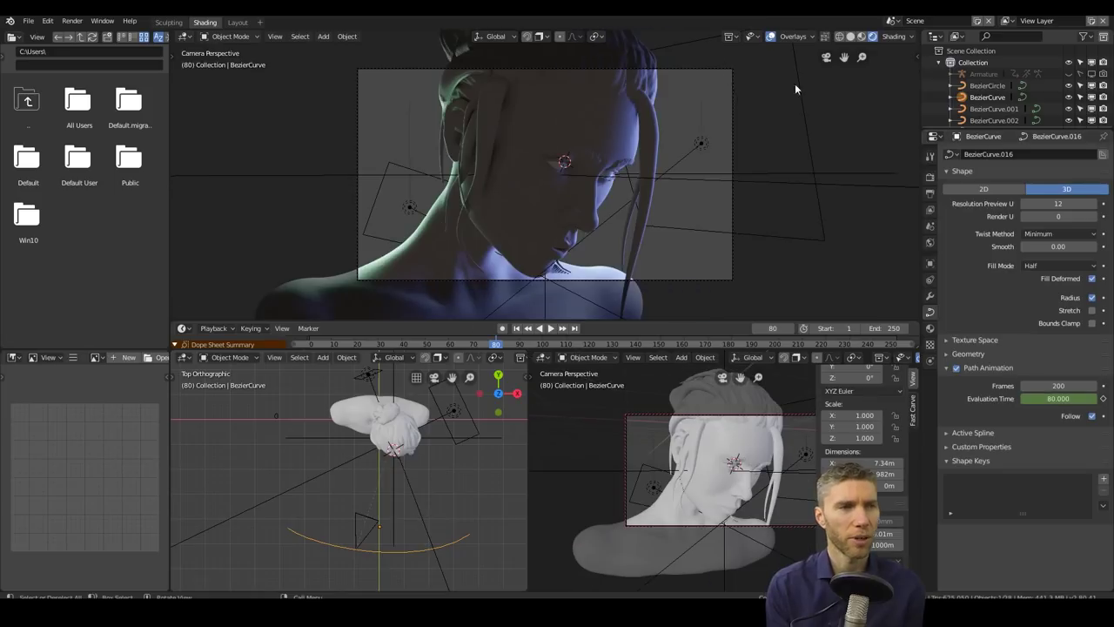
Step: Enable Bloom in the render settings and expand its options
click(929, 177)
click(956, 245)
click(970, 245)
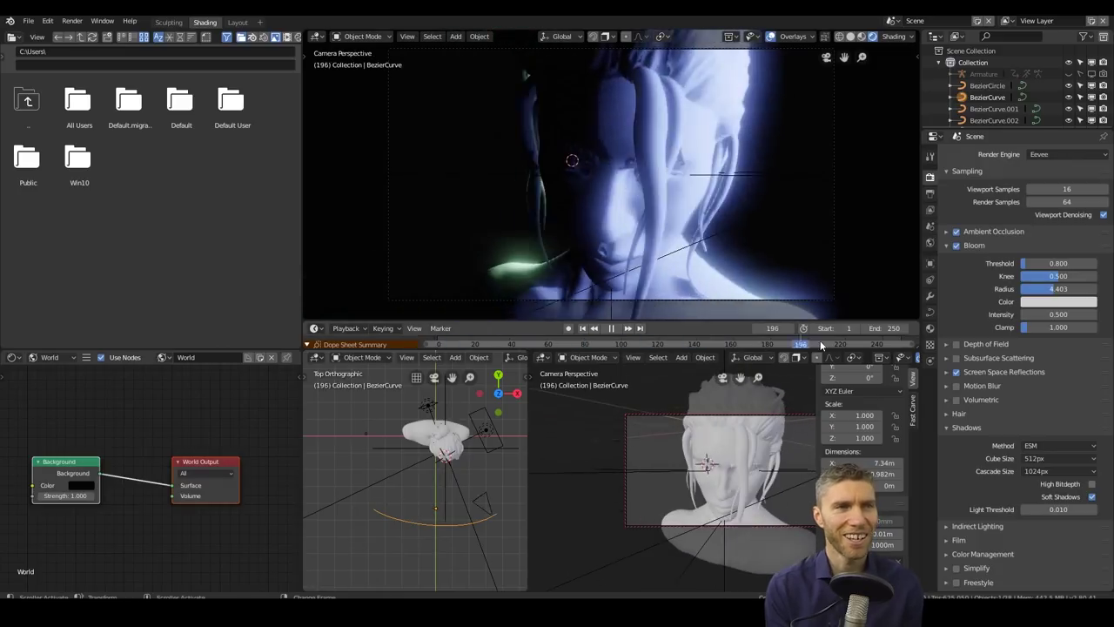
Step: Duplicate an area light to the front side of the bust near the camera path and rotate it toward the head
middle_drag(740, 435, 701, 463)
click(657, 520)
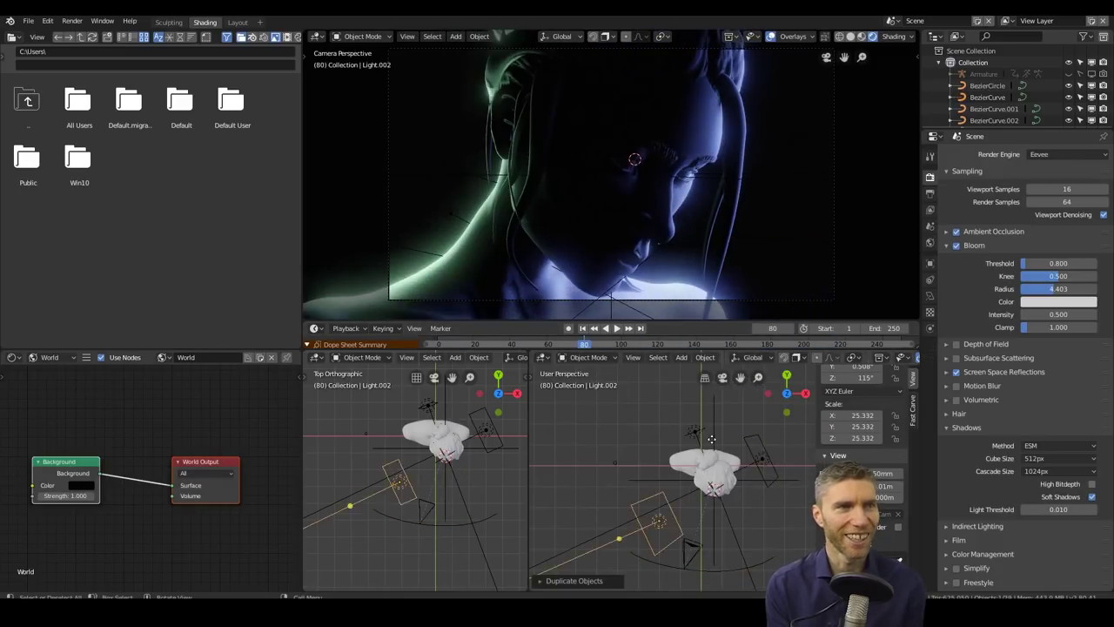
key(r)
Step: Color the new area light pink and adjust its angle toward the face
click(1018, 233)
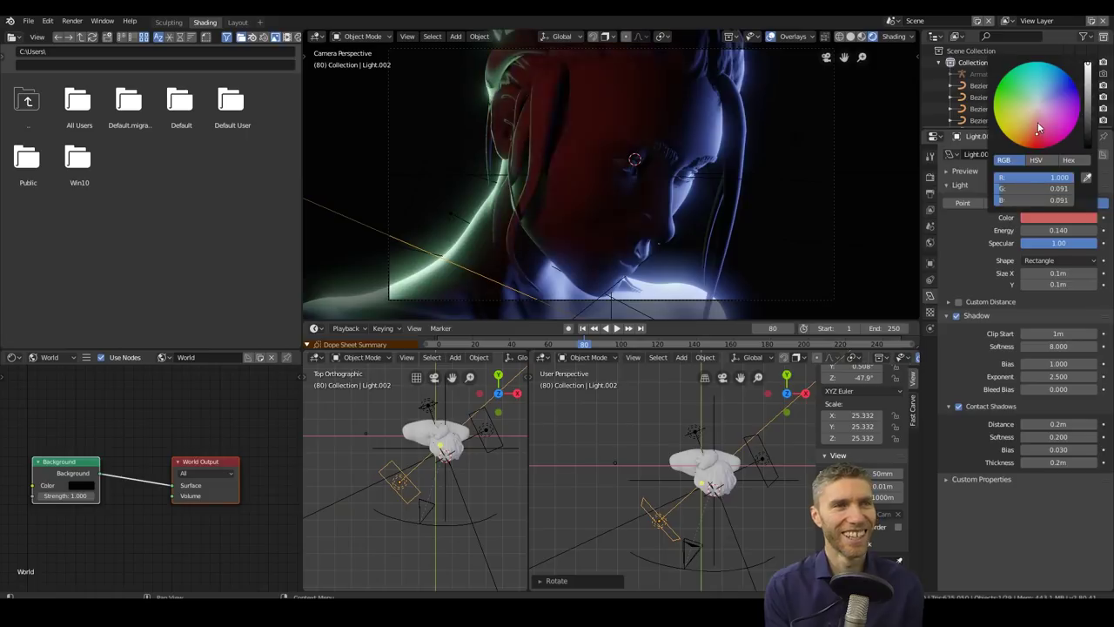
click(1059, 217)
click(1070, 83)
key(r)
Step: Set the Bloom threshold to 0.700 and radius to 1.581, and focus the camera's depth of field on the face
click(929, 176)
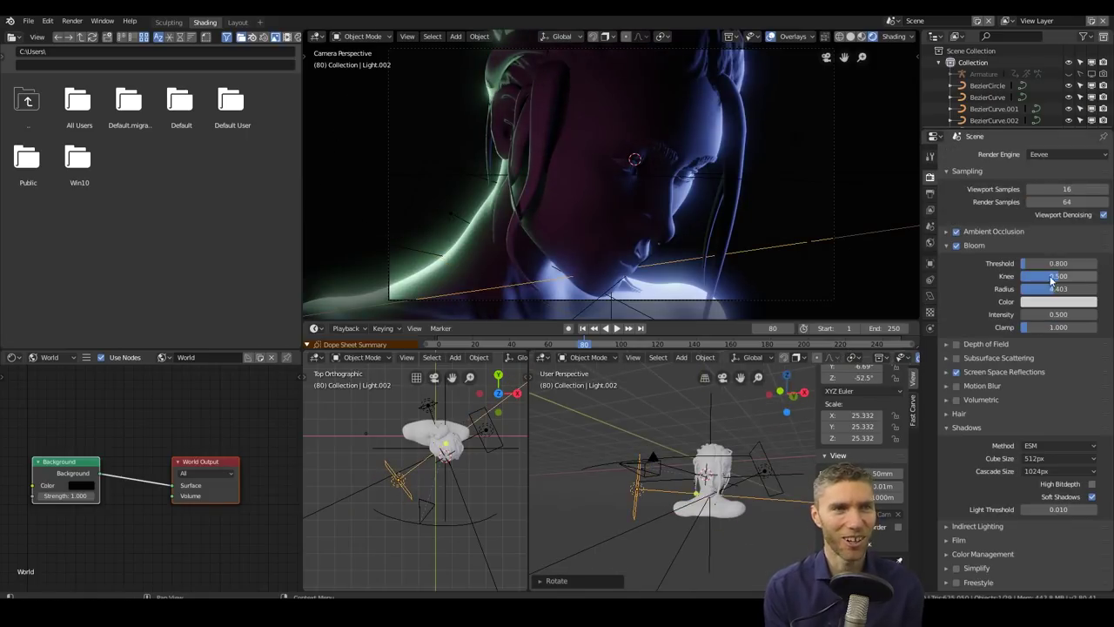
drag(1053, 274, 1038, 294)
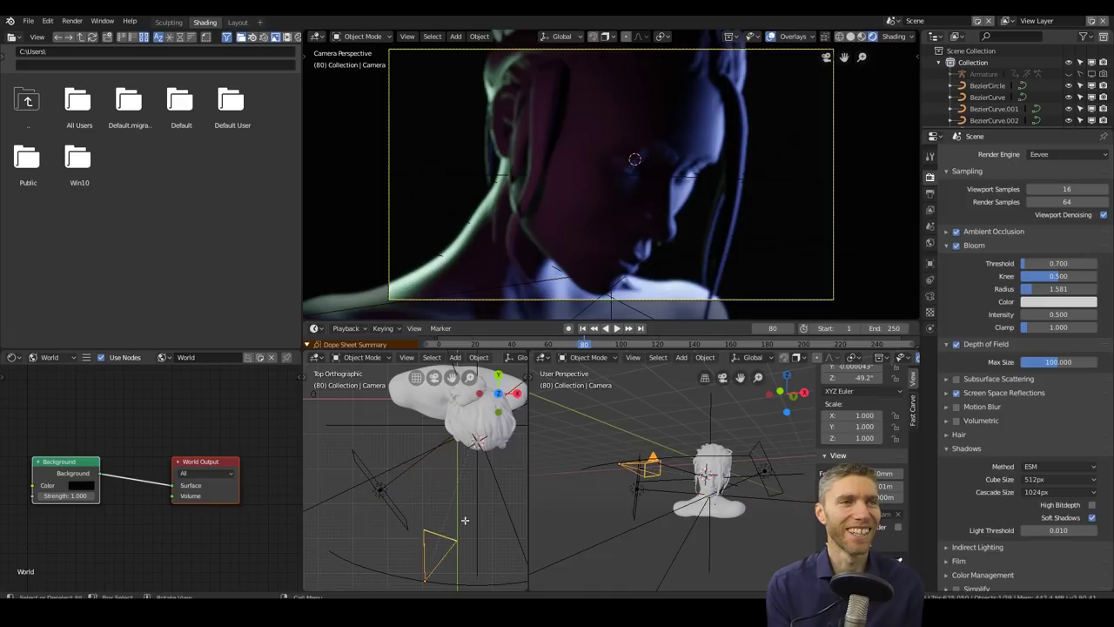
click(930, 296)
click(1092, 316)
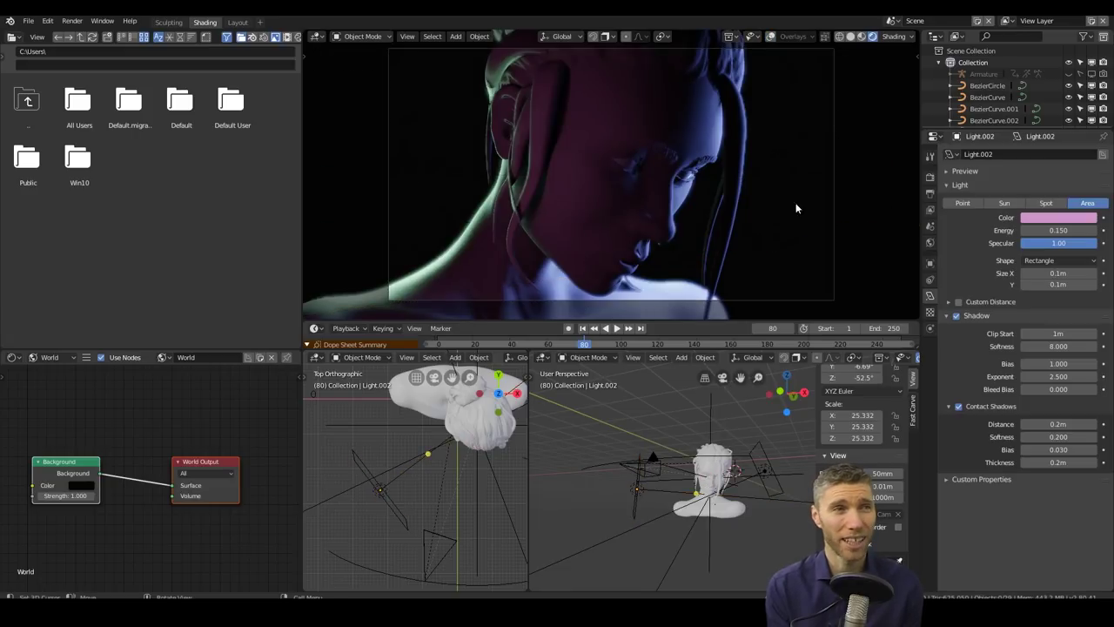
Step: Play the camera animation and stop at frame 69
key(space)
click(566, 343)
key(Escape)
Step: Enable Subsurface Scattering and set the bust material's subsurface to 0.152, specular to 0.410 and roughness to 0.652
click(931, 178)
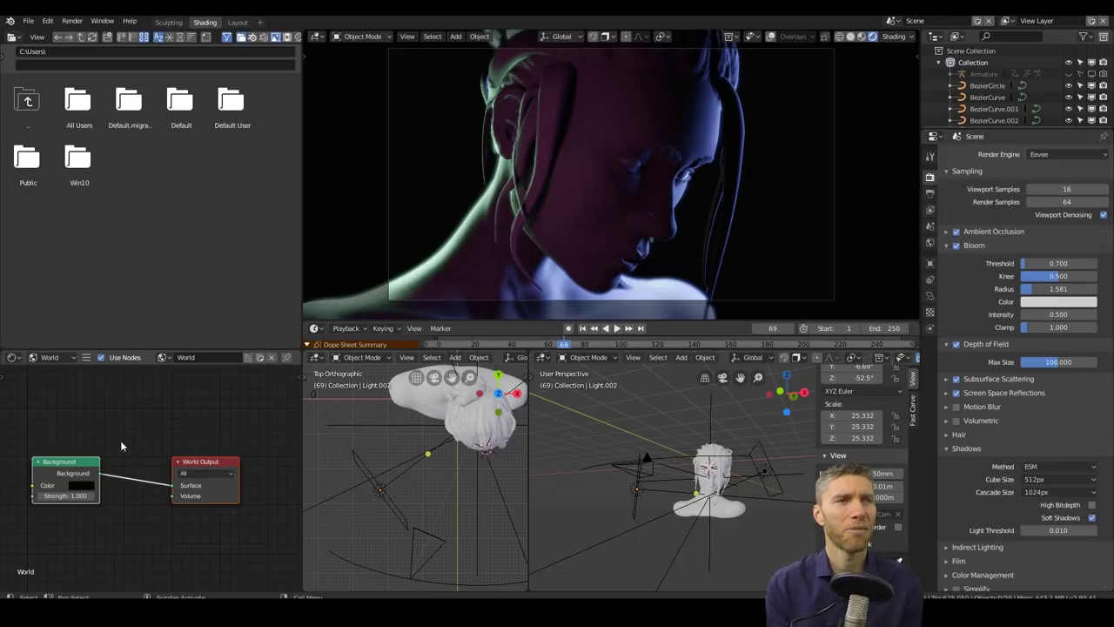
click(457, 413)
scroll(156, 461, up, 5)
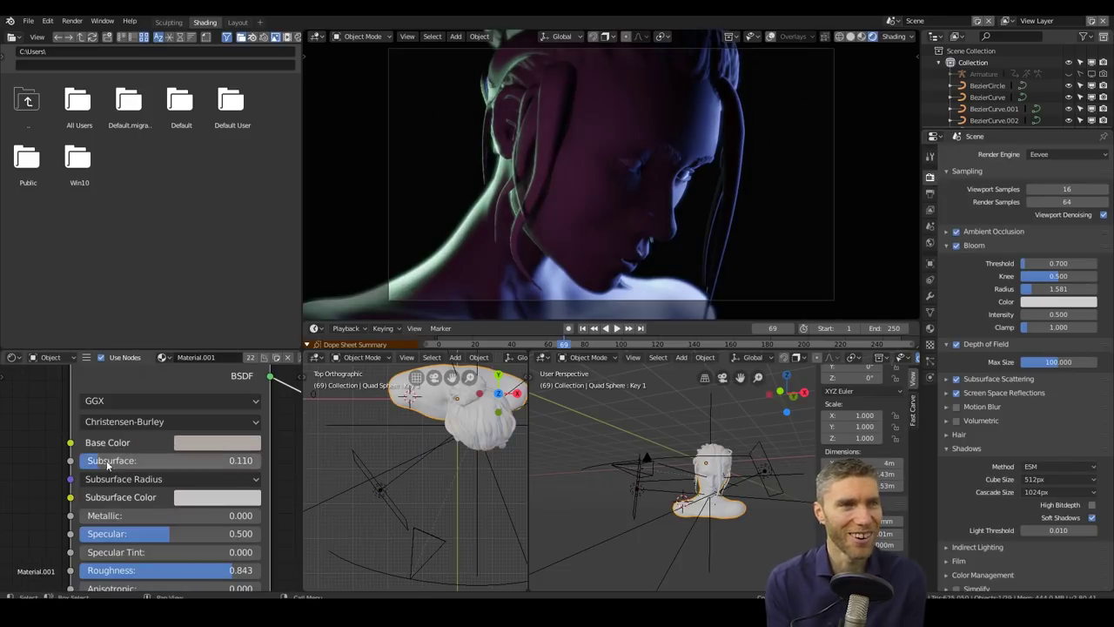
drag(174, 459, 139, 459)
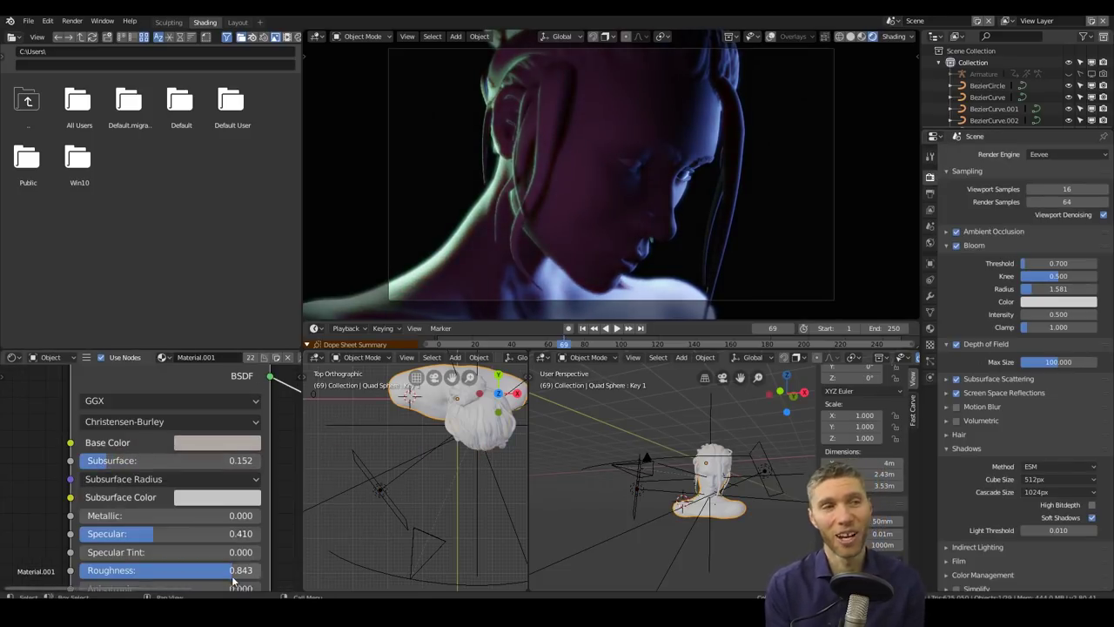
drag(229, 579, 201, 575)
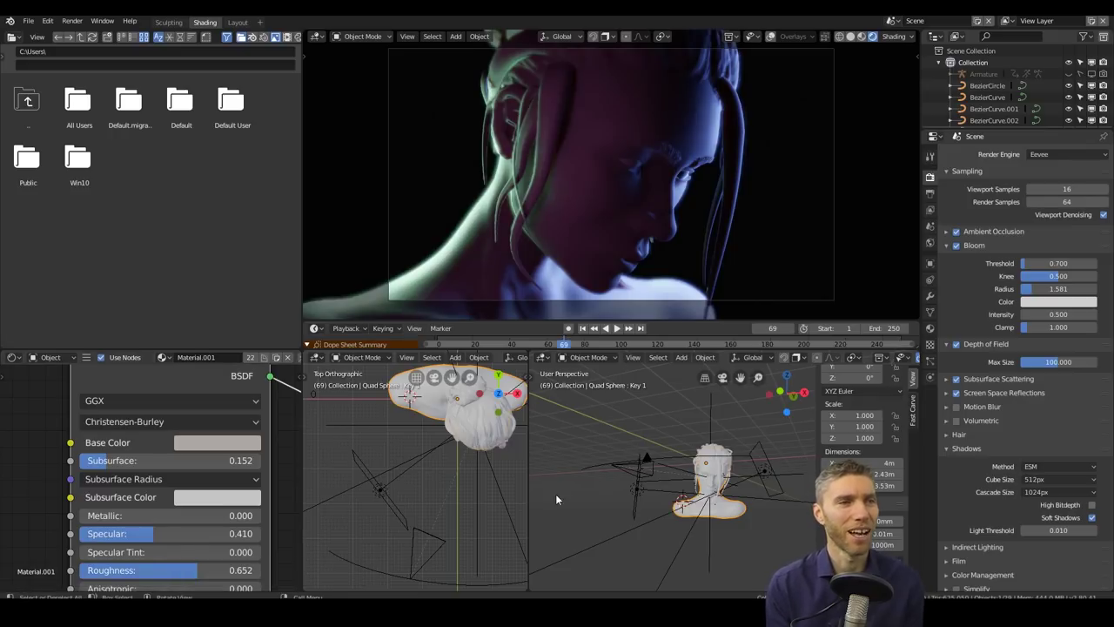
scroll(954, 493, down, 4)
click(1054, 448)
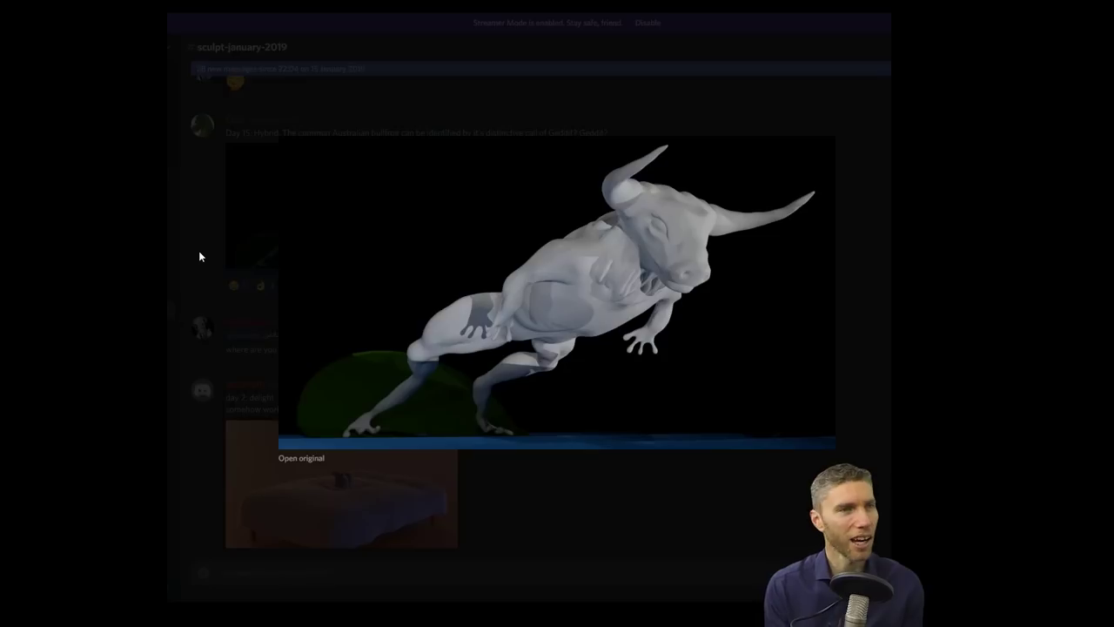
Step: In Discord's sculpt-january-2019 channel, view the cat-on-a-bed render and the goat, lion and duck hybrid at full size
click(199, 257)
click(339, 488)
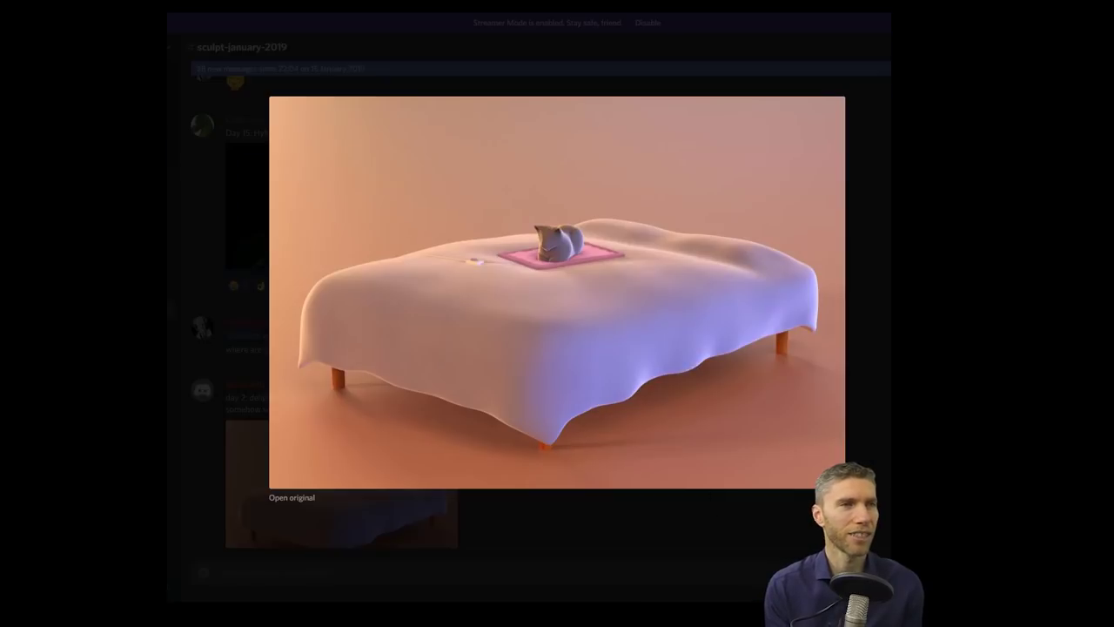
click(806, 514)
scroll(781, 469, down, 5)
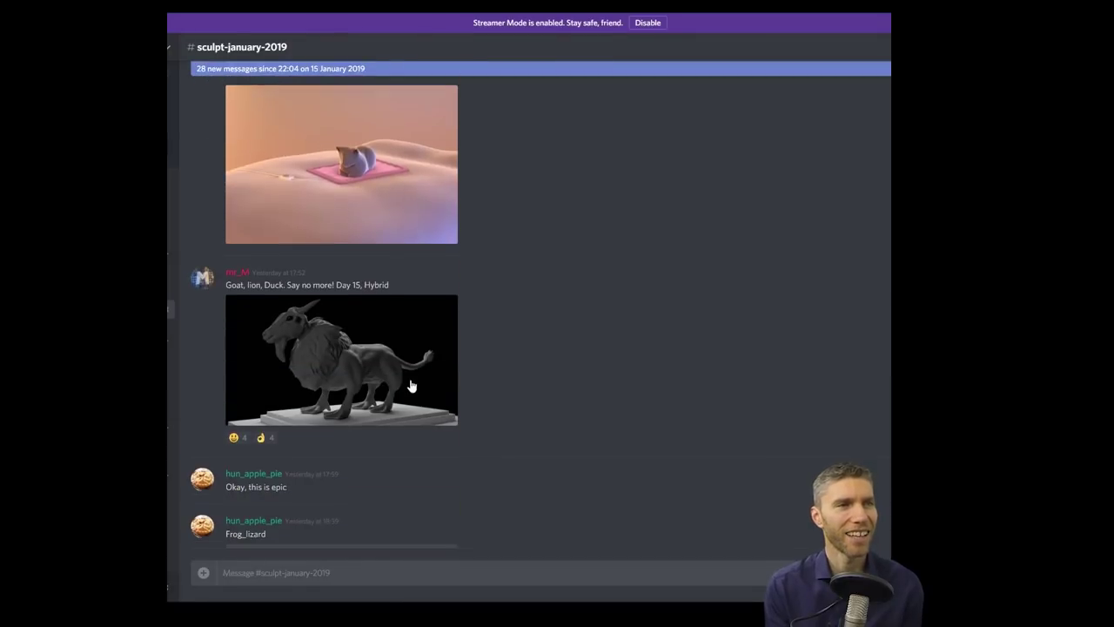
click(411, 378)
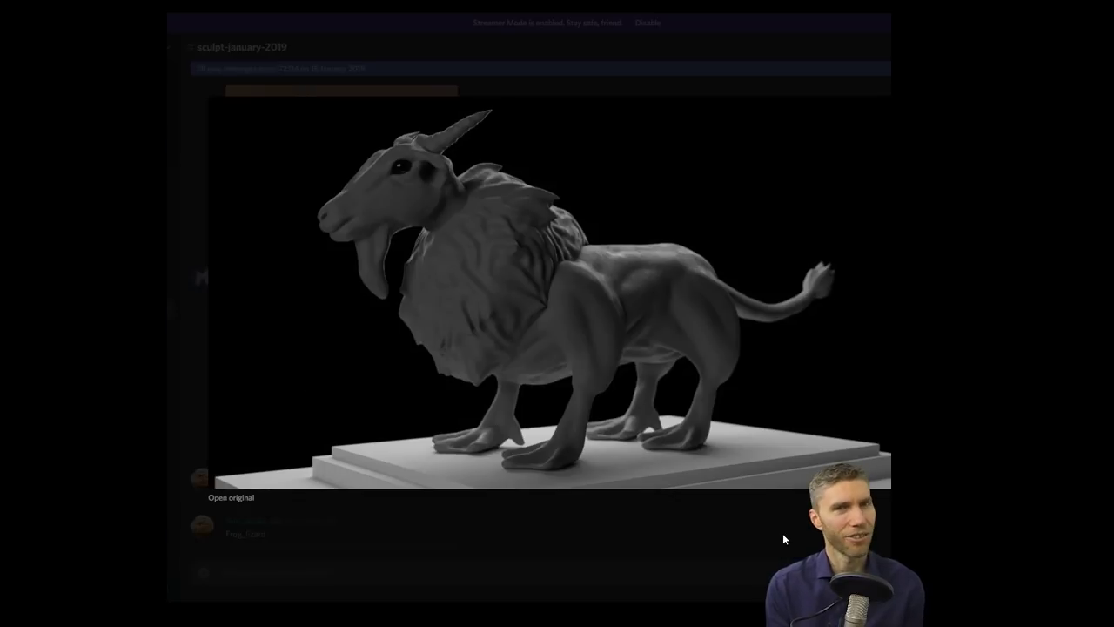
click(783, 534)
Step: View the frog-lizard sculpt and the skull-headed whale hybrid at full size
scroll(784, 534, down, 4)
click(323, 293)
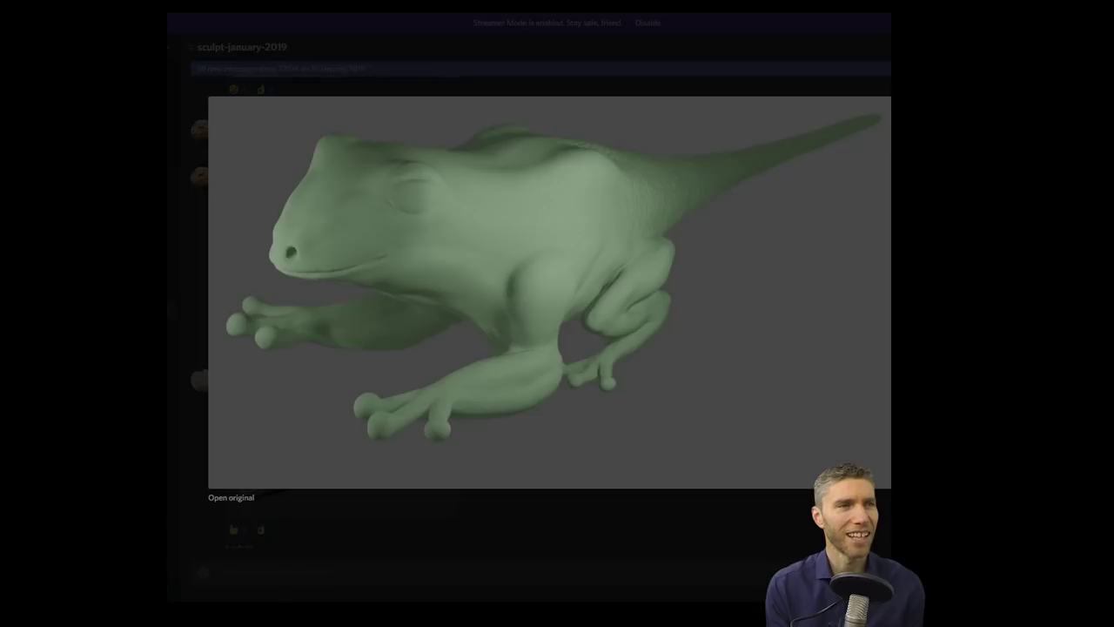
click(784, 534)
scroll(783, 533, down, 2)
click(339, 331)
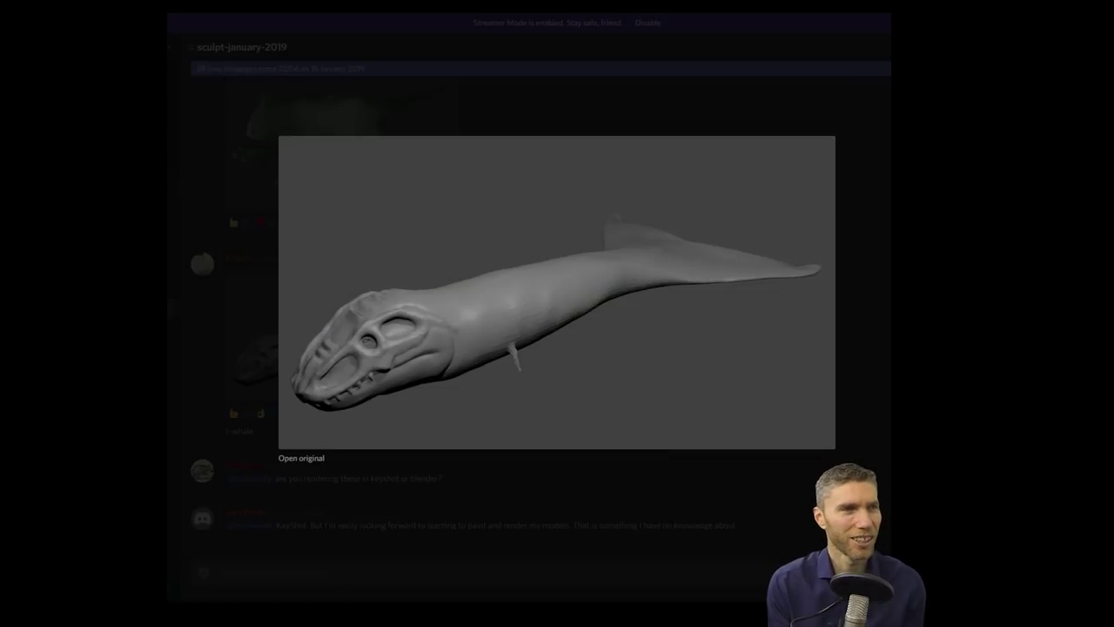
click(824, 436)
Step: View the blue Day 15 reptile hybrid and the first bunny shark image at full size
scroll(824, 436, down, 6)
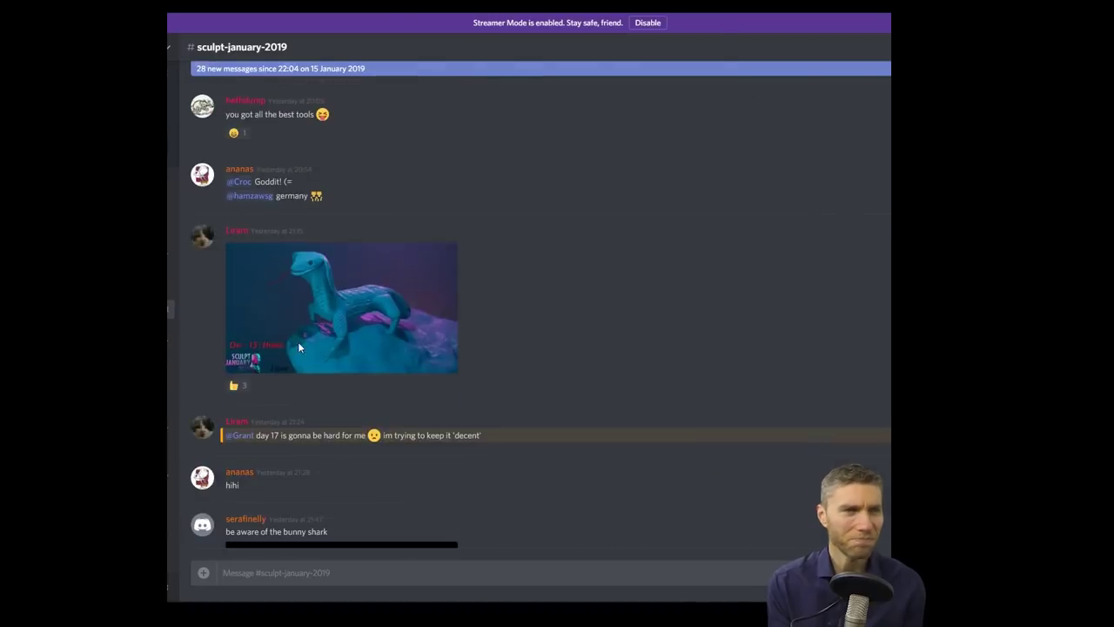
click(306, 348)
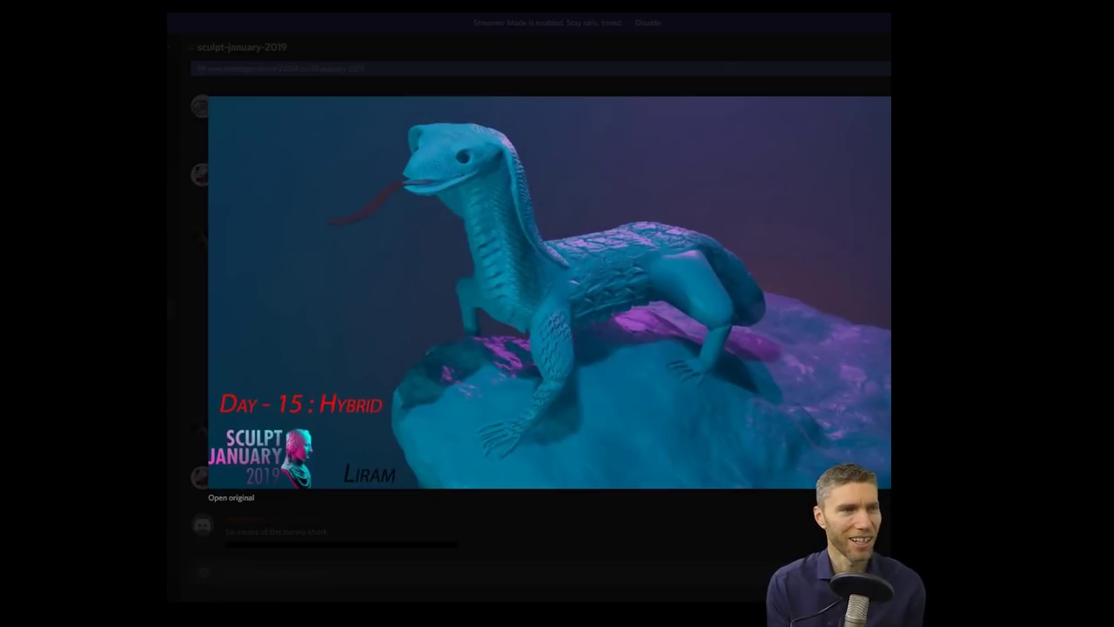
key(Escape)
click(348, 322)
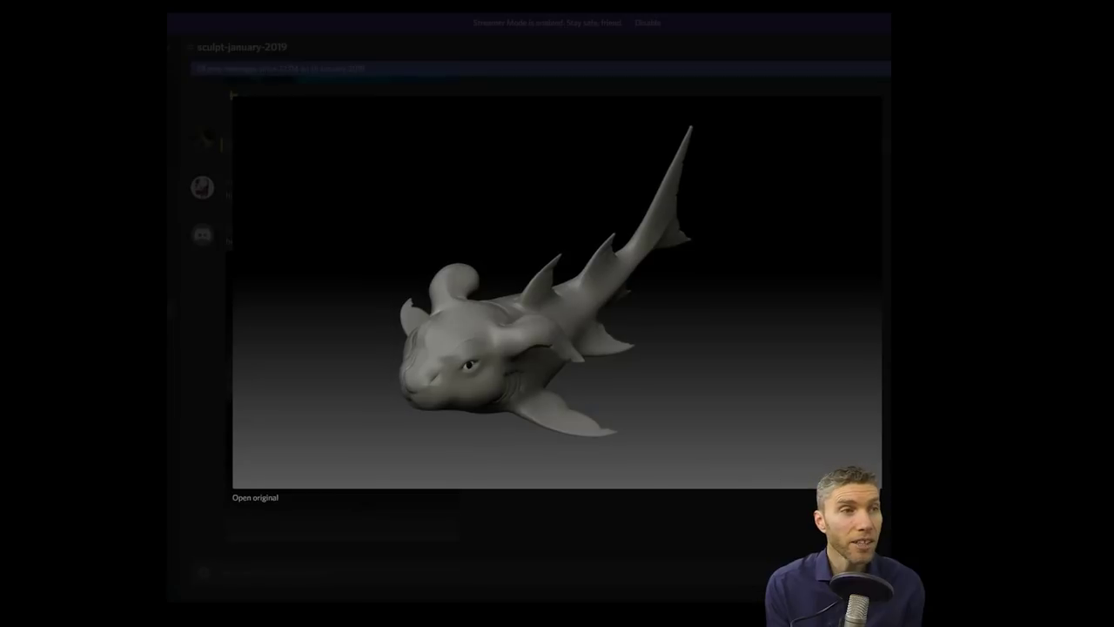
key(Escape)
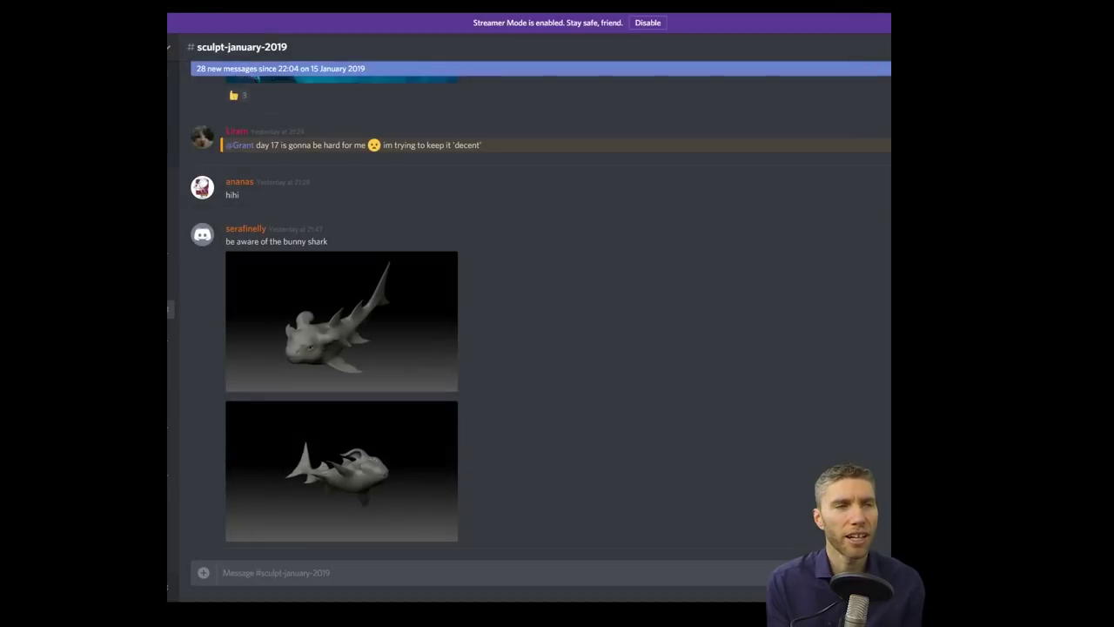
Step: View the cockatrice sculpt and the sheet of five red sculpts at full size
scroll(775, 474, down, 5)
click(339, 348)
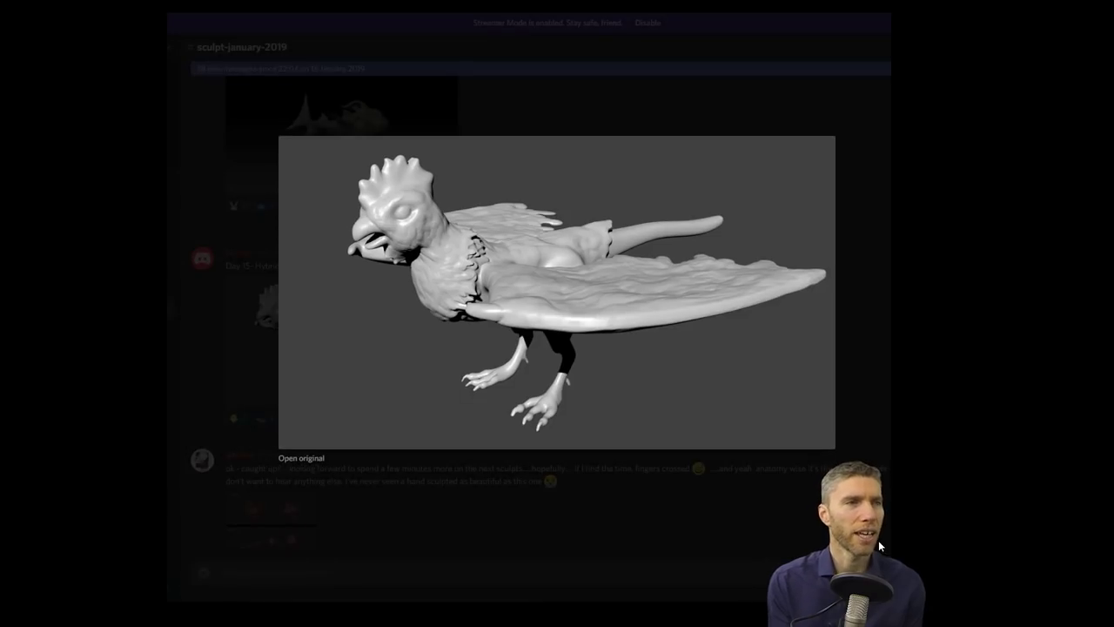
key(Escape)
scroll(270, 451, down, 3)
click(270, 451)
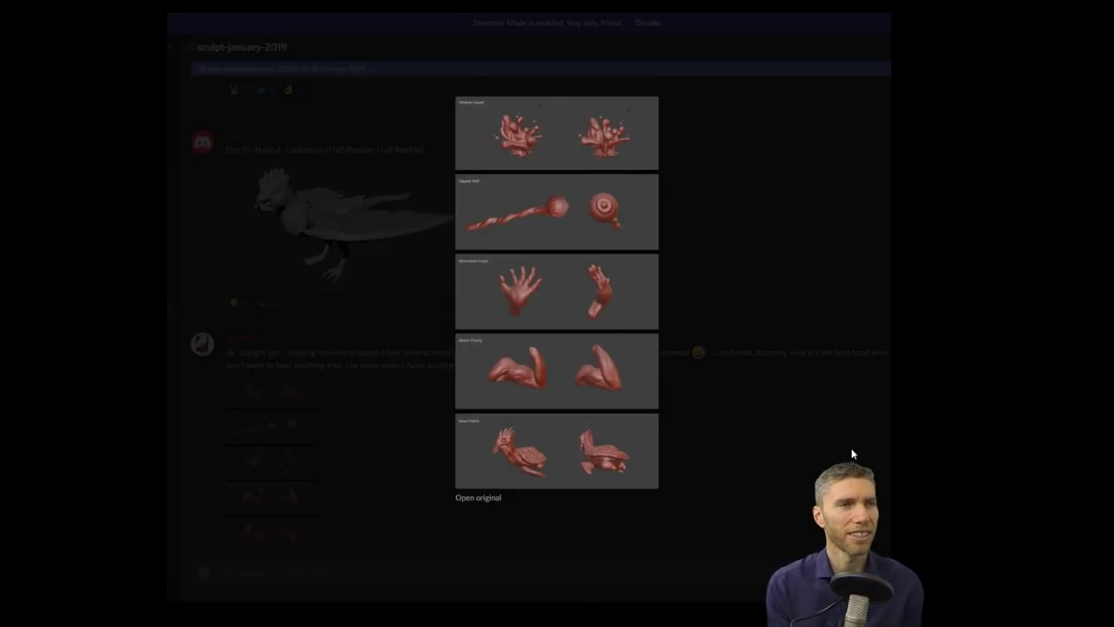
key(Escape)
Step: View the chained horned head render and the close-up of the winged toad at full size
scroll(418, 398, down, 4)
click(418, 398)
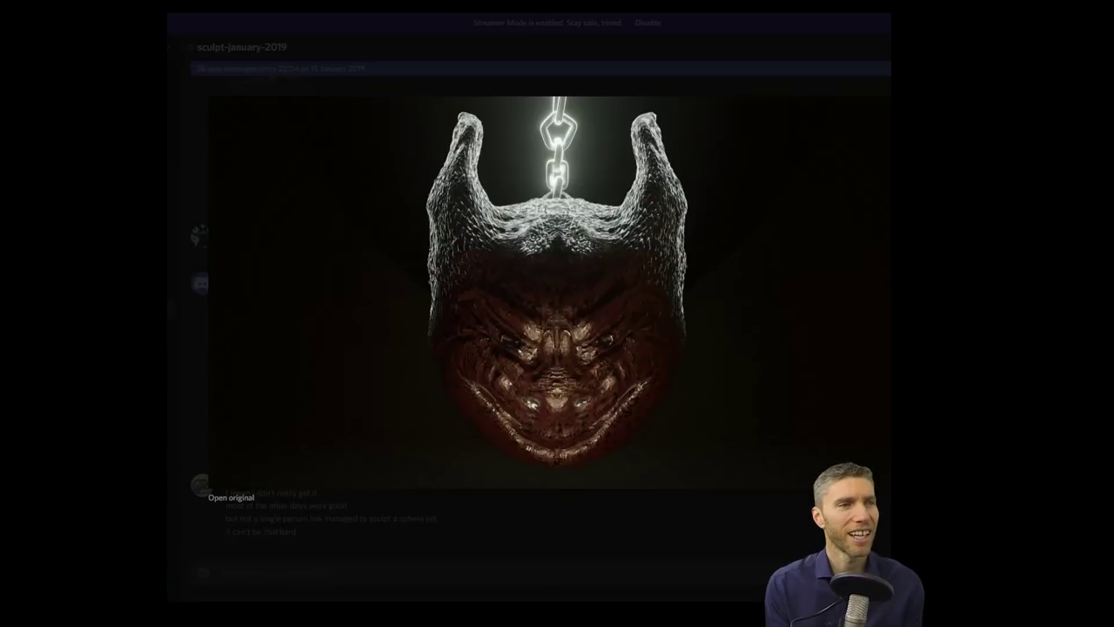
key(Escape)
scroll(764, 439, down, 4)
click(309, 409)
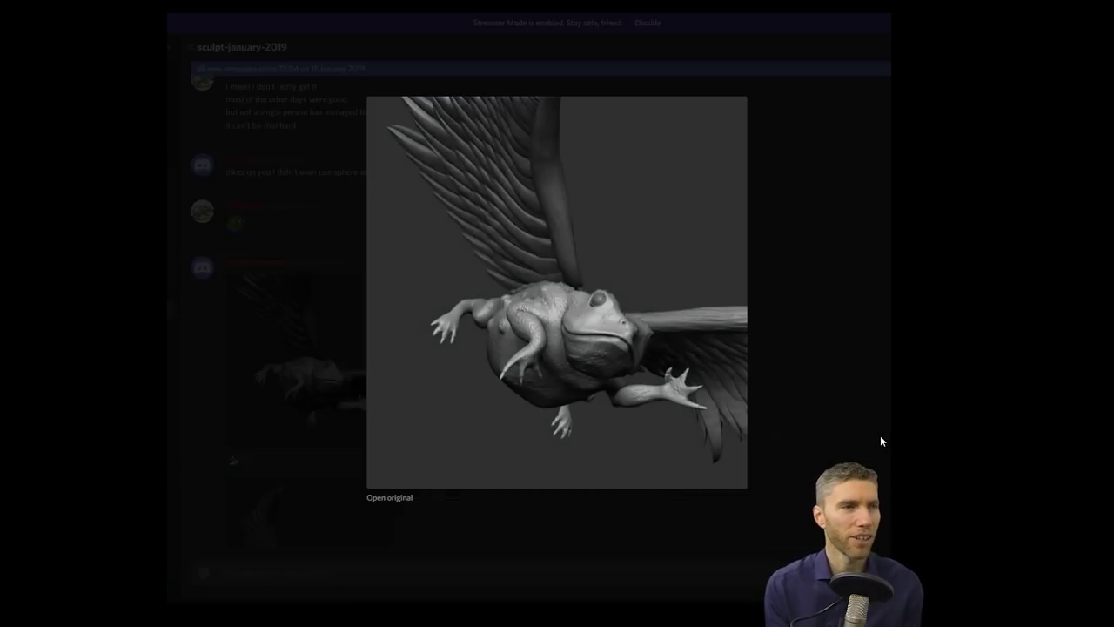
key(Escape)
Step: View the thumb figure in red held between two fingers and the multicolored scorpion screenshot at full size
scroll(841, 439, down, 5)
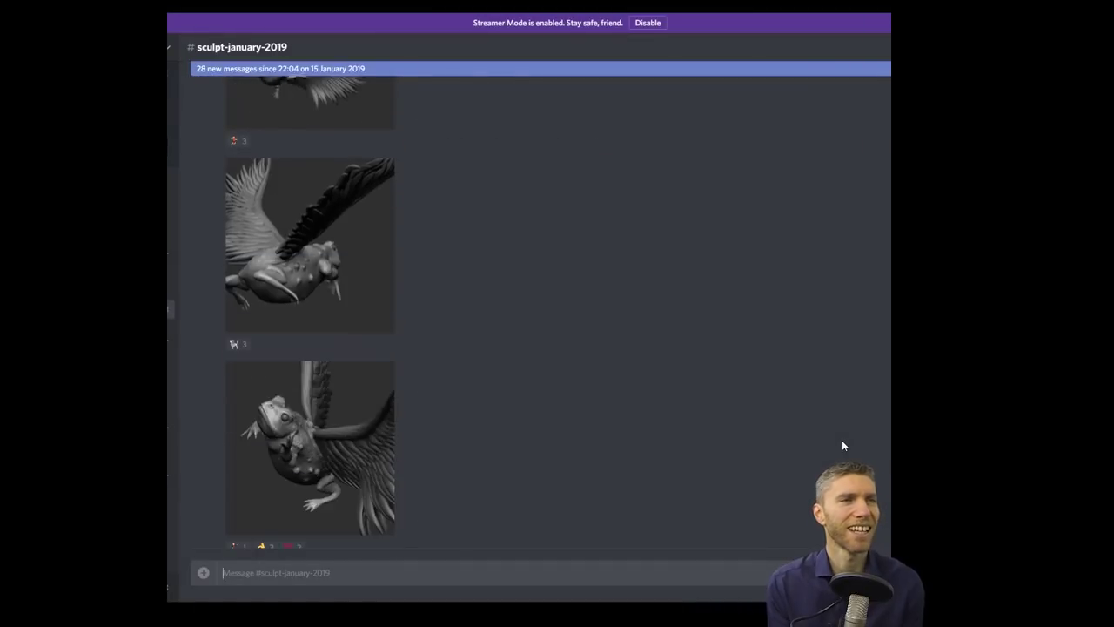
scroll(842, 440, down, 3)
click(363, 372)
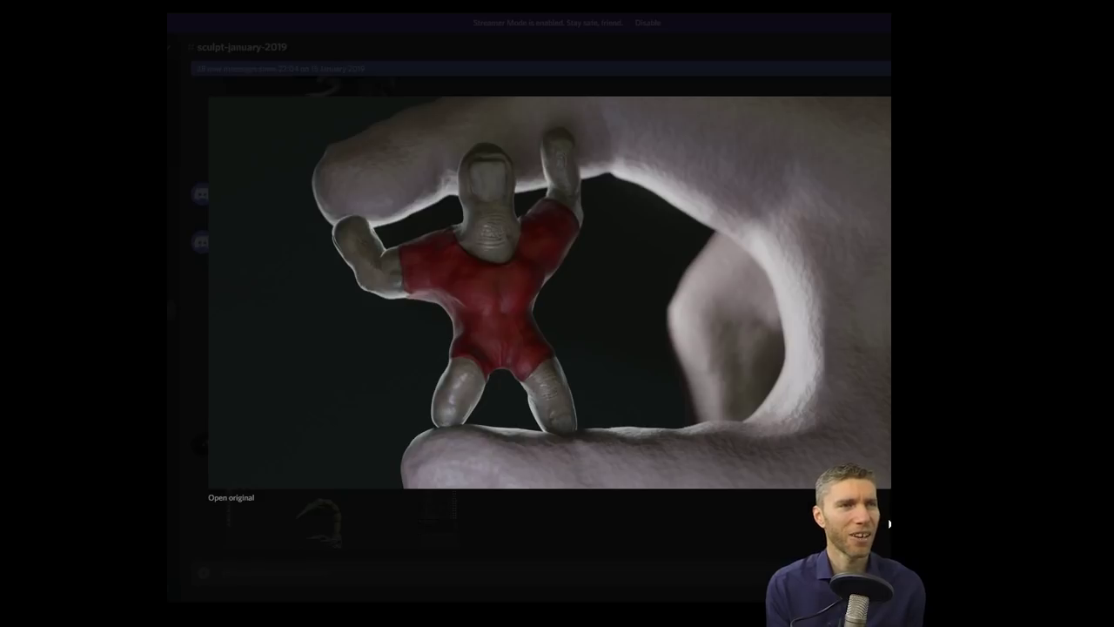
key(Escape)
scroll(684, 492, down, 3)
scroll(684, 492, down, 1)
click(341, 452)
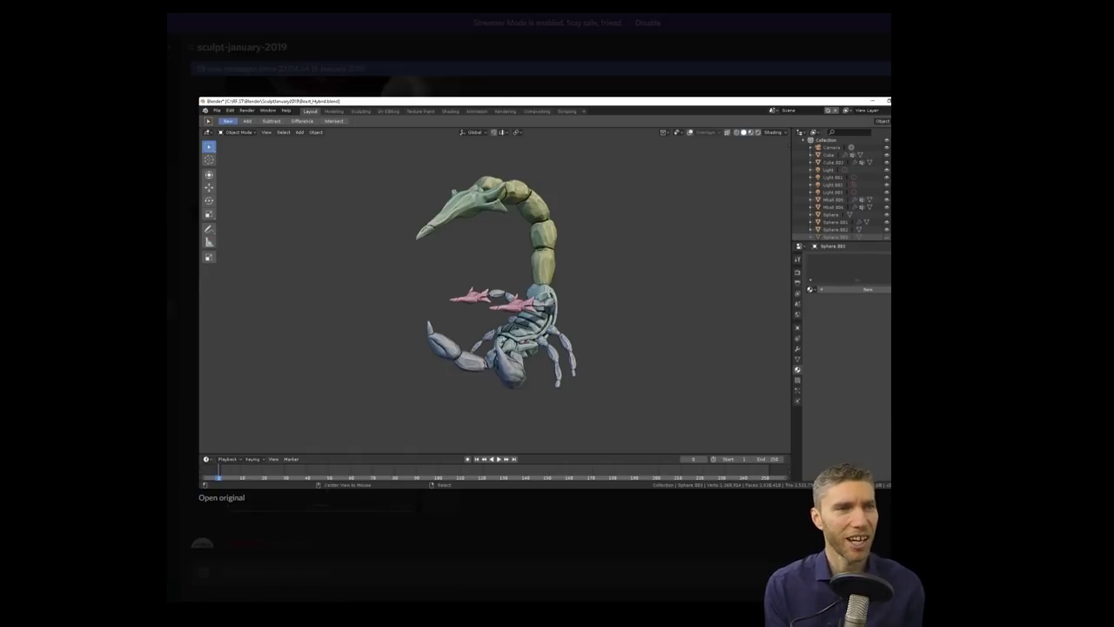
key(Escape)
Step: View the ant with a glass ball and the speckled empty shell at full size
scroll(714, 442, down, 1)
click(348, 366)
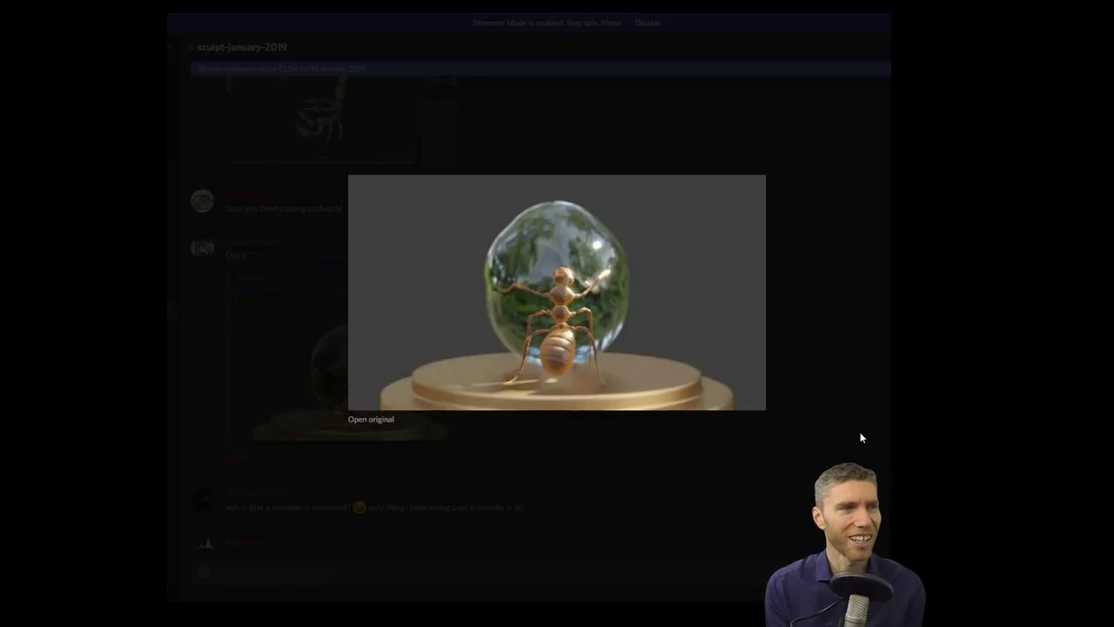
key(Escape)
scroll(377, 363, down, 5)
click(378, 363)
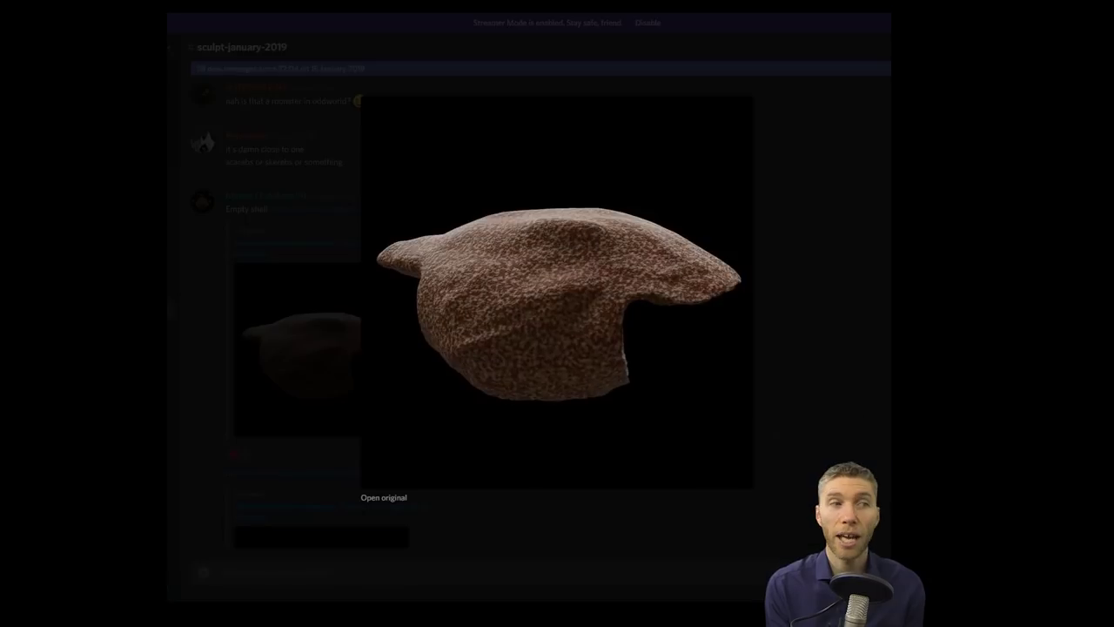
key(Escape)
Step: View the Scorpion/Arrow Fusion Concept image, and return to the winged toad to see its full wingspan
scroll(852, 406, down, 8)
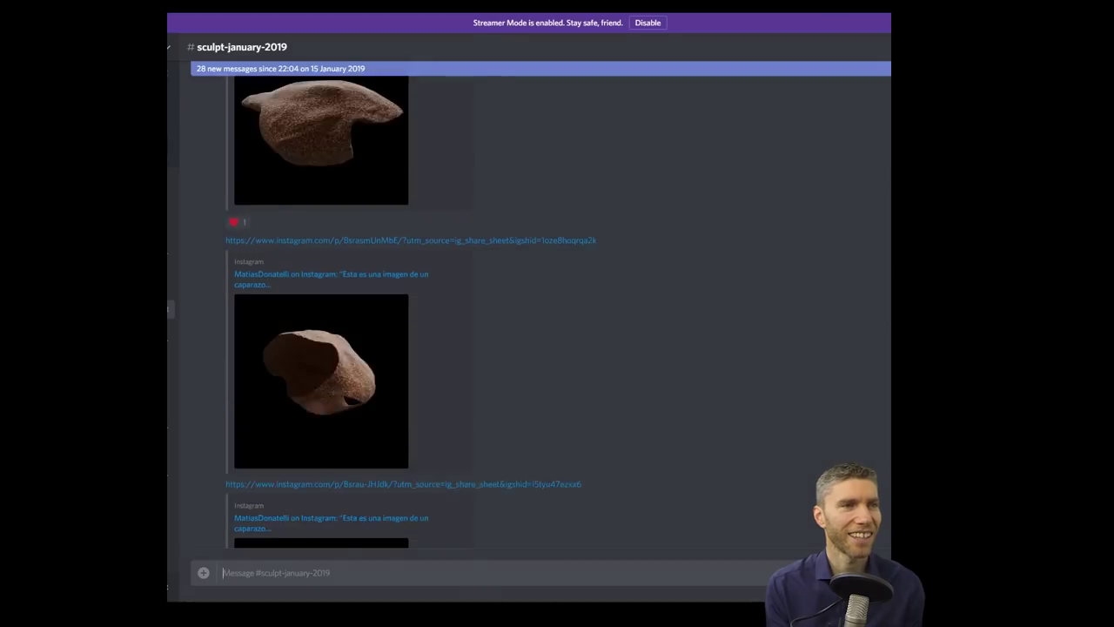
click(451, 476)
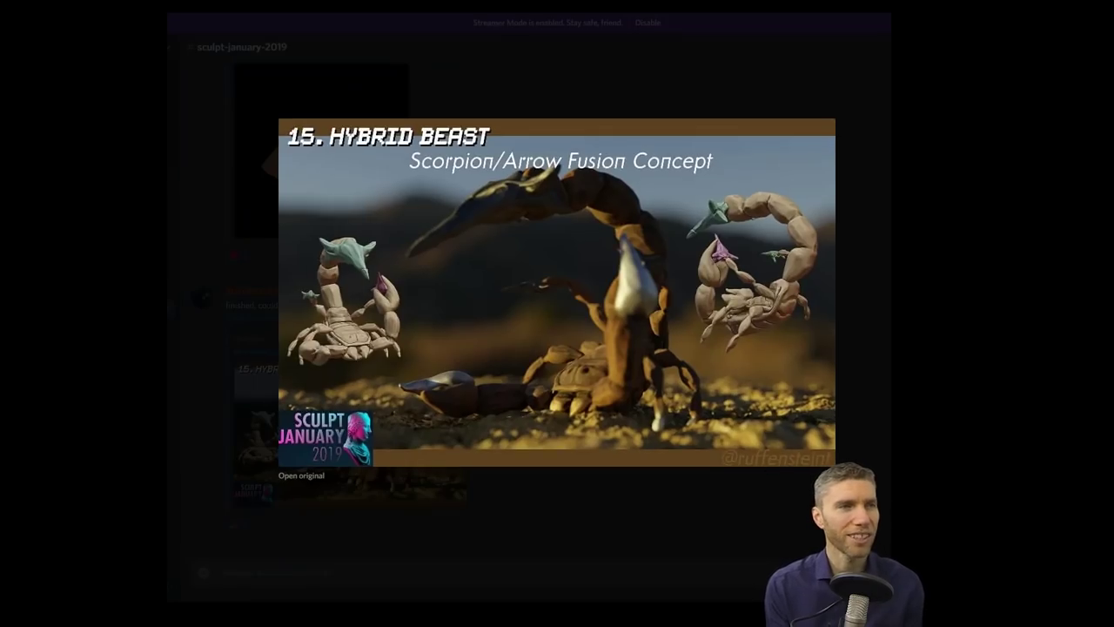
key(Escape)
scroll(808, 494, down, 15)
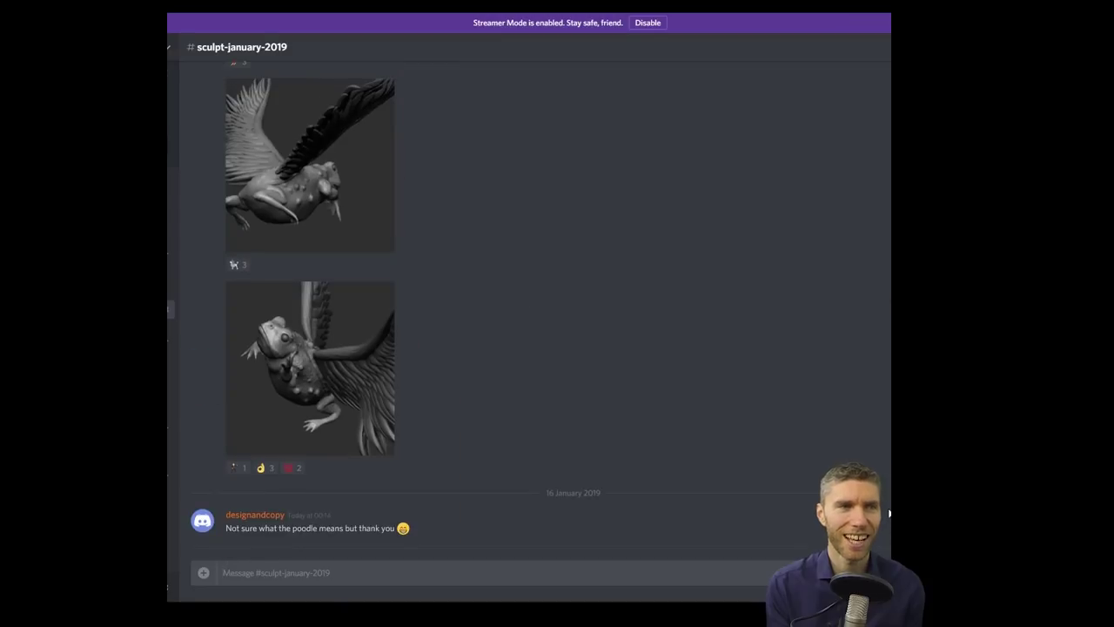
scroll(808, 495, up, 5)
click(308, 192)
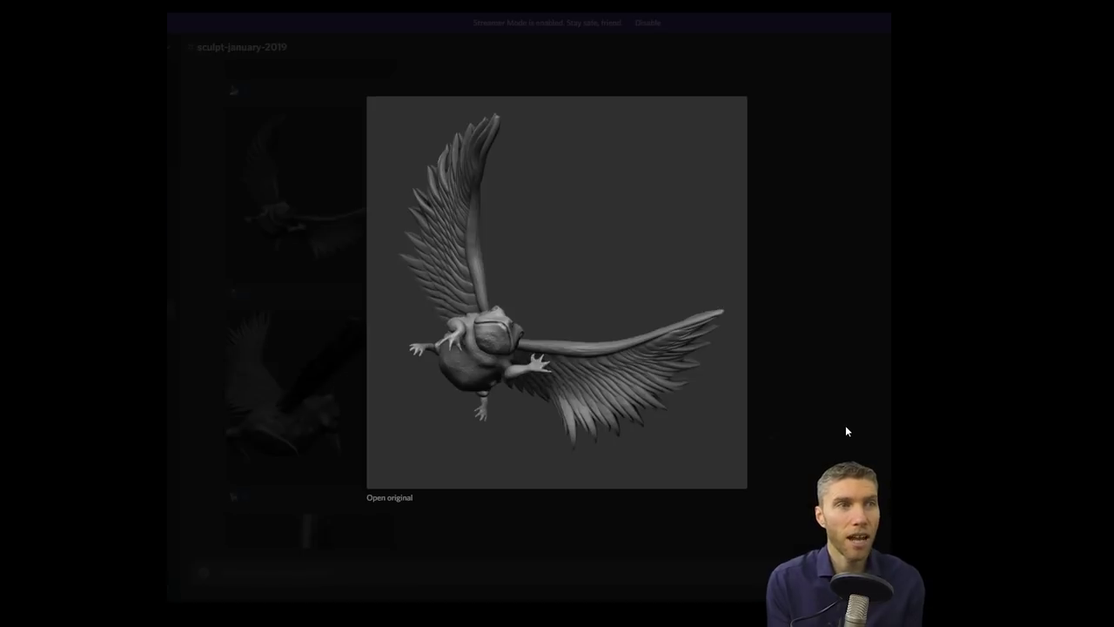
key(Escape)
Step: View the second bunny shark image and the close-up of the cat on its pink mat at full size
scroll(848, 435, down, 10)
scroll(848, 444, down, 2)
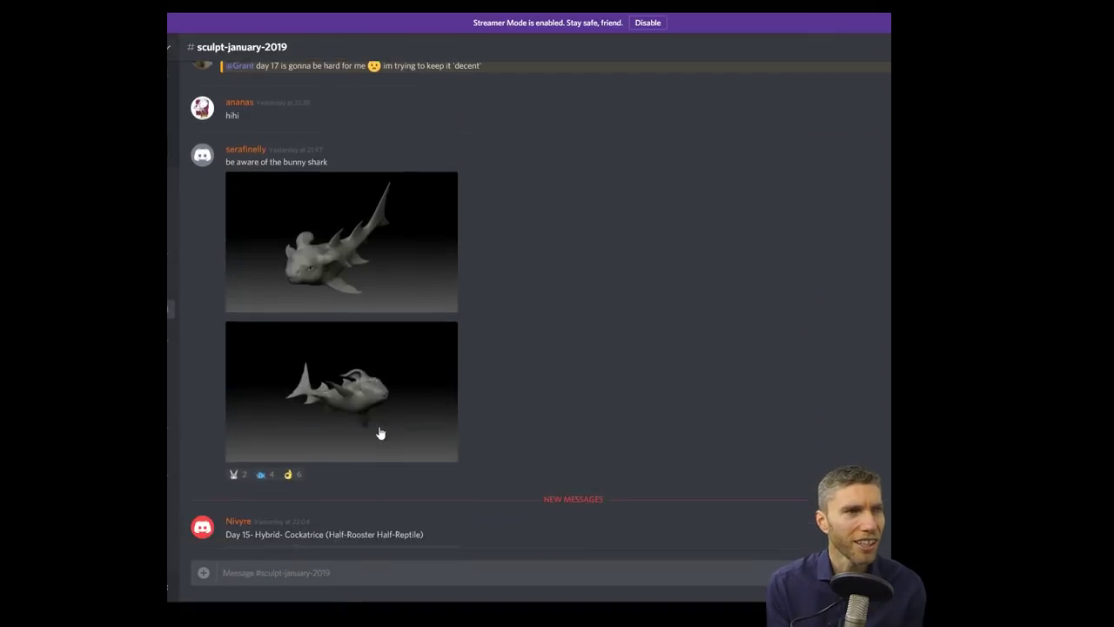
click(377, 435)
key(Escape)
scroll(729, 436, up, 8)
scroll(727, 430, up, 10)
click(343, 433)
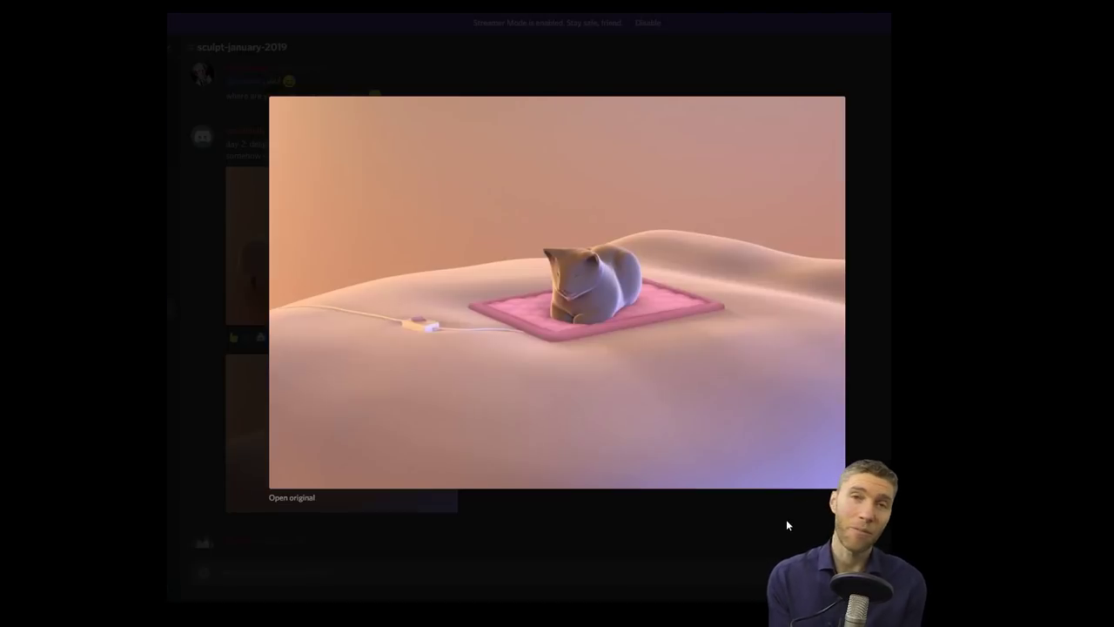